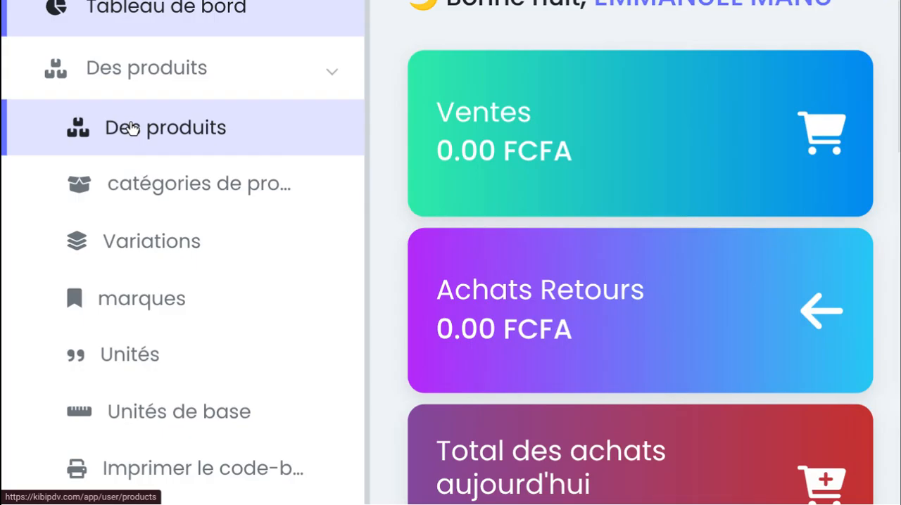
Open the list of product categories (catégories de produits)
click(184, 186)
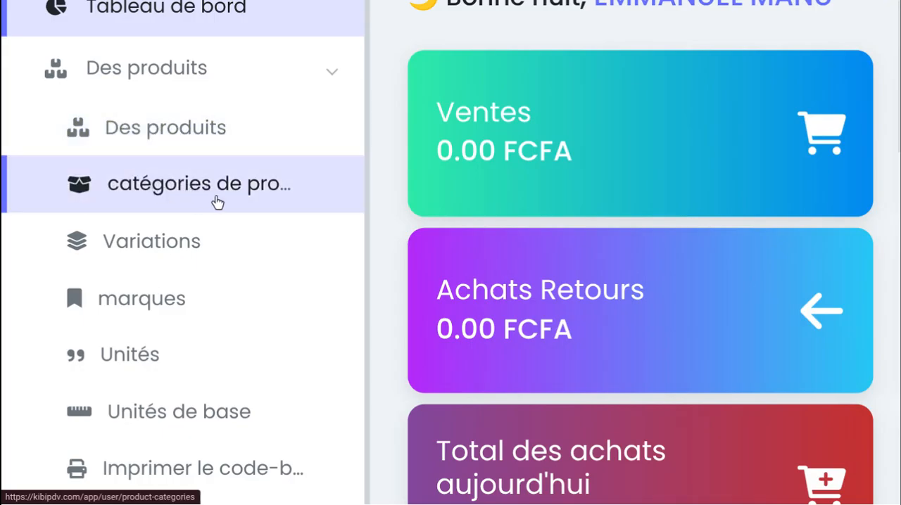
scroll(70, 199, up, 5)
click(244, 200)
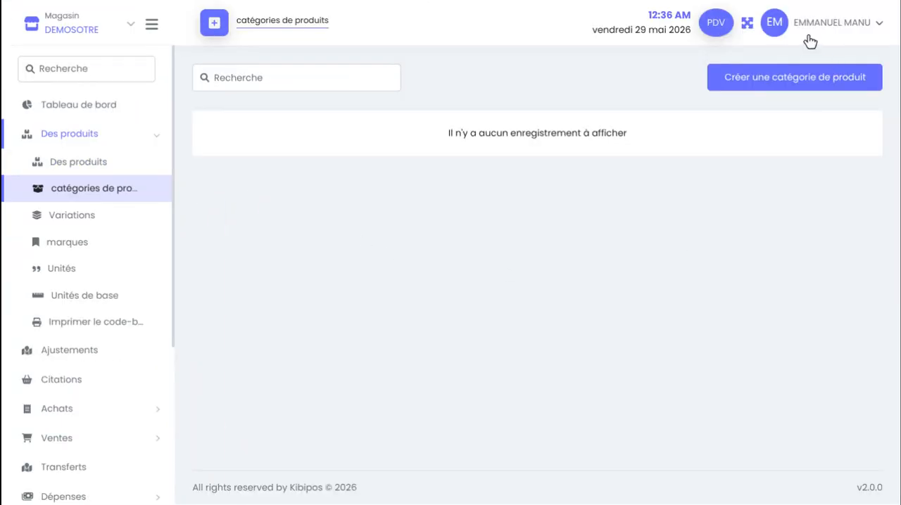
Create a product category named VETEMENT without a custom logo and save it
click(787, 79)
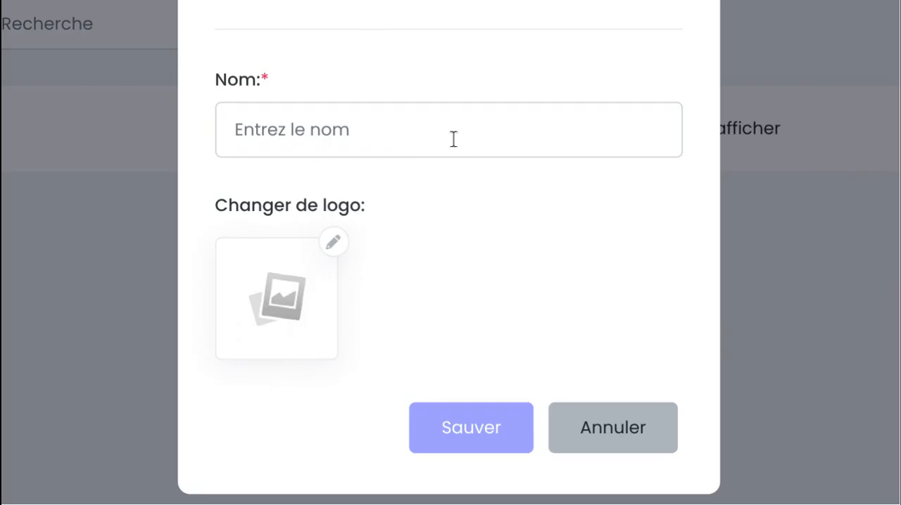
click(453, 139)
text(ve)
key(BackSpace)
key(BackSpace)
text(VE)
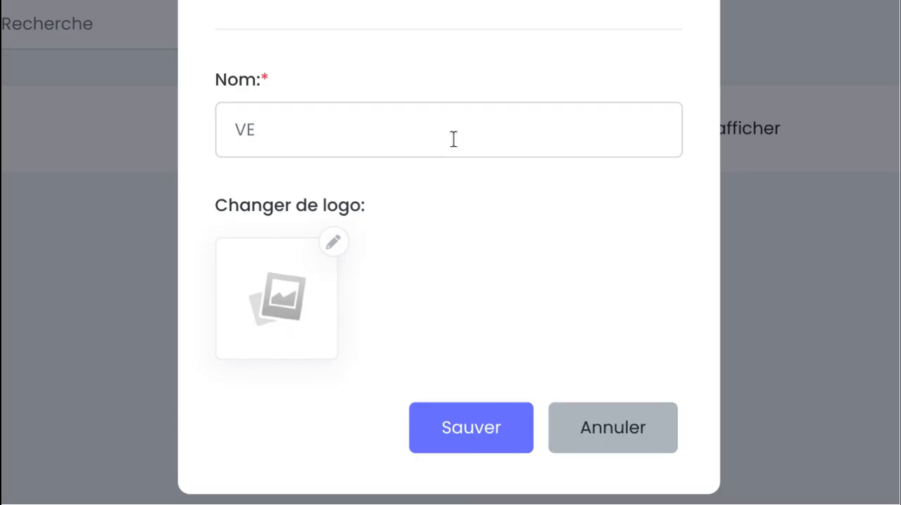
key(BackSpace)
text(ETEMENT)
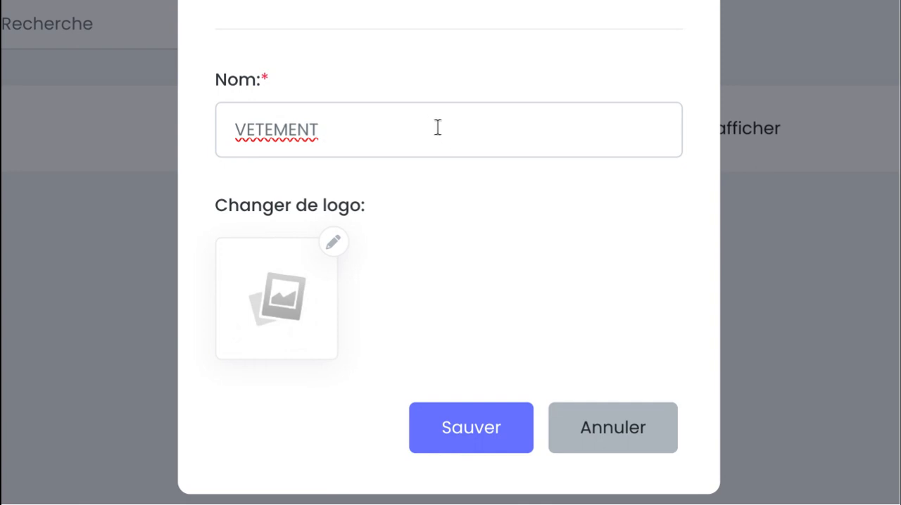
scroll(436, 128, down, 1)
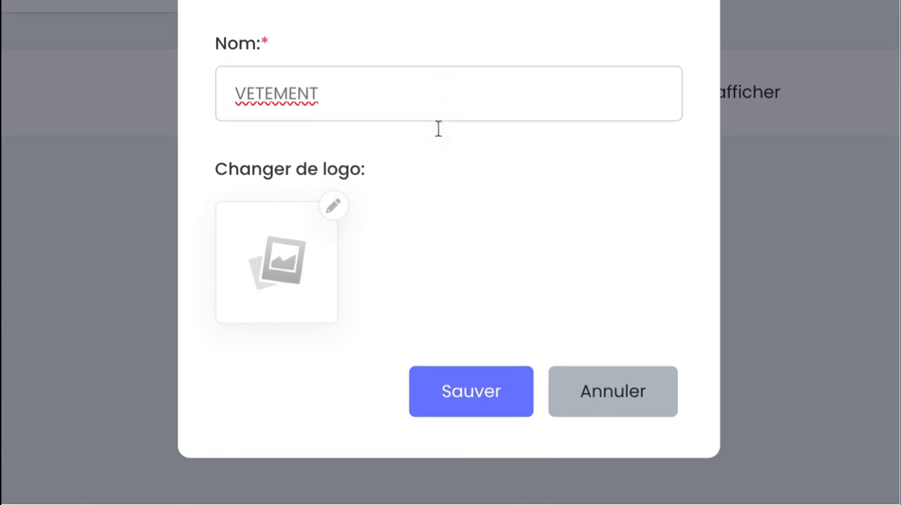
click(274, 93)
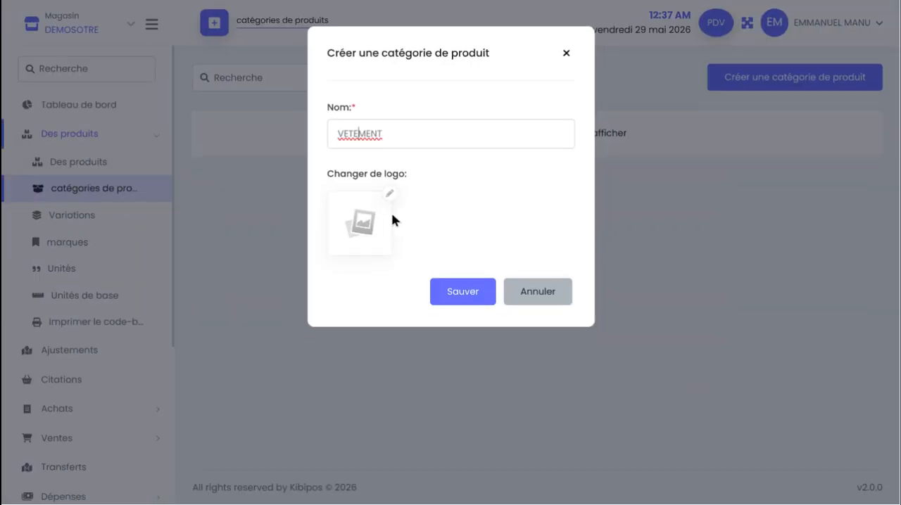
click(458, 298)
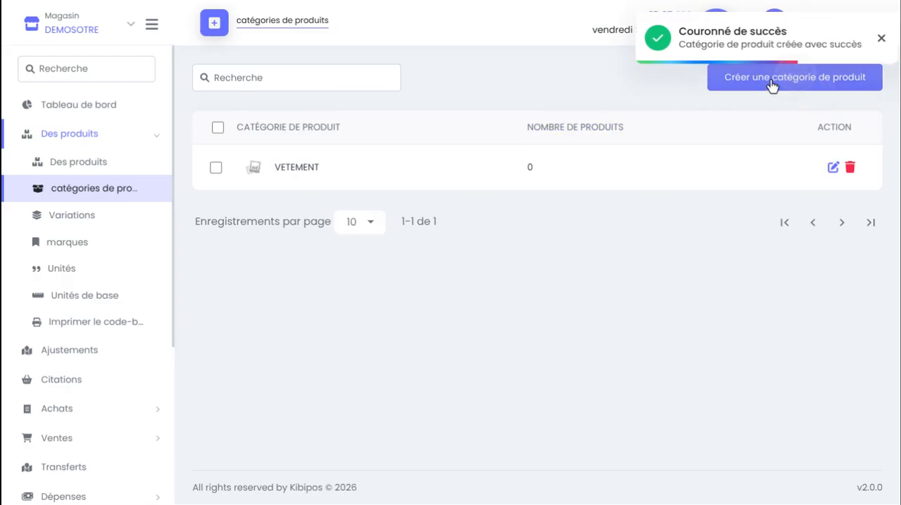
Add another product category named ELECTROMENAGER and save it
click(711, 86)
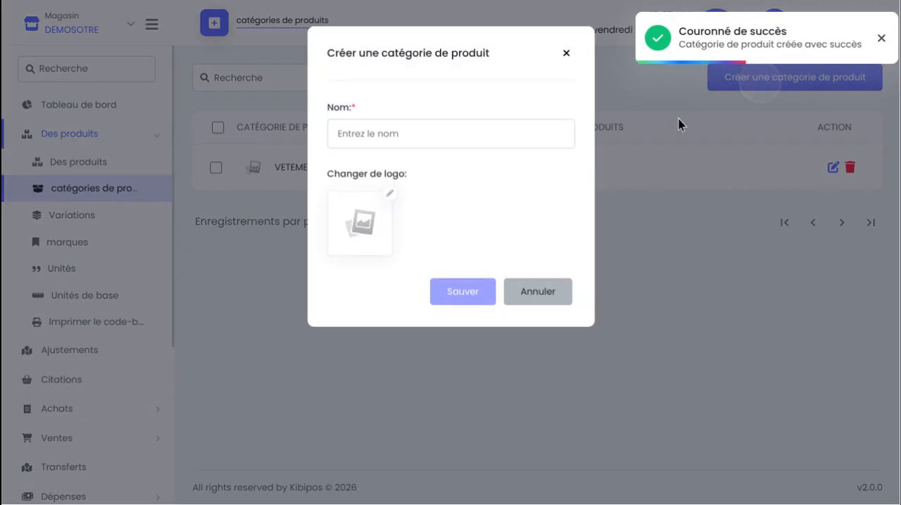
click(382, 140)
text(ELEC)
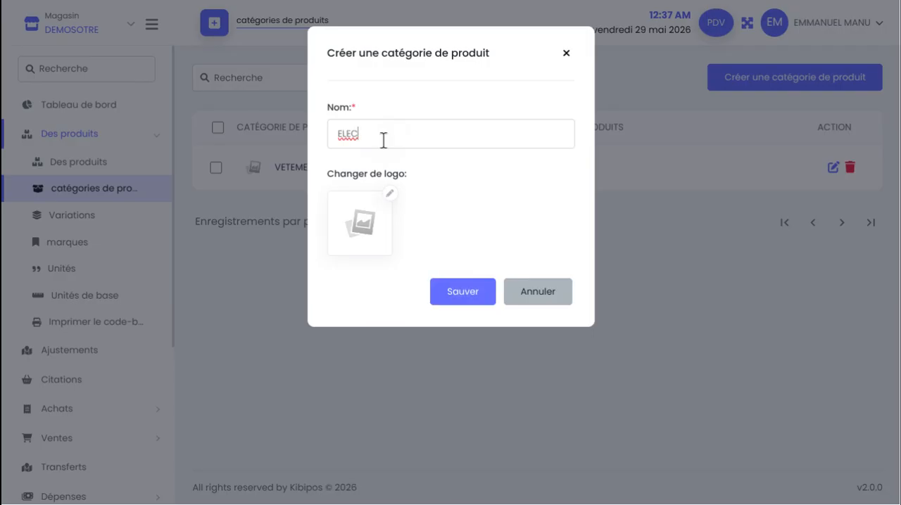
text(TRO)
key(BackSpace)
text(ROMENAGER)
key(Return)
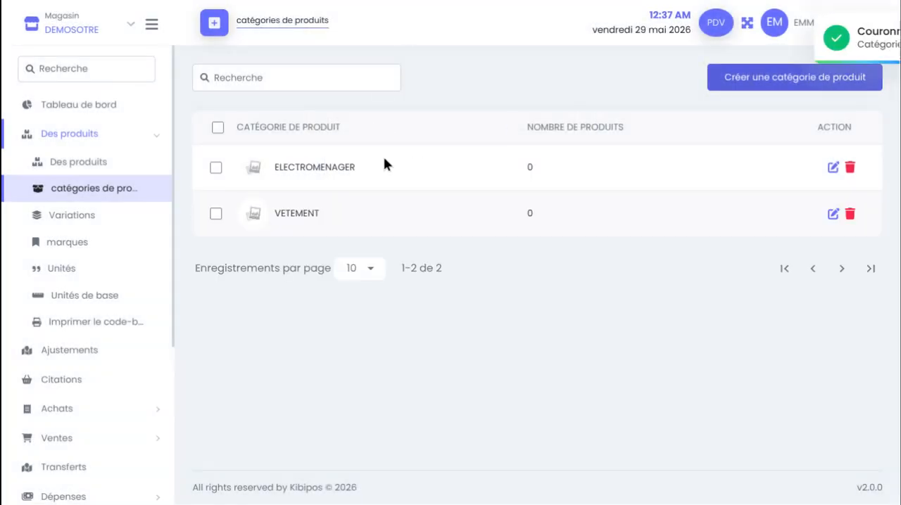
Create a third product category named VELO and save it
click(791, 81)
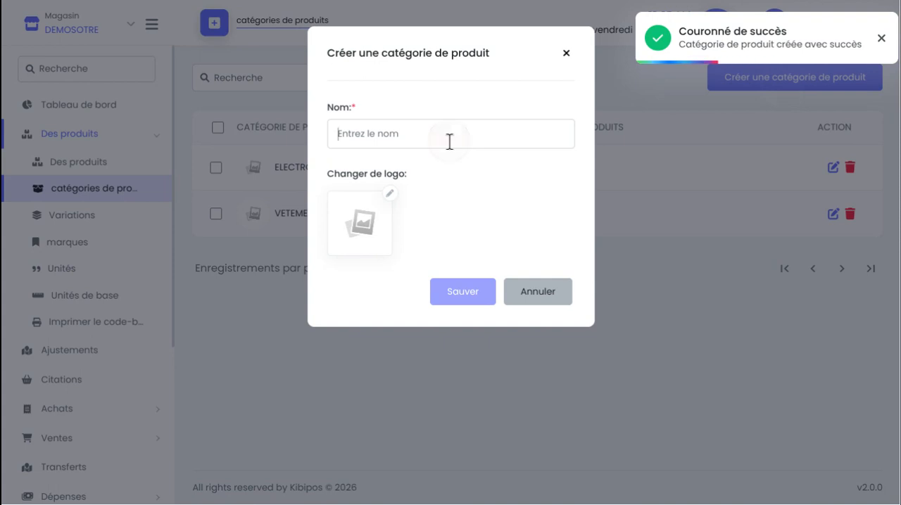
text(VELO)
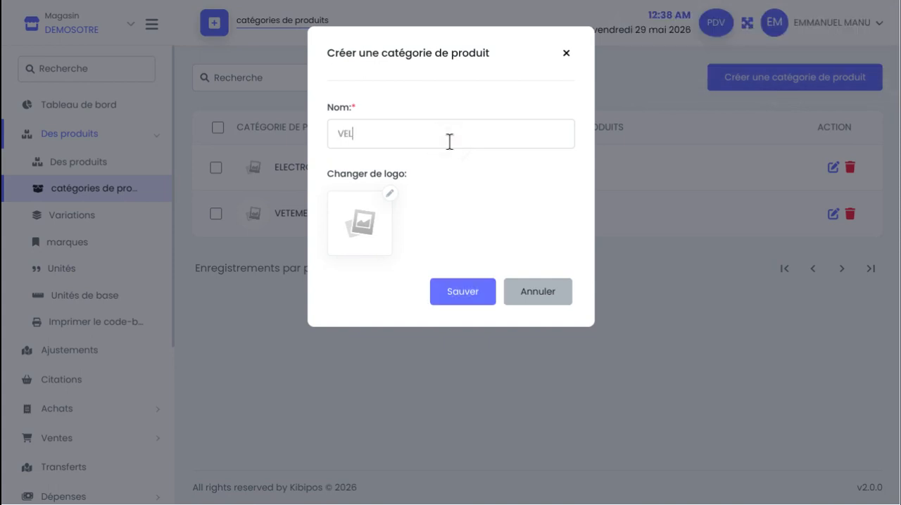
click(456, 294)
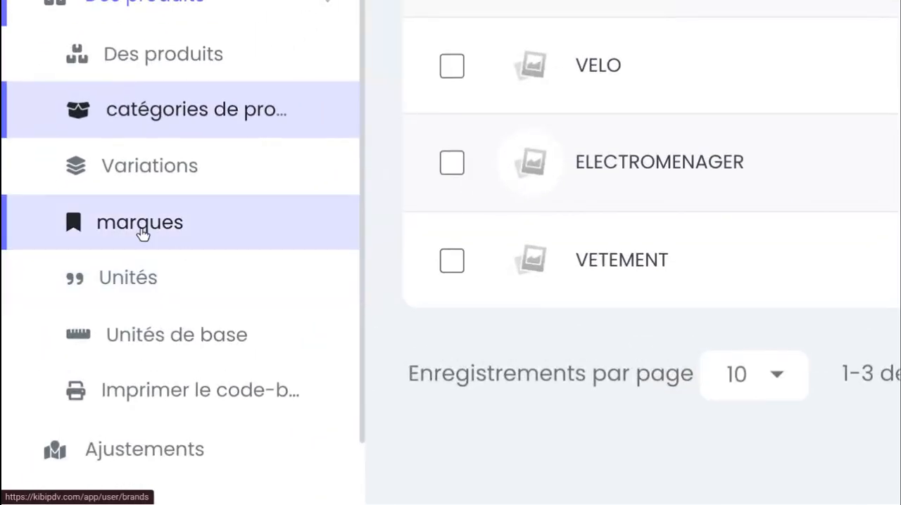
Go to the brands (marques) list, look at the brand creation form, and cancel it
click(140, 231)
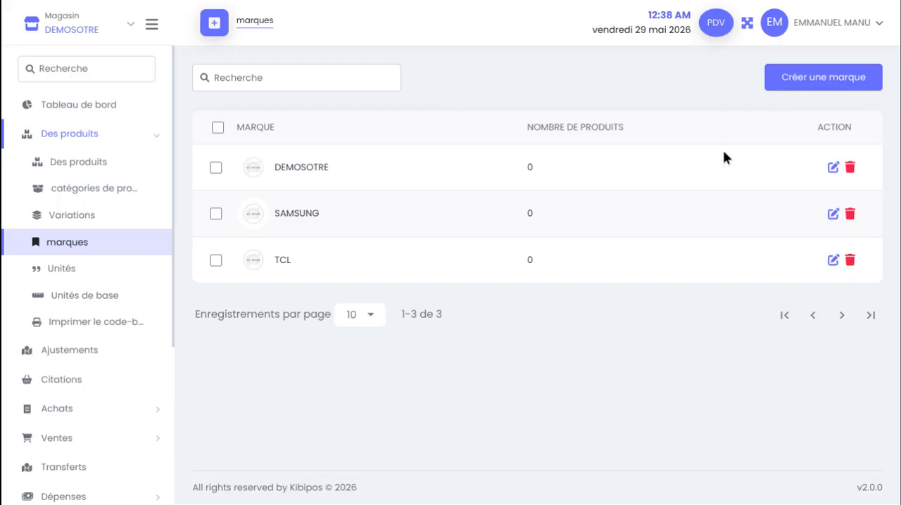
click(813, 86)
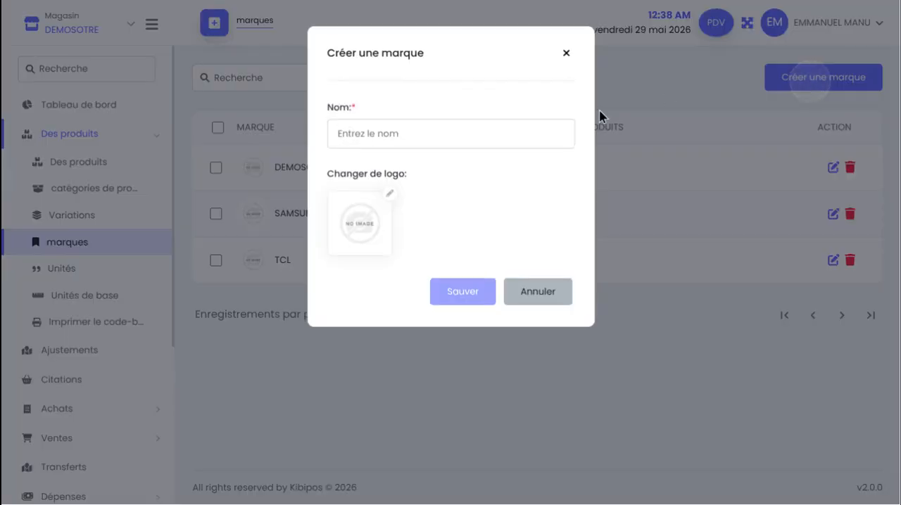
click(400, 128)
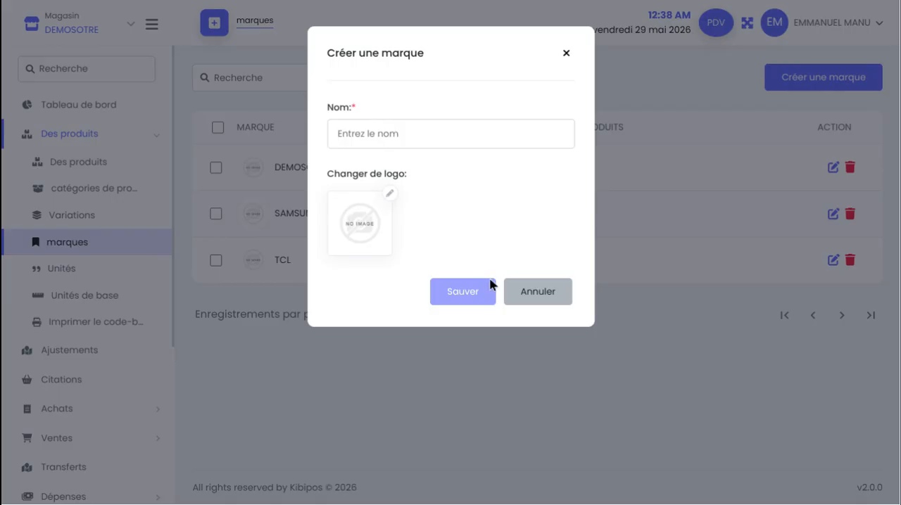
click(539, 302)
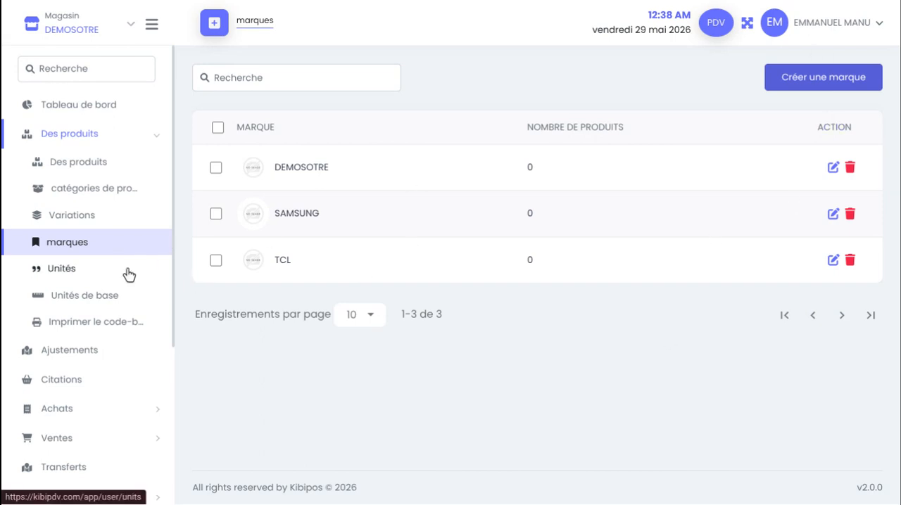
Go to the units (Unités) list, examine the base unit options in the unit creation form, and close it
click(63, 270)
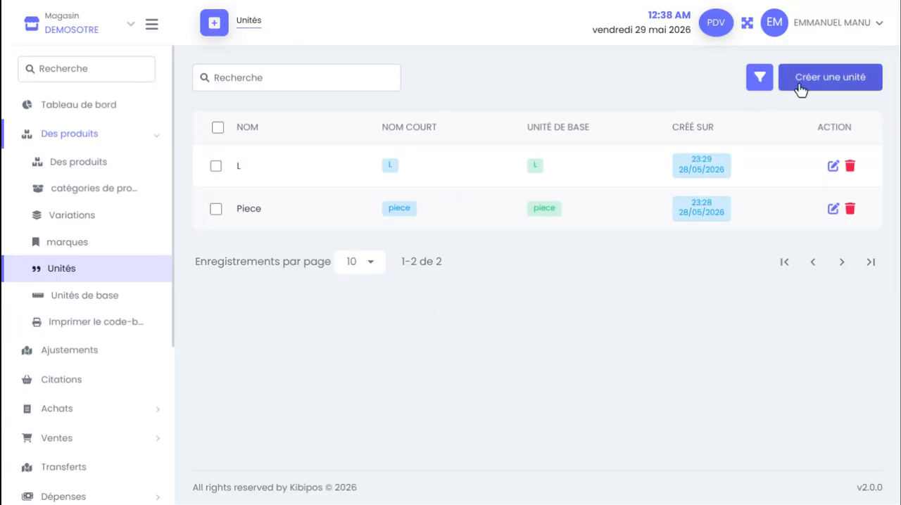
click(801, 85)
click(423, 135)
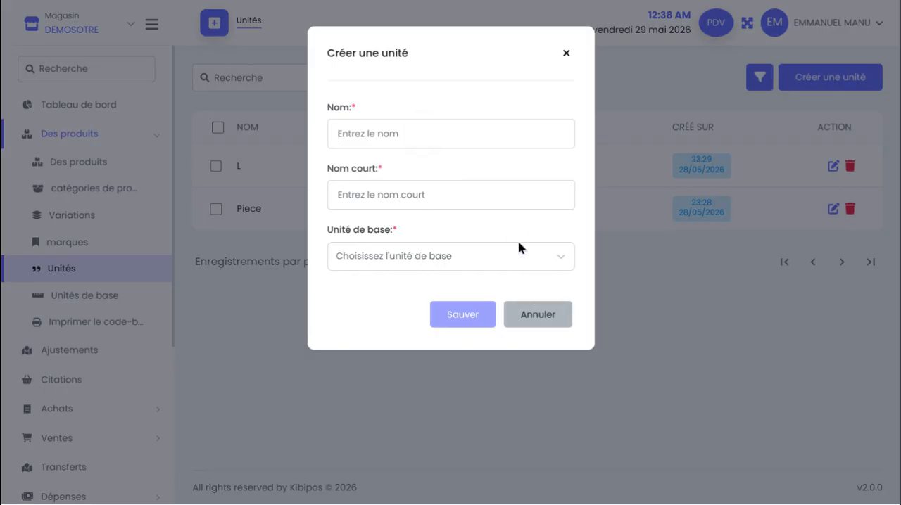
click(478, 267)
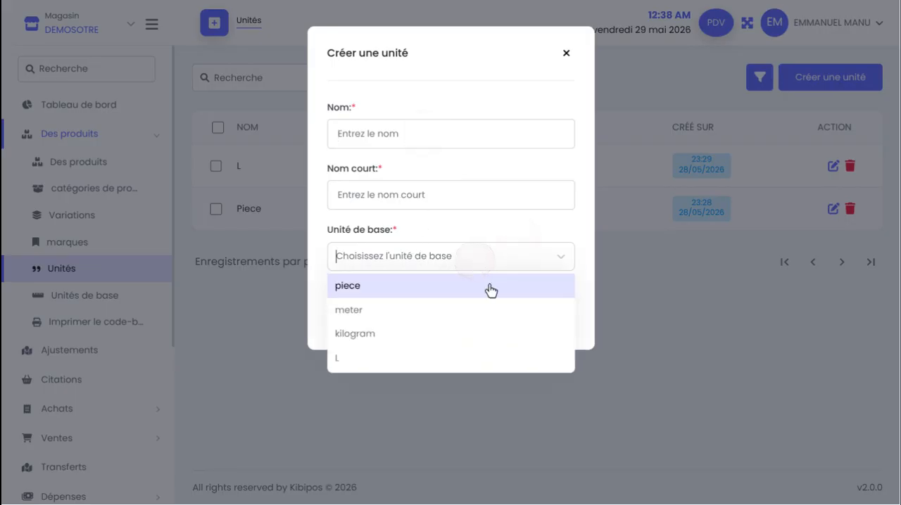
click(567, 53)
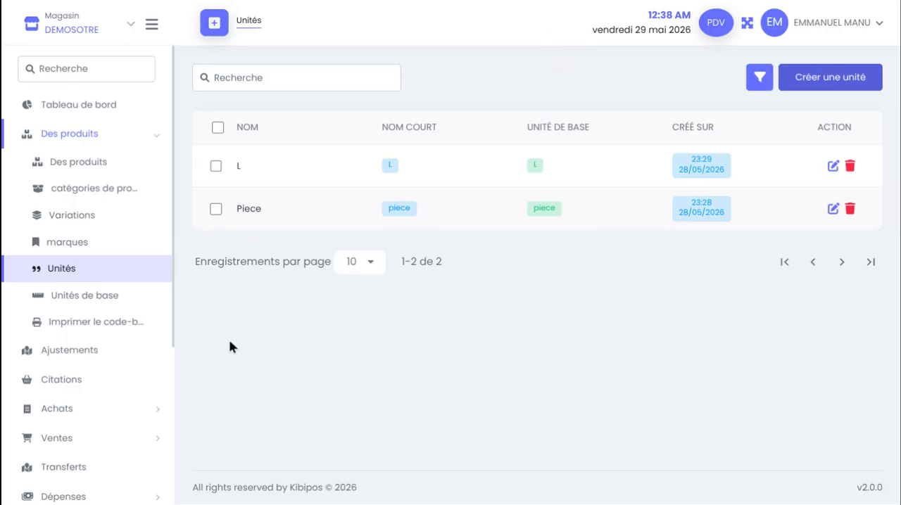
Open the product creation form through the quick-create shortcuts and look over its fields
click(211, 24)
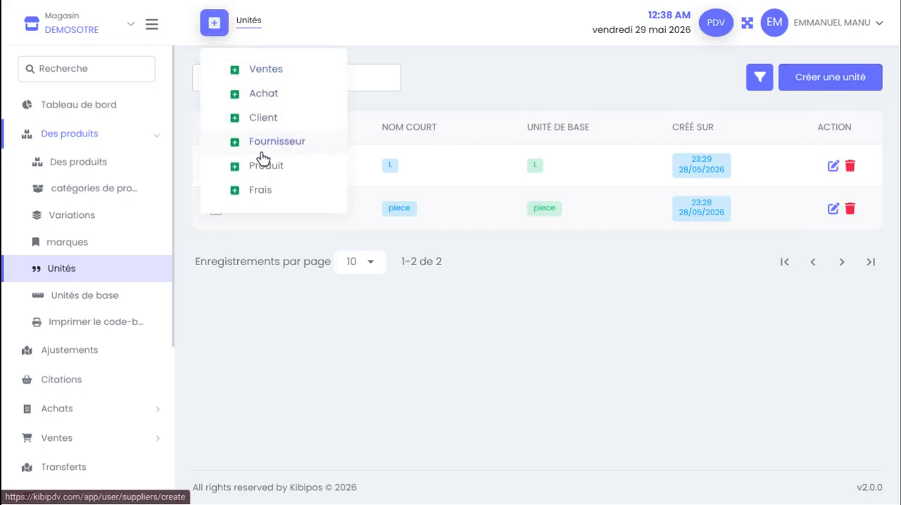
click(266, 169)
scroll(485, 142, down, 1)
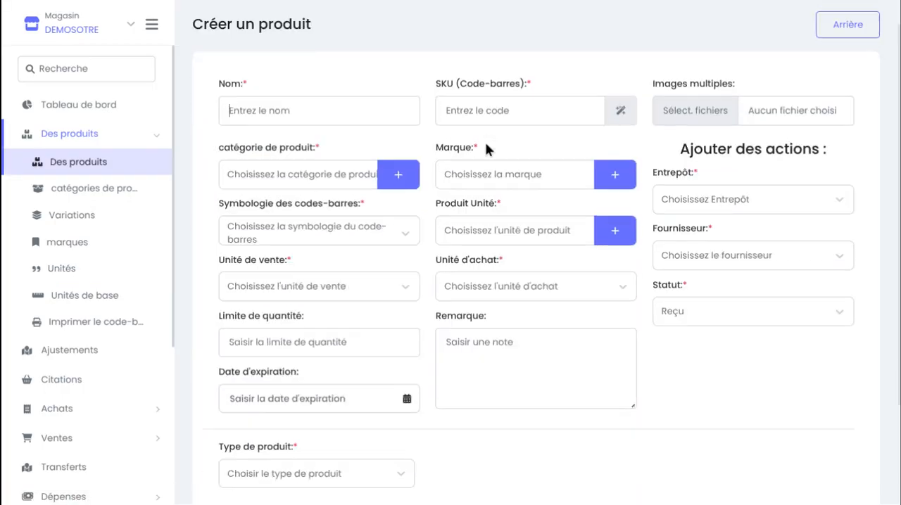
scroll(485, 142, up, 1)
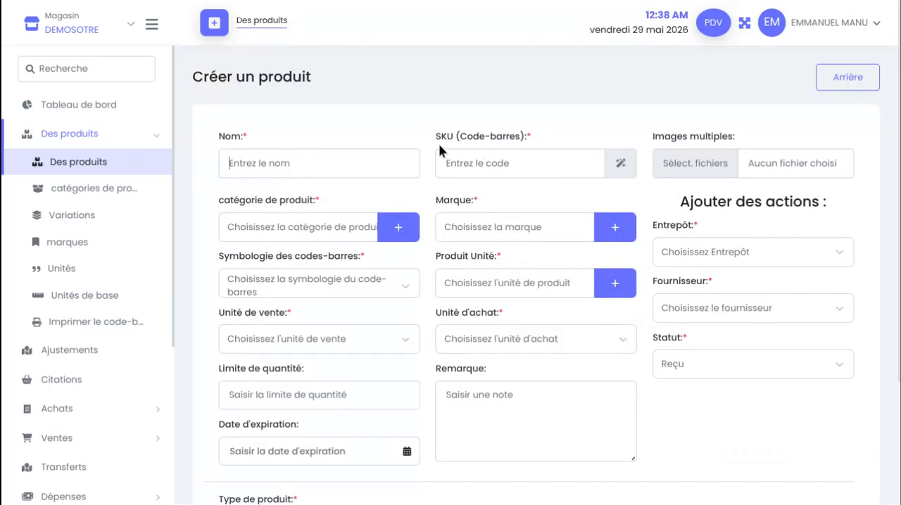
Go to the product list (Des produits) and open a blank form for a new product
click(63, 144)
click(64, 144)
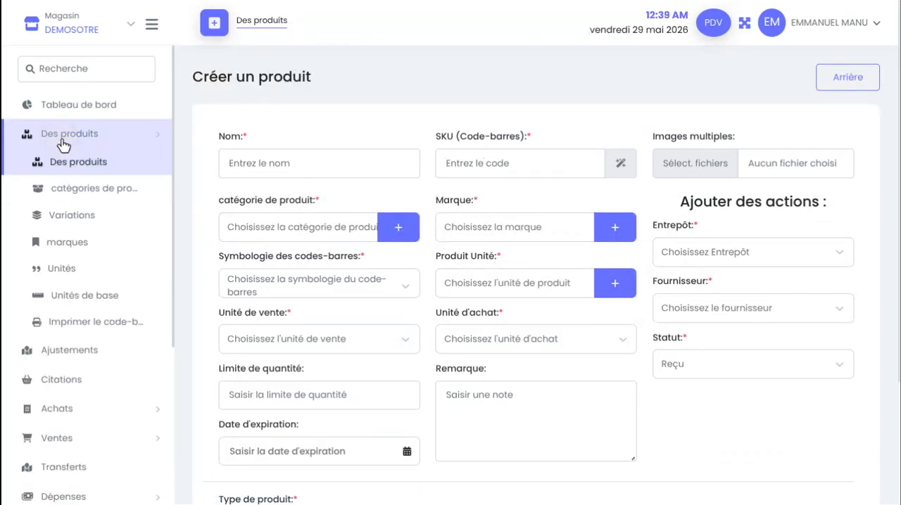
click(71, 167)
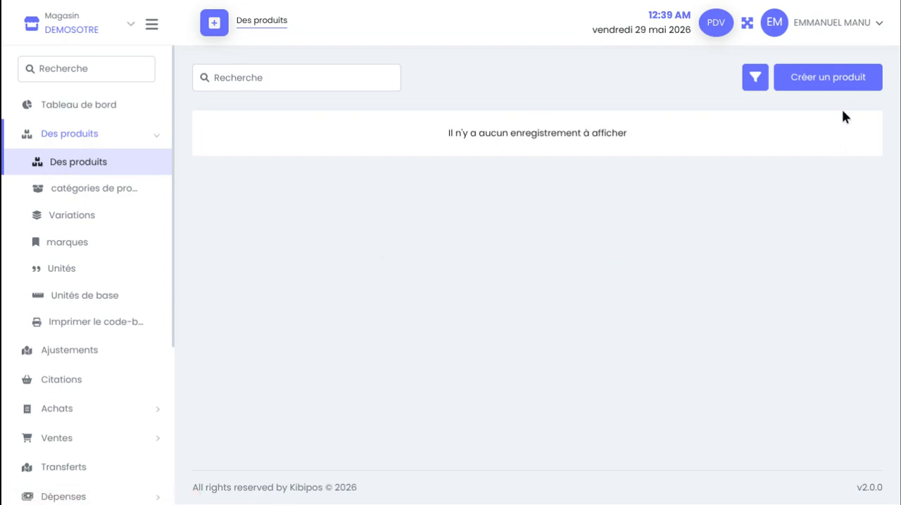
click(852, 83)
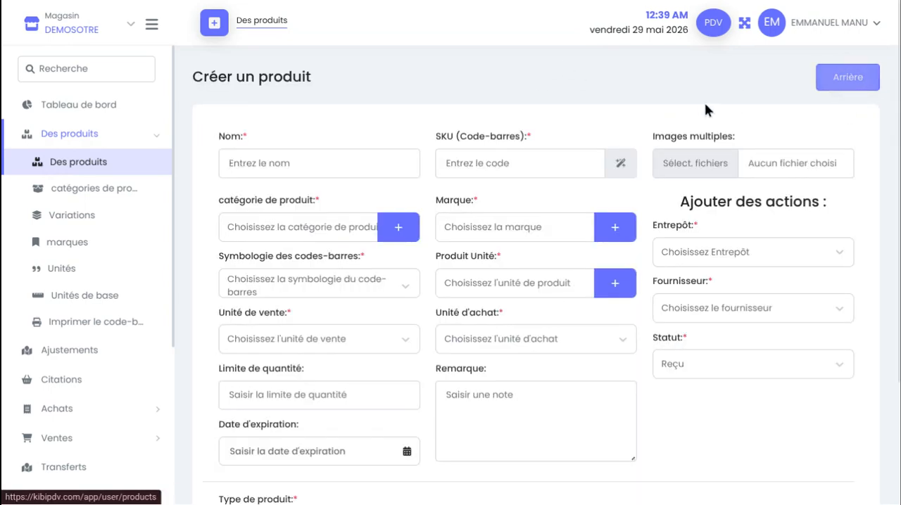
scroll(704, 106, down, 1)
scroll(702, 109, down, 2)
scroll(702, 110, up, 4)
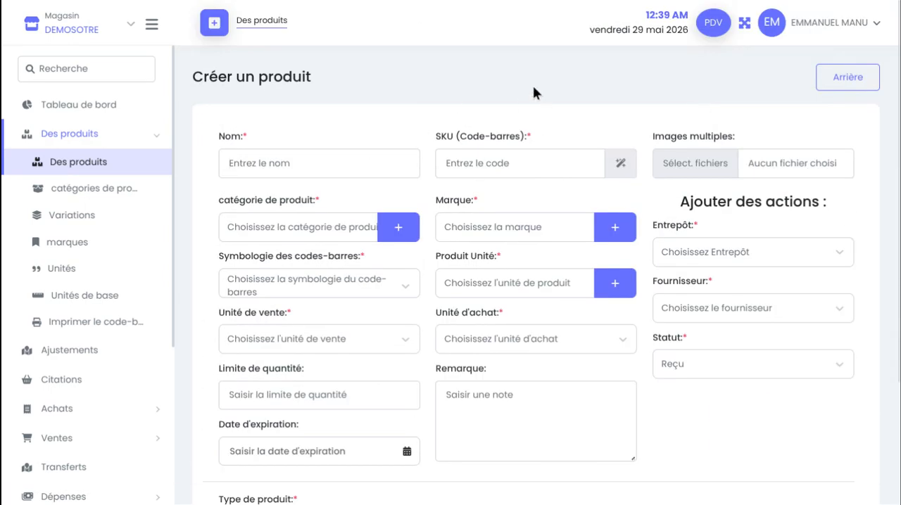
scroll(542, 392, down, 3)
scroll(521, 219, up, 3)
scroll(479, 162, down, 3)
scroll(218, 171, up, 3)
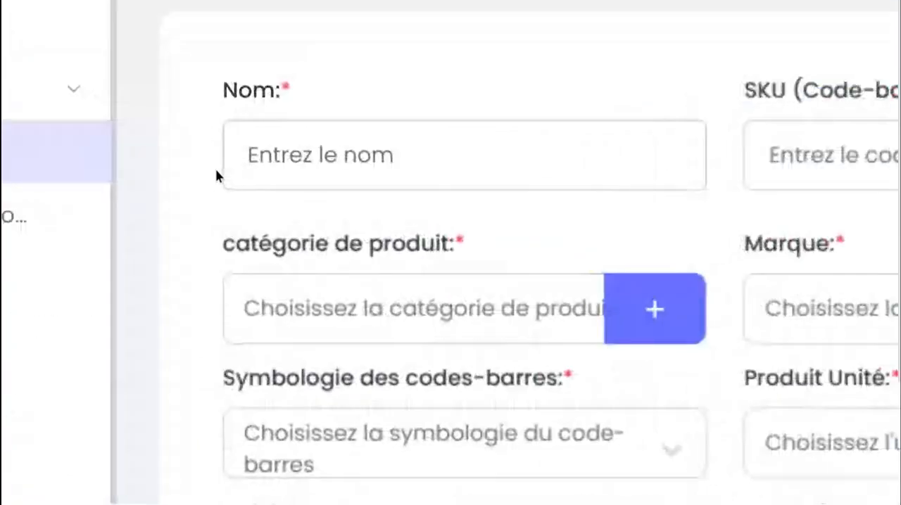
Enter T-SHIRT as the new product's name
click(275, 175)
scroll(275, 175, right, 1)
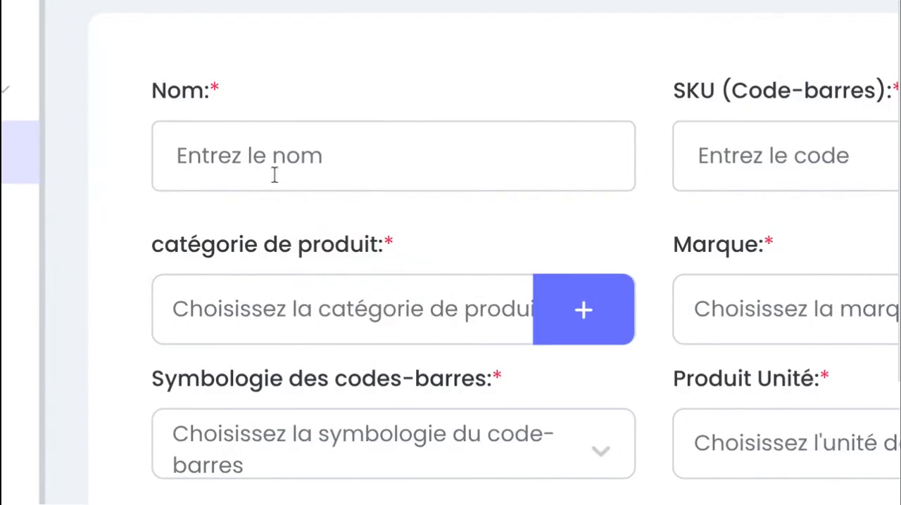
text(VETE)
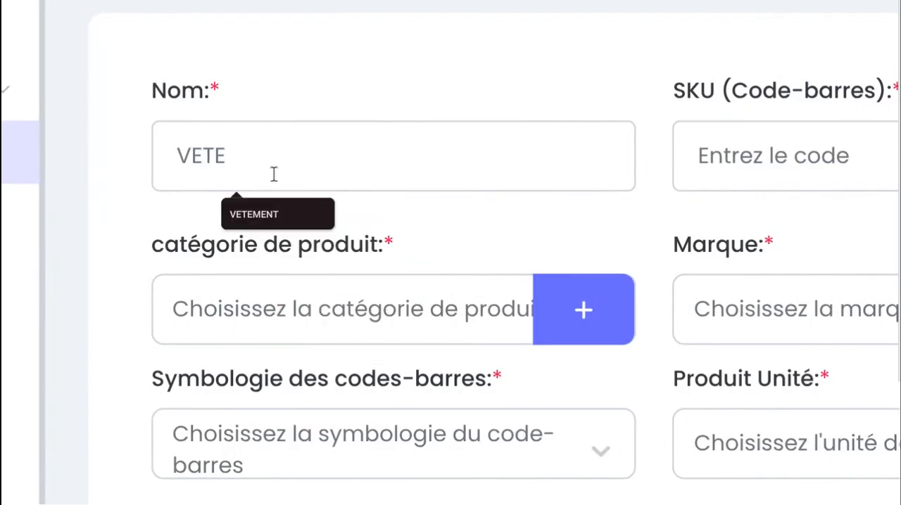
key(BackSpace)
key(BackSpace)
key(BackSpace)
key(BackSpace)
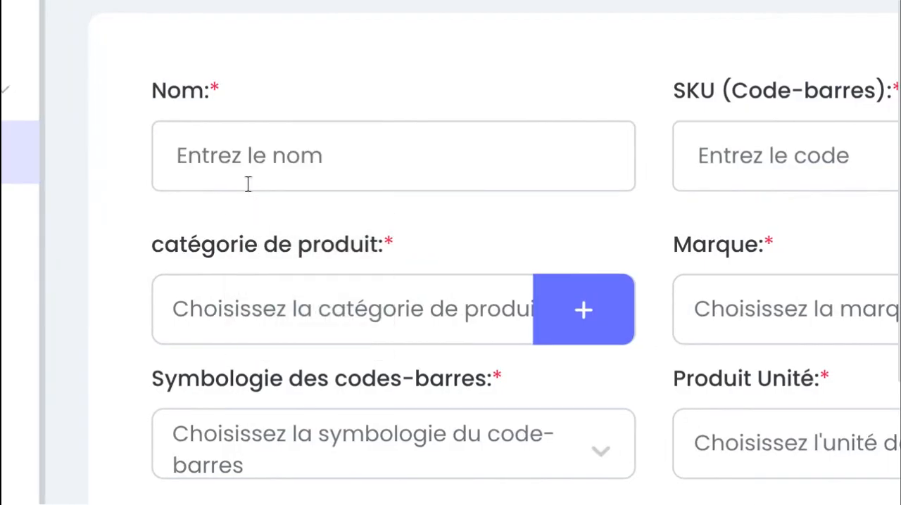
text(T)
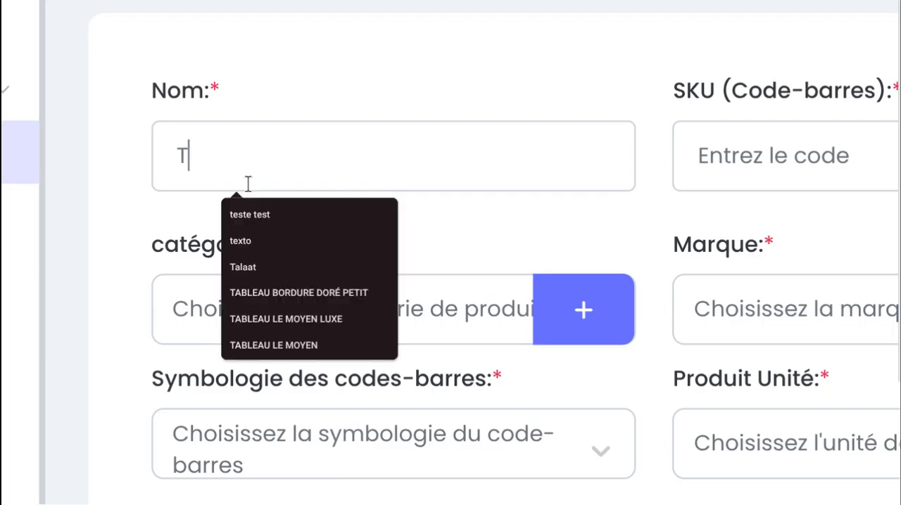
text(-)
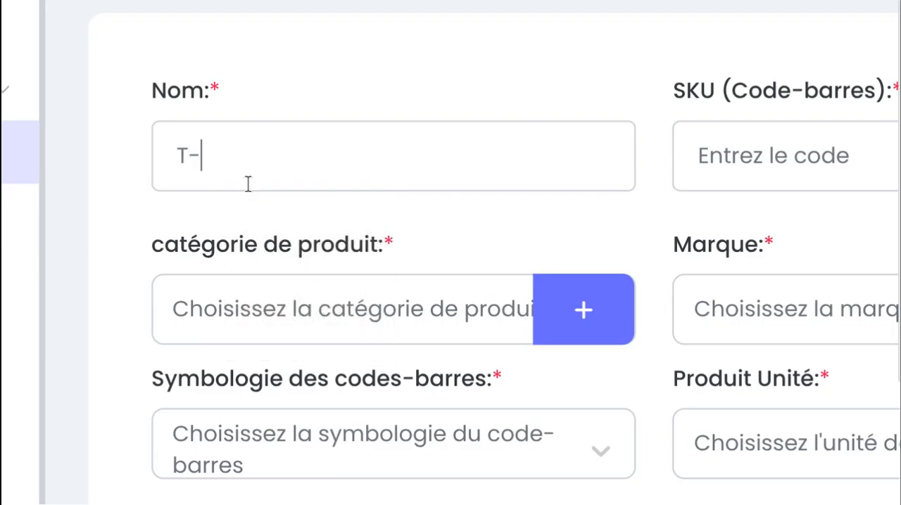
text(SHIRT)
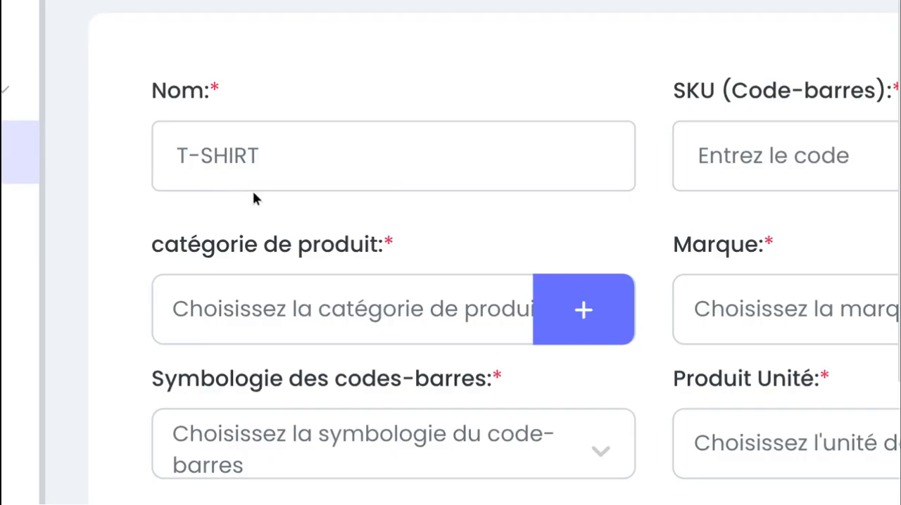
text( NOIR)
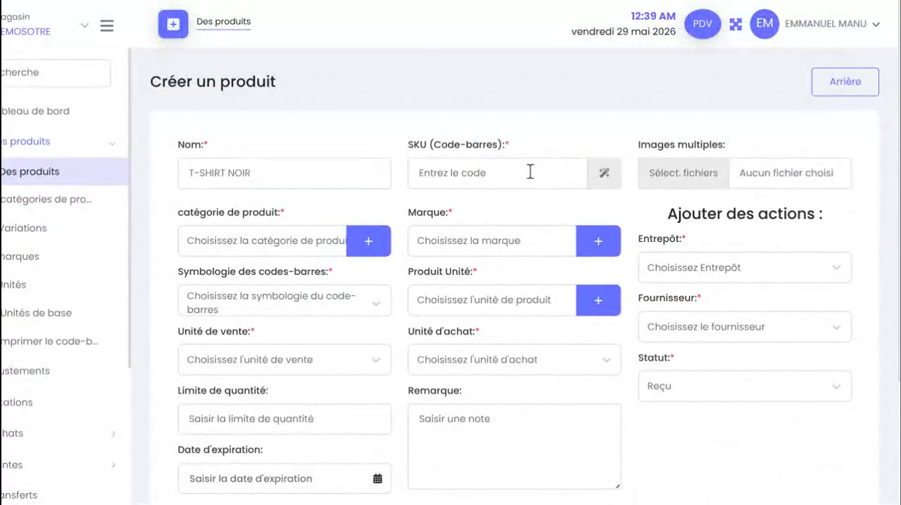
click(531, 171)
scroll(530, 172, up, 5)
click(401, 168)
scroll(401, 167, left, 1)
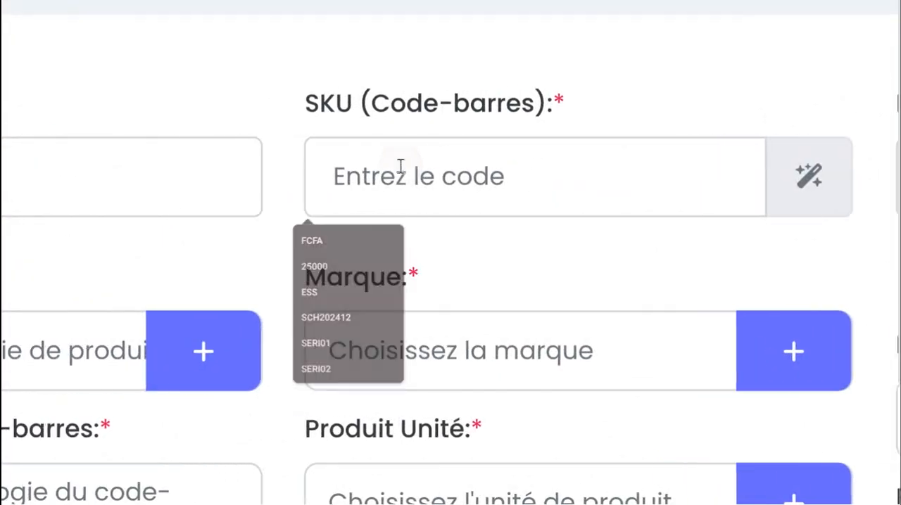
scroll(400, 168, left, 1)
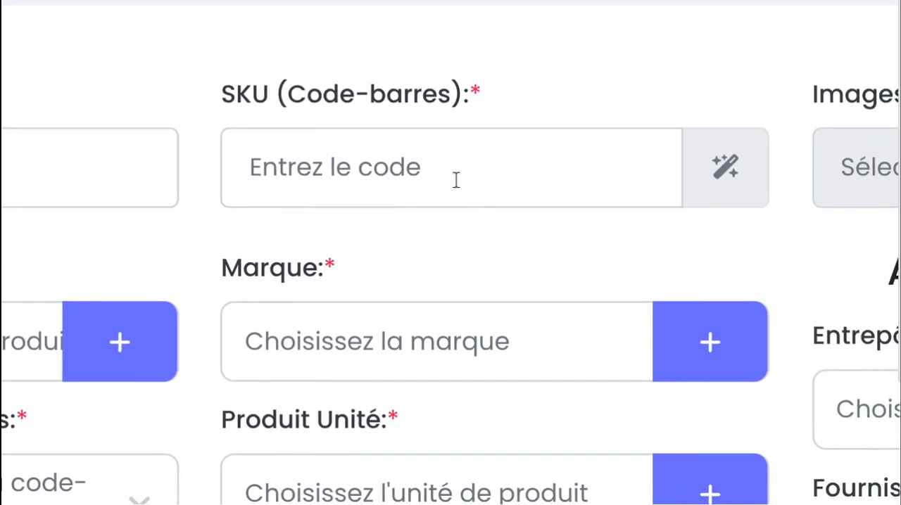
drag(210, 88, 264, 93)
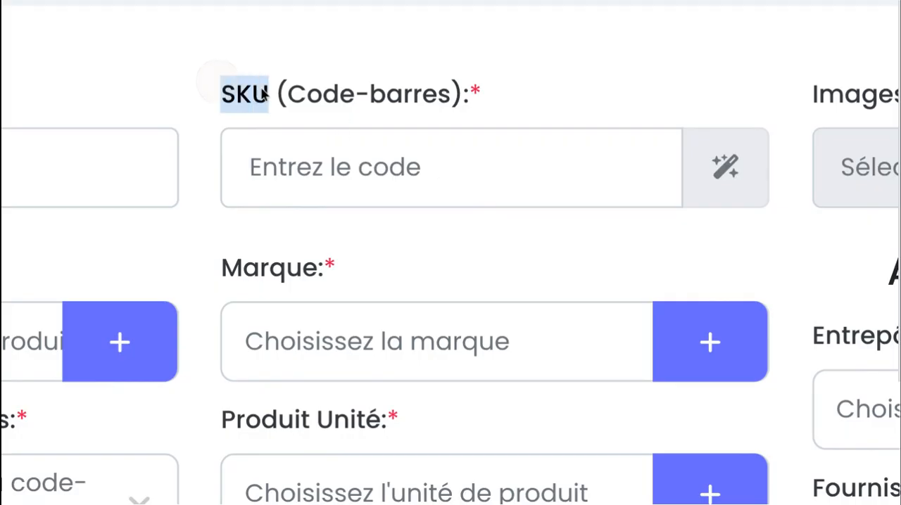
click(365, 171)
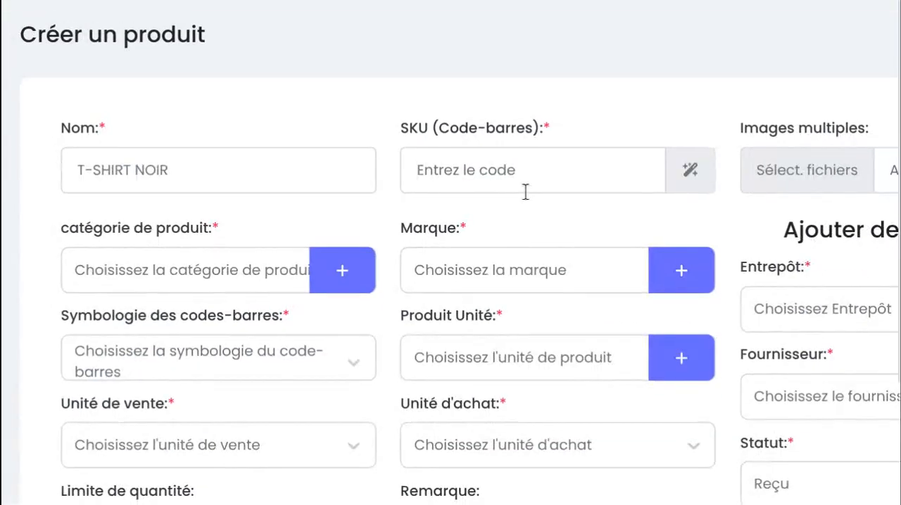
text(TS)
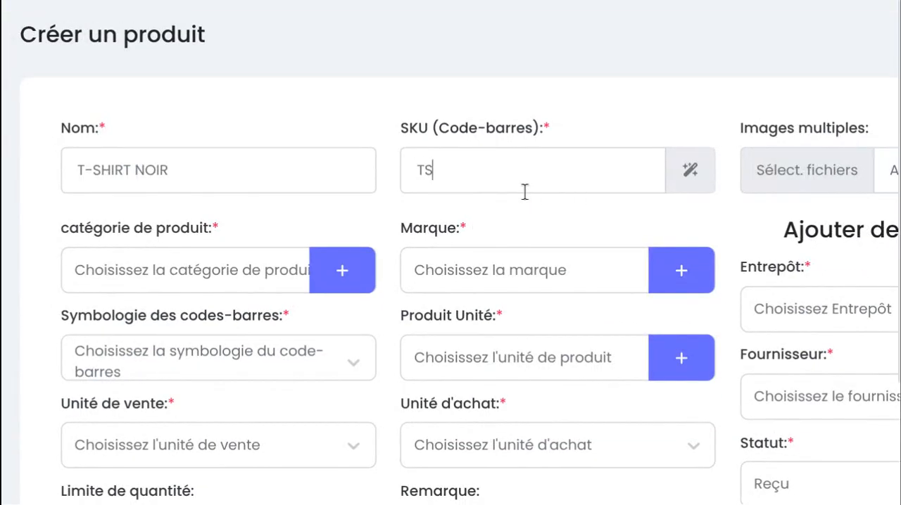
text(01)
key(BackSpace)
key(BackSpace)
key(BackSpace)
key(BackSpace)
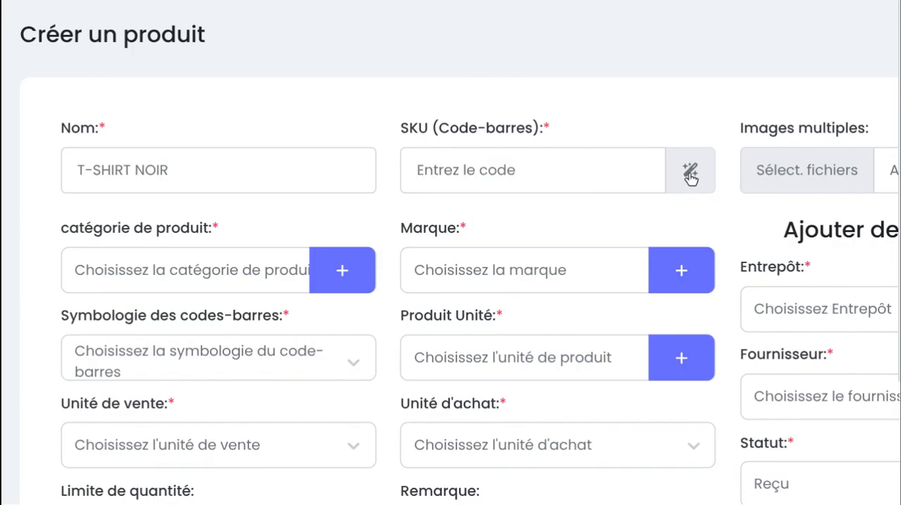
Generate the product's SKU code automatically and upload tishirt.jpeg from the KIBISAAS folder as its image
click(690, 175)
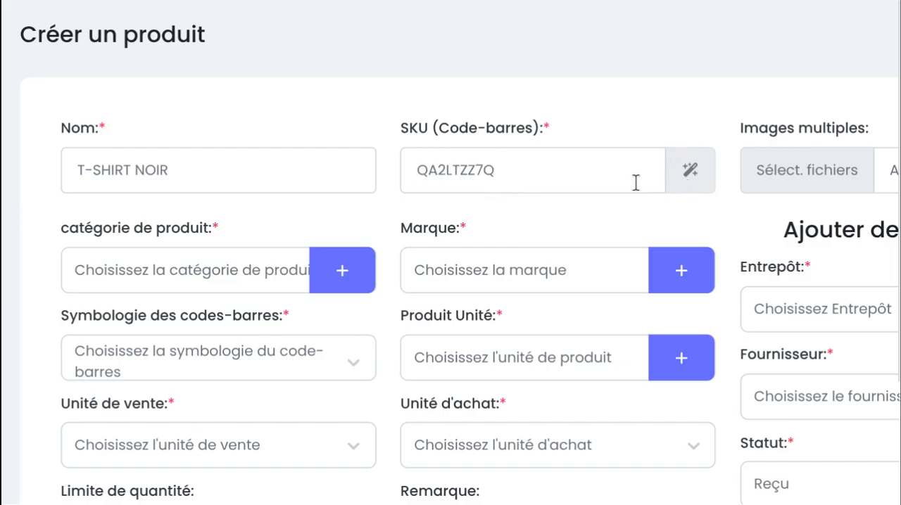
click(680, 183)
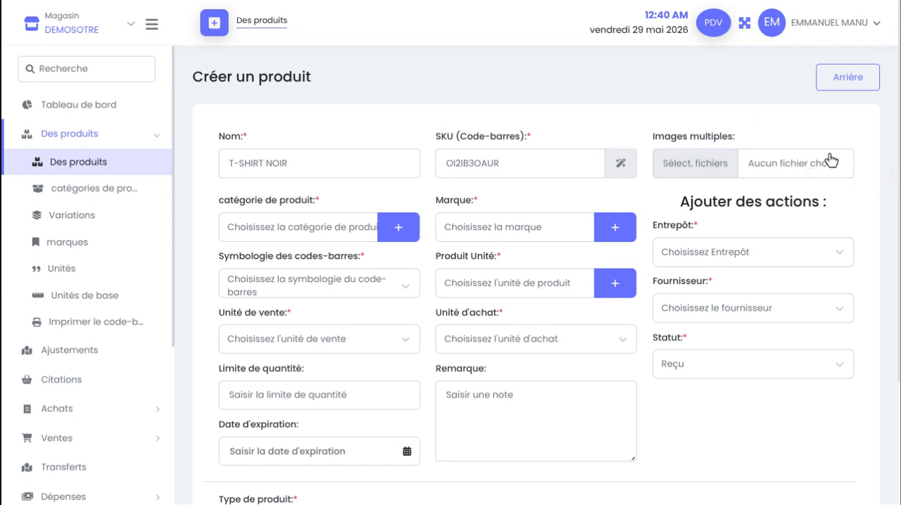
click(792, 174)
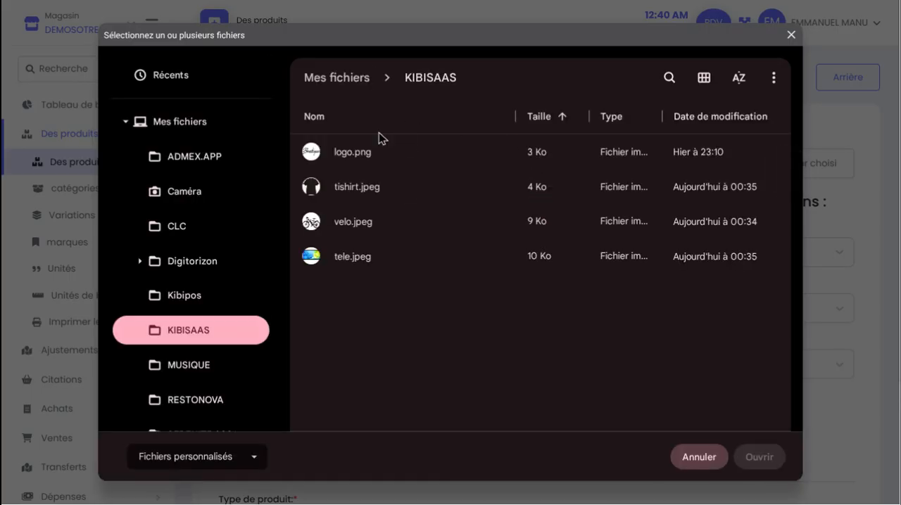
click(421, 198)
click(735, 459)
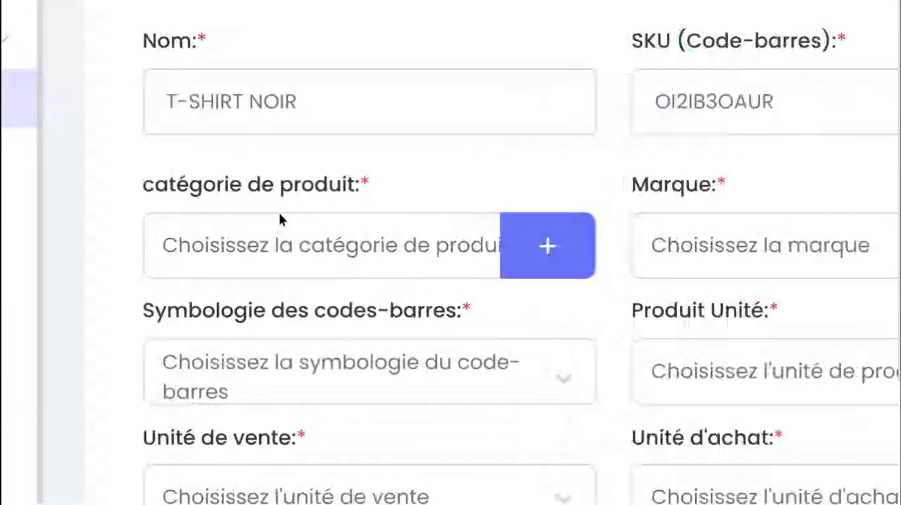
Assign the product to the VETEMENT category and the DEMOSOTRE brand
click(359, 256)
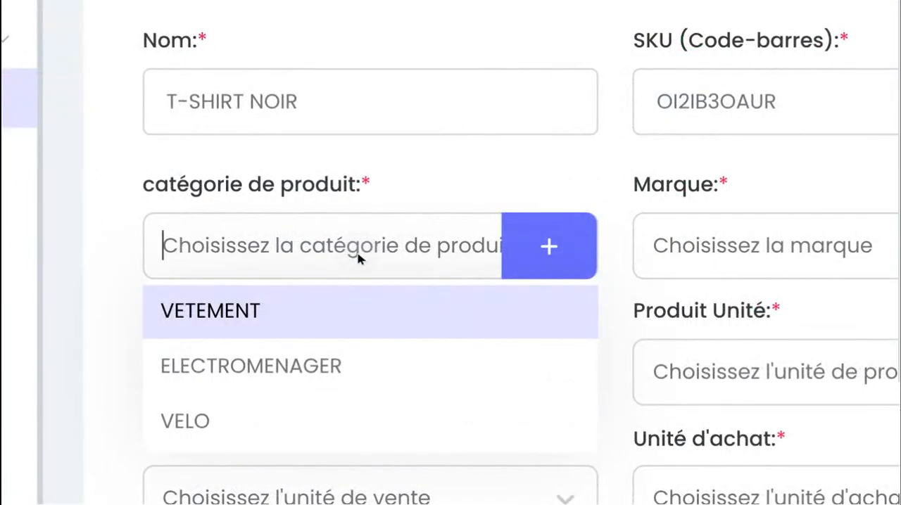
scroll(358, 256, down, 2)
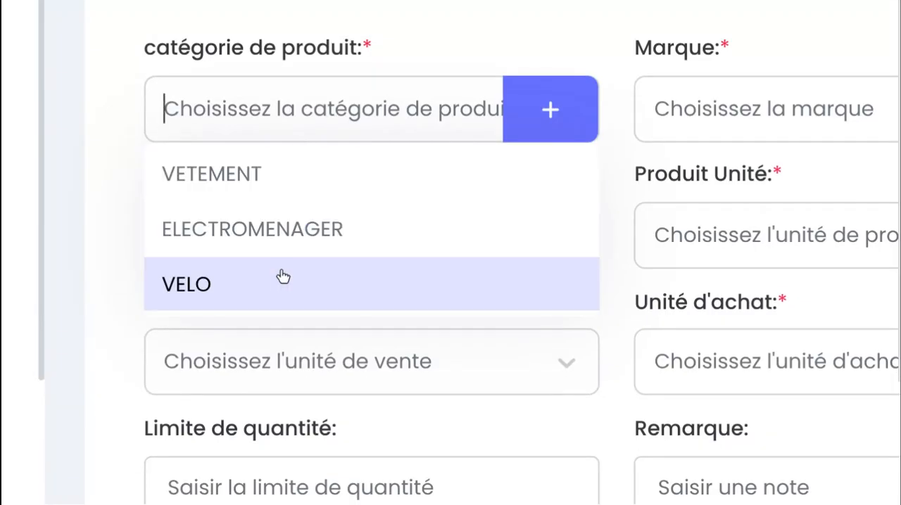
click(291, 191)
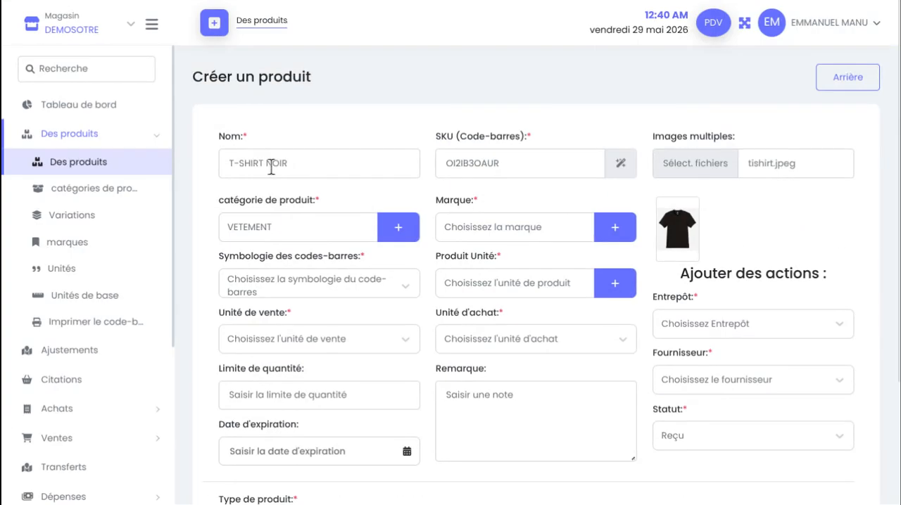
click(398, 233)
click(537, 289)
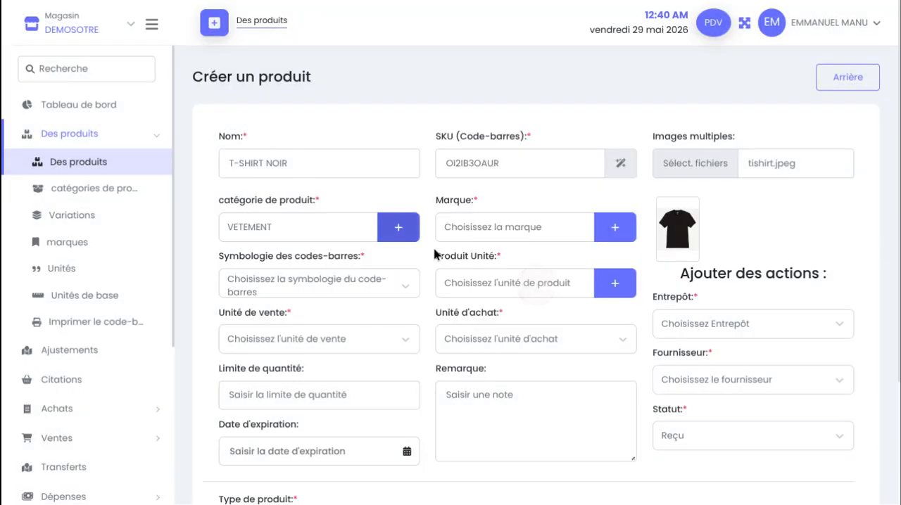
click(566, 225)
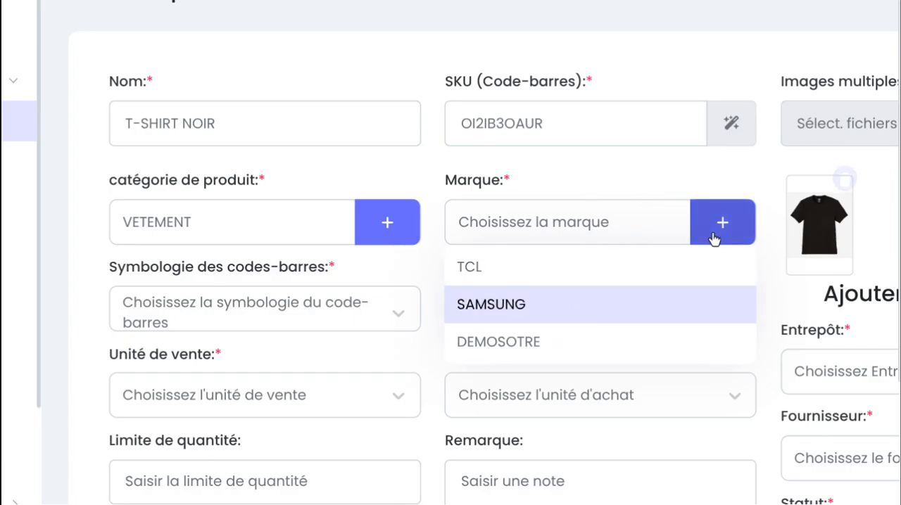
click(583, 346)
Set the barcode symbology to Code 128 and the product unit to piece
scroll(501, 254, down, 3)
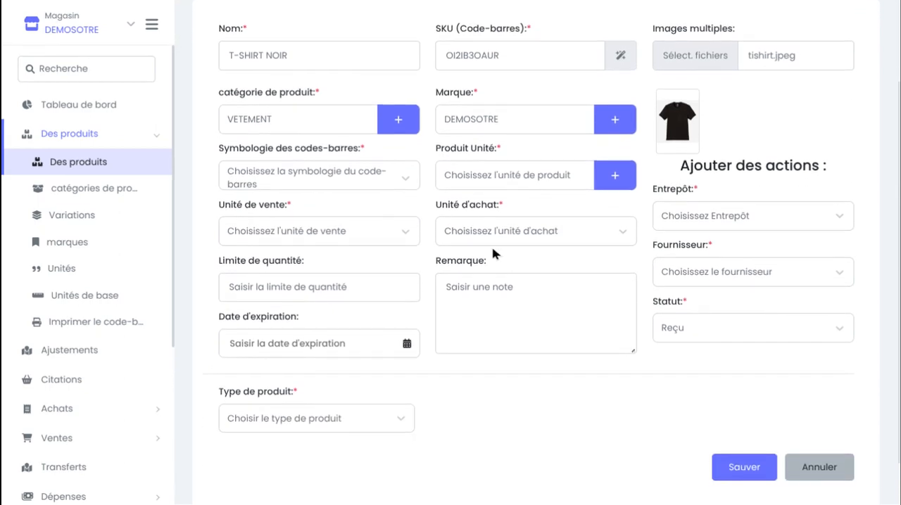
click(300, 185)
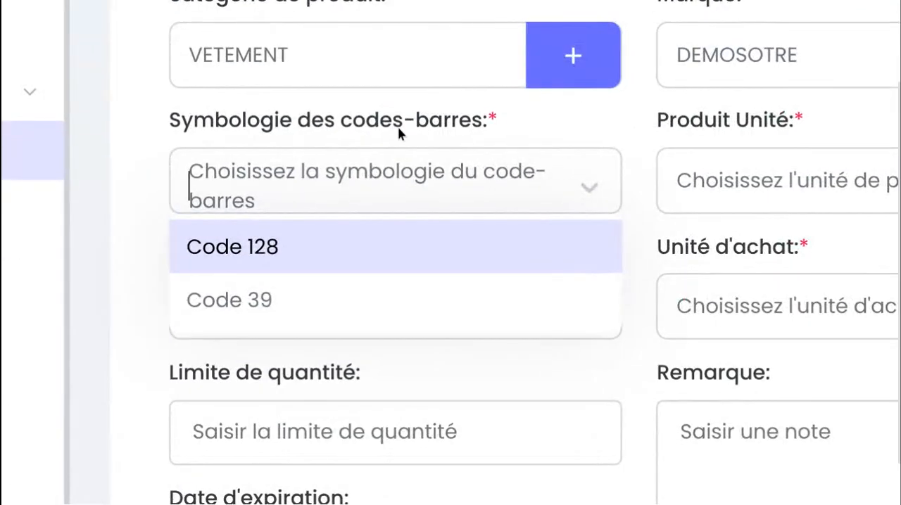
click(291, 246)
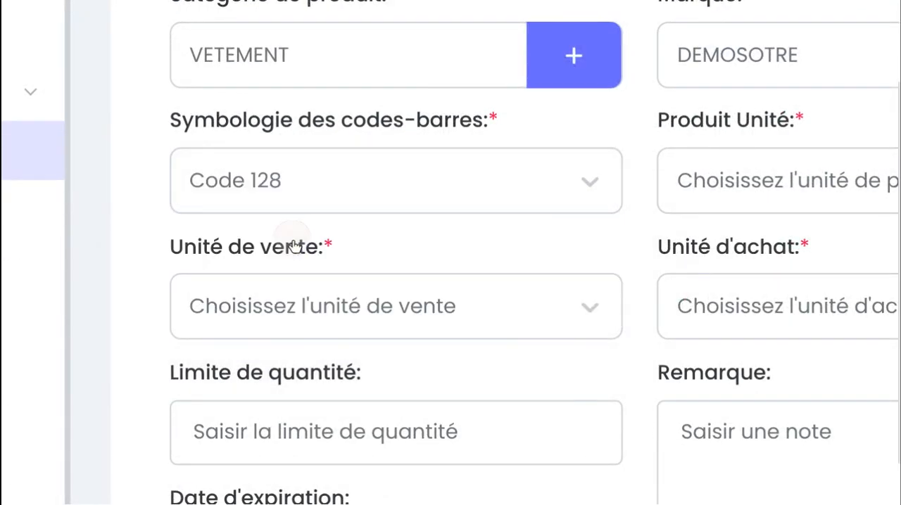
click(513, 233)
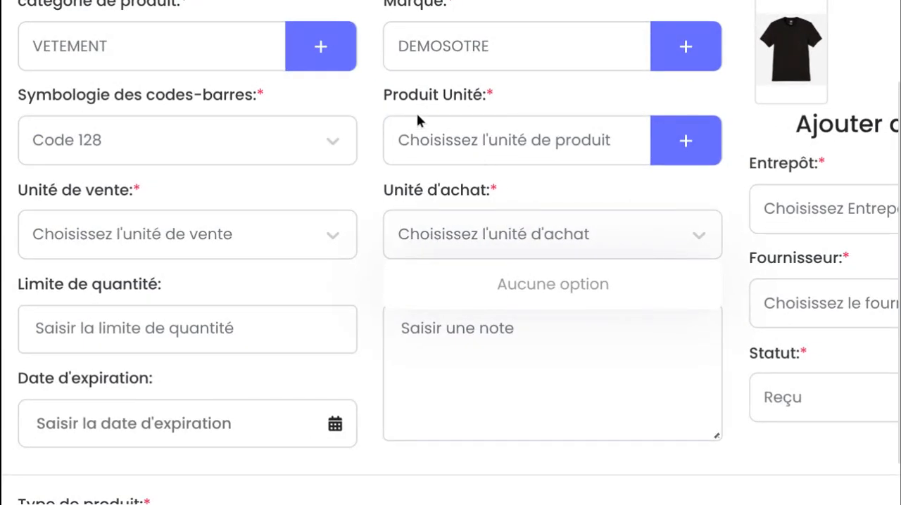
click(498, 154)
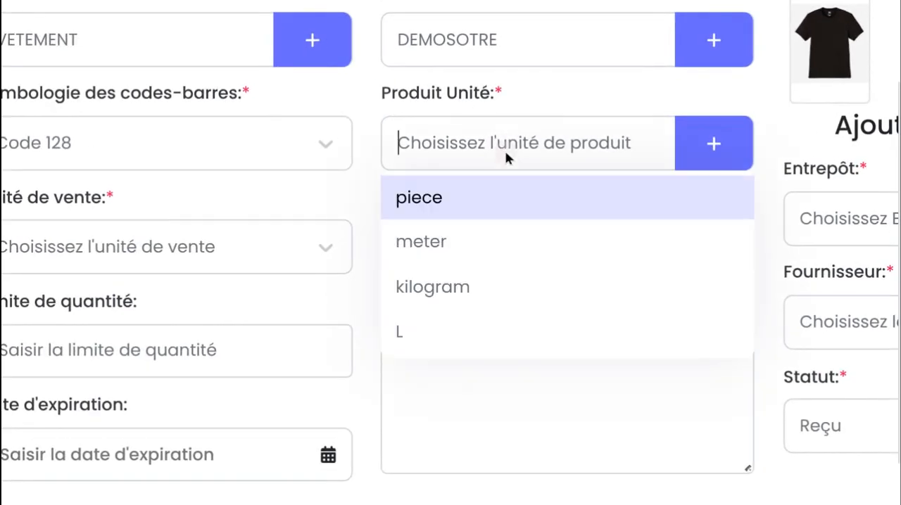
click(492, 201)
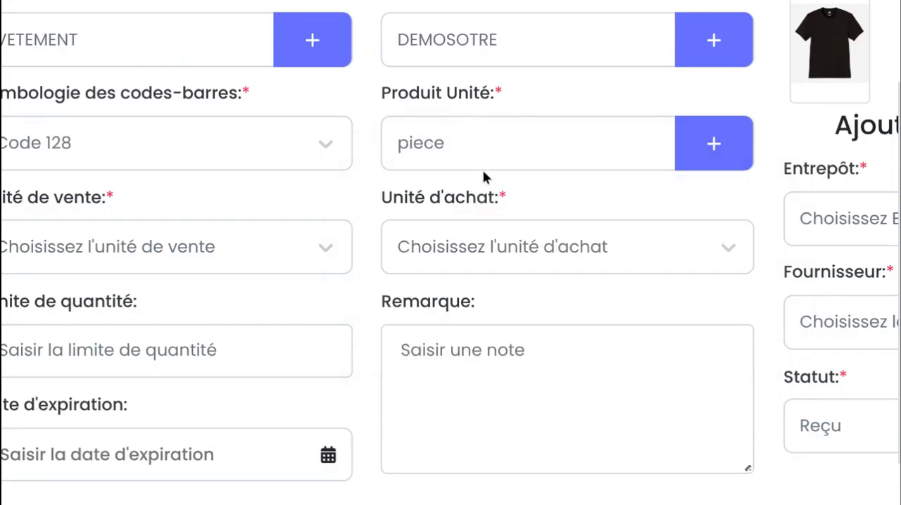
click(712, 149)
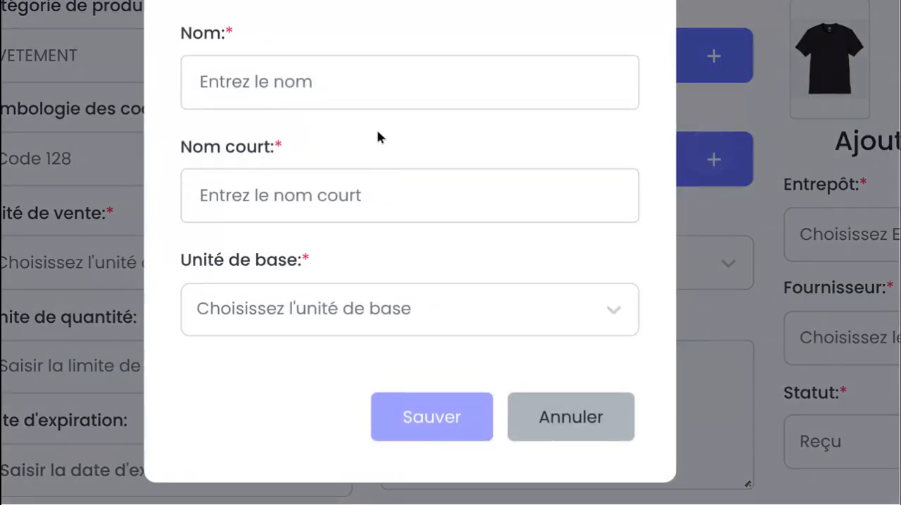
click(597, 416)
Set both the sales unit (Unité de vente) and the purchase unit (Unité d'achat) to Piece
scroll(752, 309, down, 1)
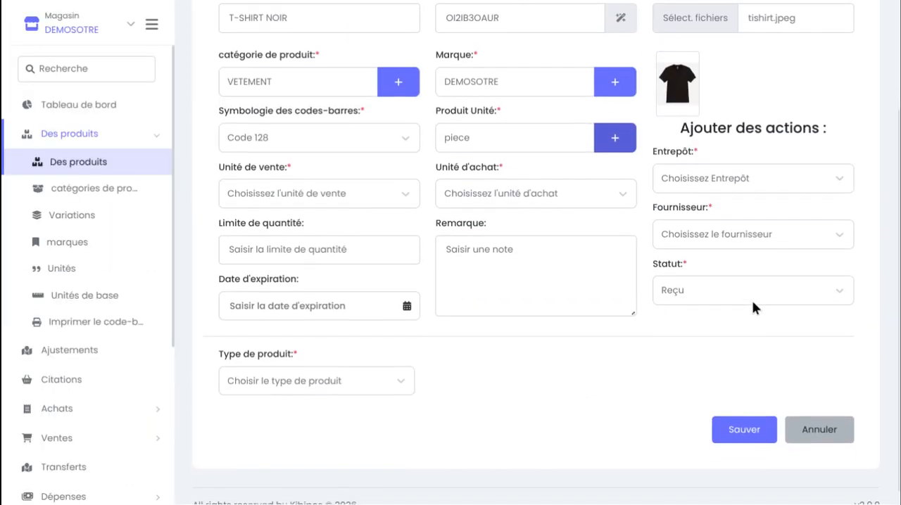
click(264, 206)
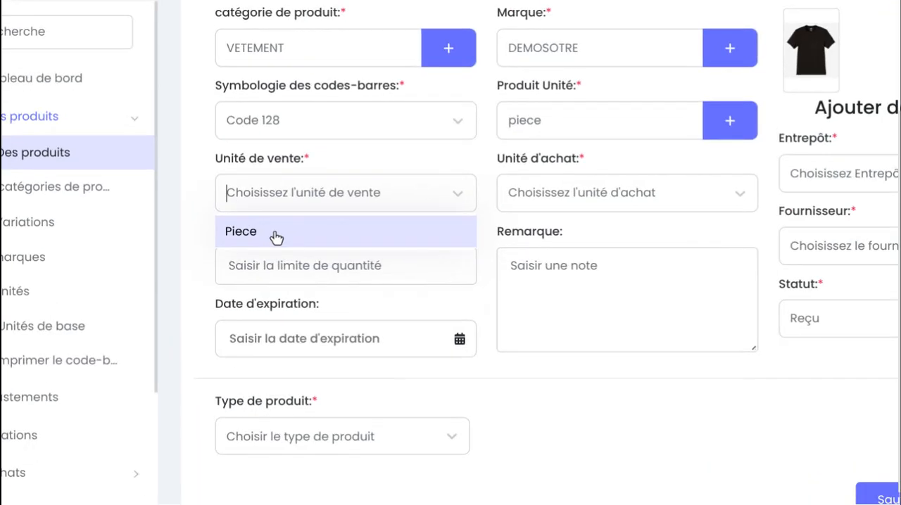
click(267, 226)
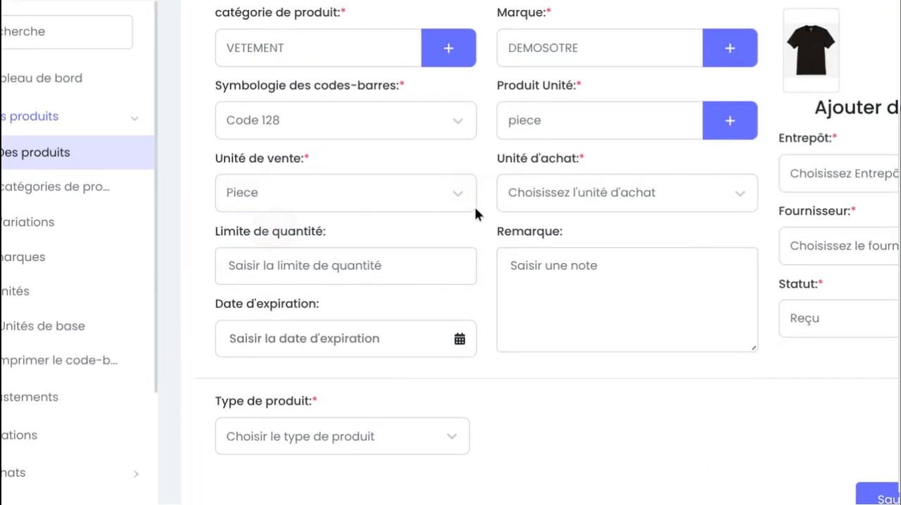
click(554, 199)
click(573, 232)
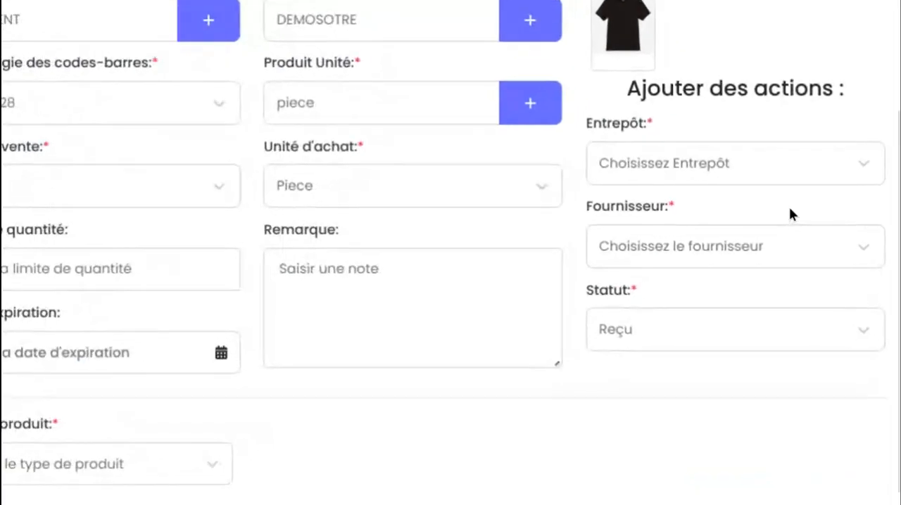
Choose DEMOSOTRE as the warehouse and FOURNISSEUR ELECTRONIQUE DE DUBAI as the supplier
click(759, 155)
click(730, 203)
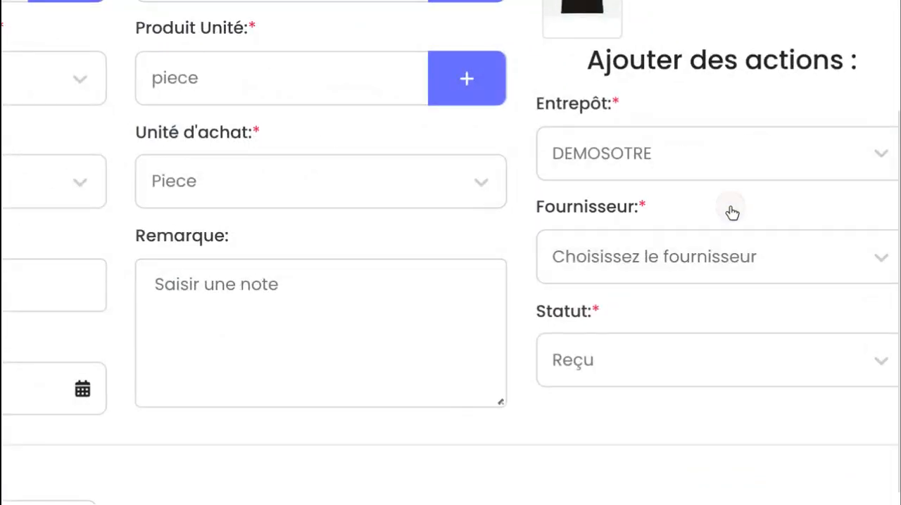
scroll(732, 212, down, 1)
scroll(733, 213, down, 2)
scroll(732, 213, right, 1)
scroll(732, 213, up, 2)
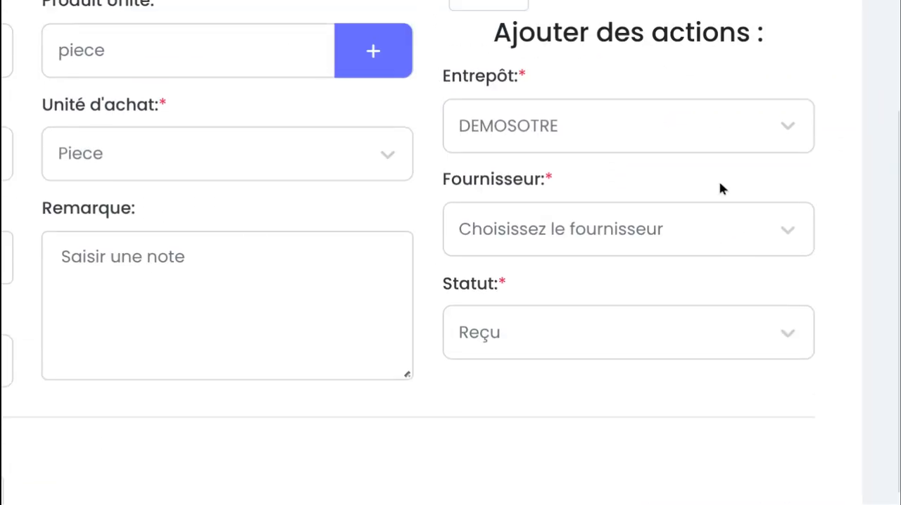
scroll(595, 135, up, 5)
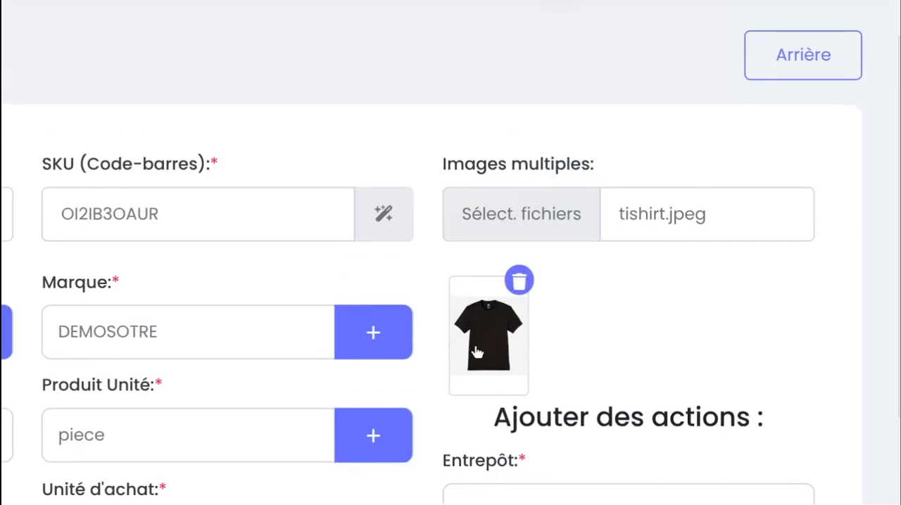
scroll(483, 358, down, 5)
scroll(477, 352, down, 2)
click(676, 173)
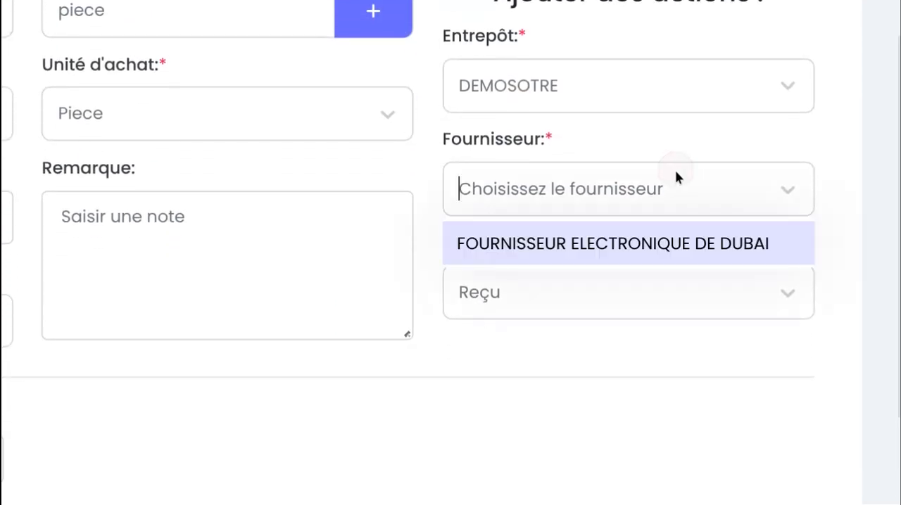
click(668, 252)
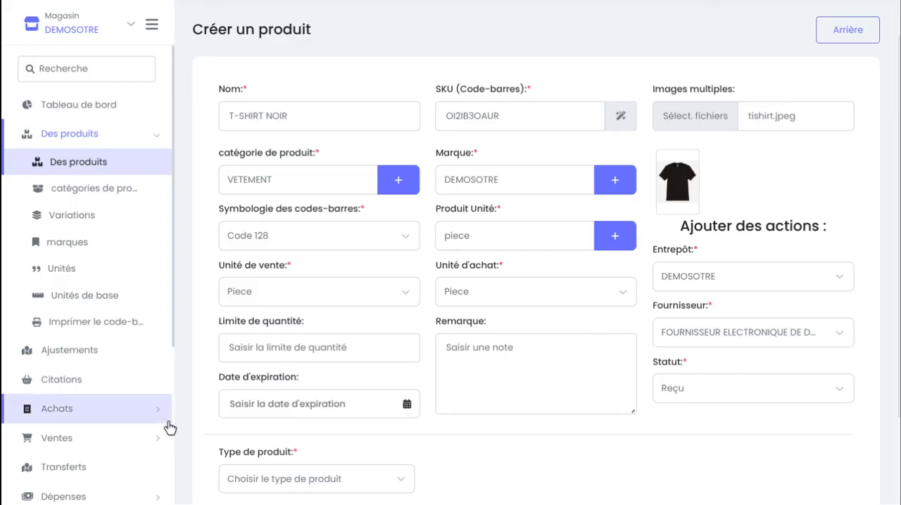
Look over the quantity limit, expiration date and product type fields of the form
scroll(3, 361, down, 2)
scroll(2, 360, up, 2)
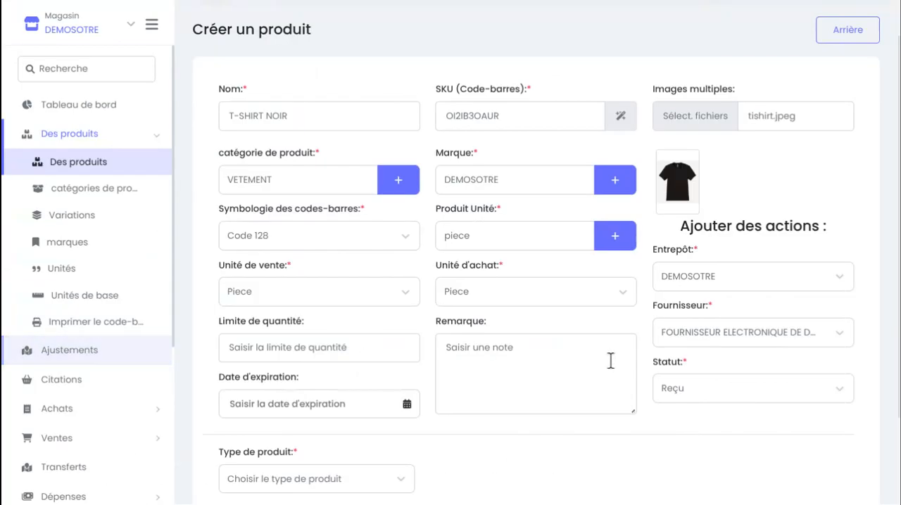
scroll(680, 426, down, 3)
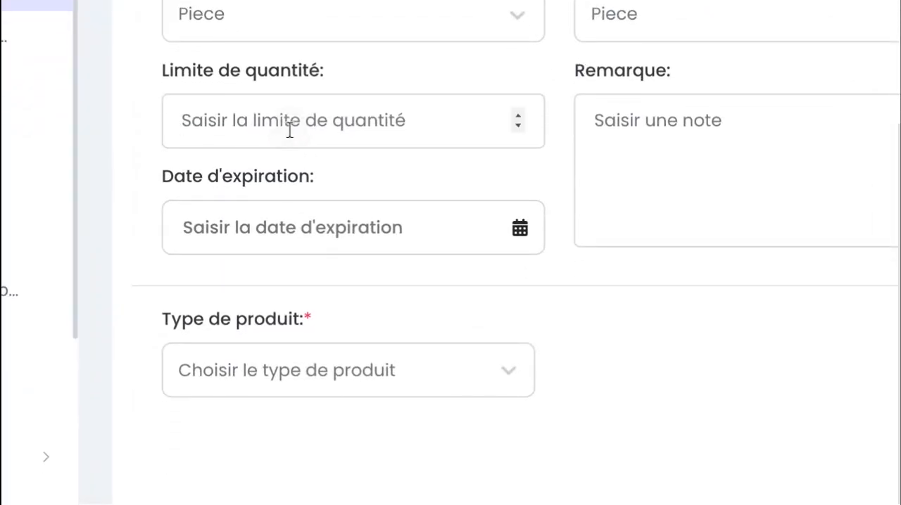
click(291, 132)
scroll(389, 182, down, 1)
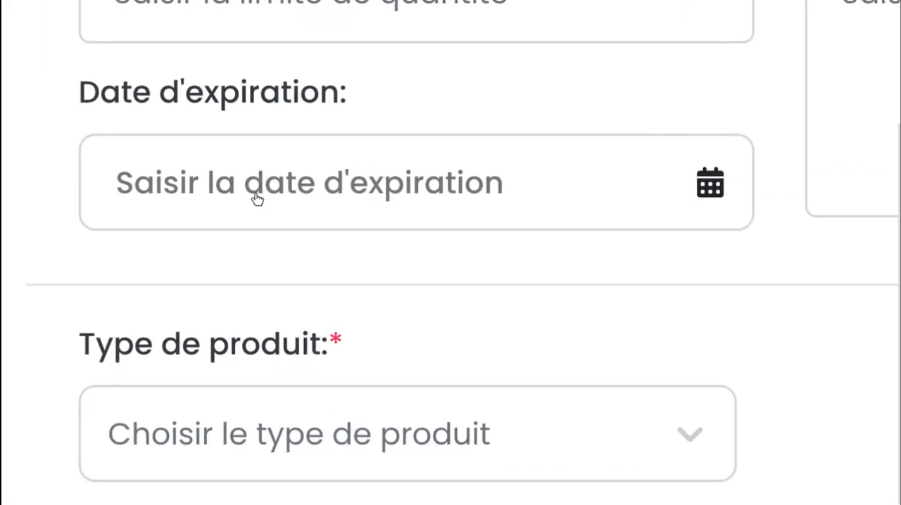
Leave the expiration date empty and set the product type (Type de produit) to Unique
click(360, 192)
click(780, 286)
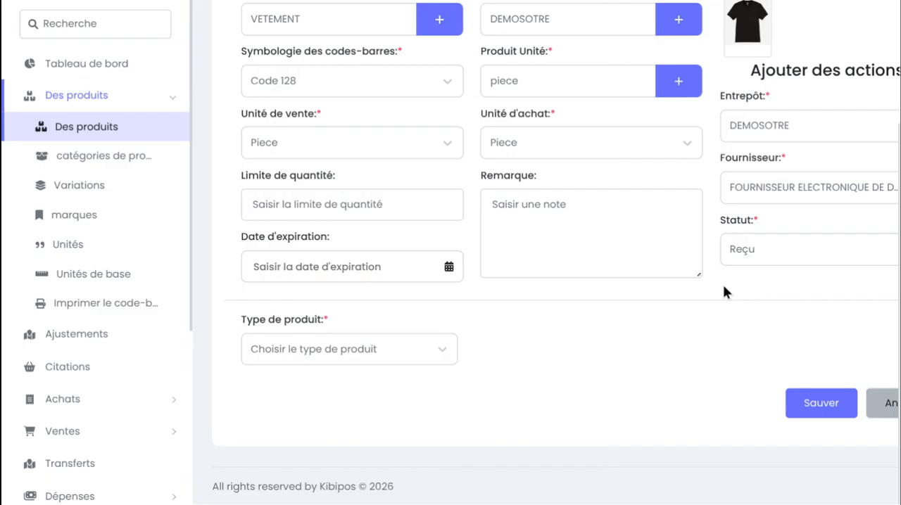
click(365, 341)
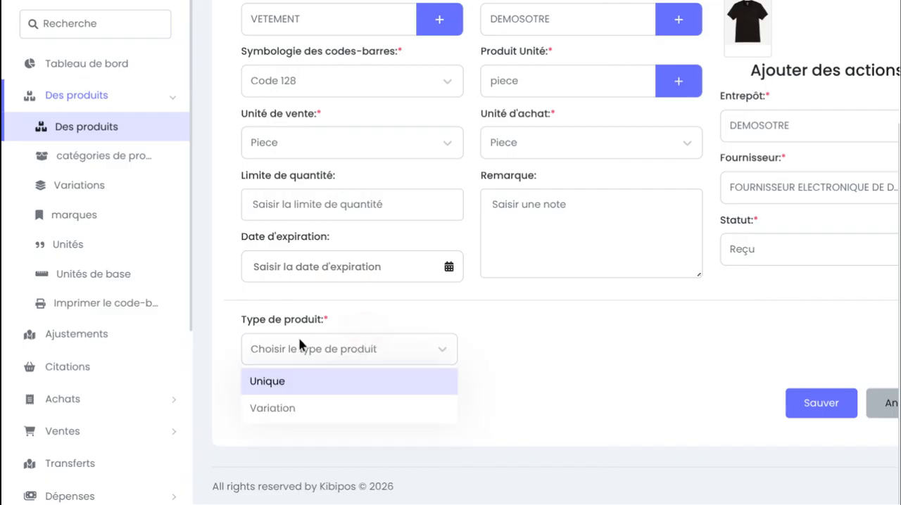
click(269, 387)
scroll(271, 390, down, 2)
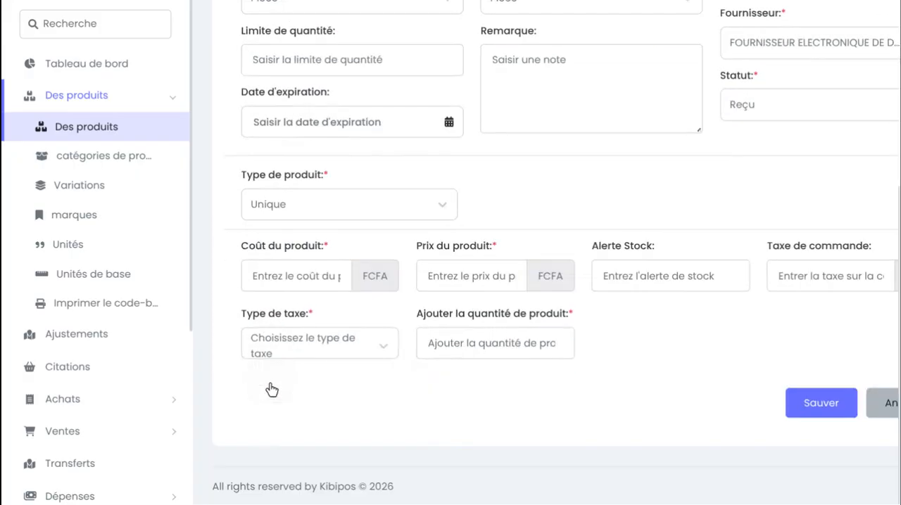
Set the product cost (Coût du produit) to 2000 FCFA
click(279, 283)
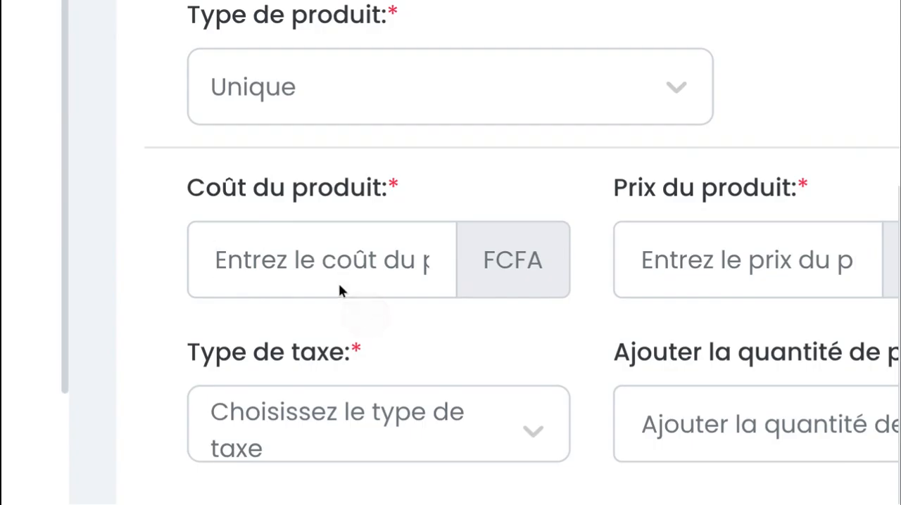
click(314, 266)
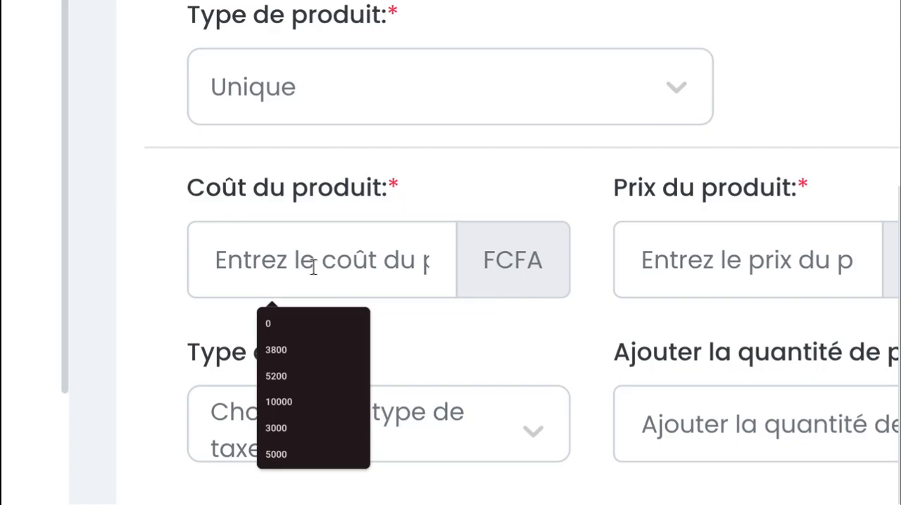
scroll(314, 267, up, 3)
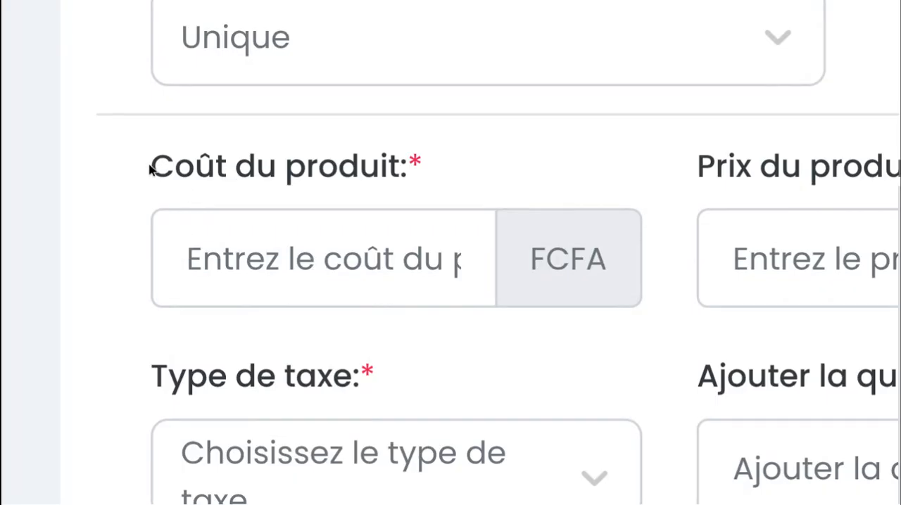
drag(149, 166, 388, 189)
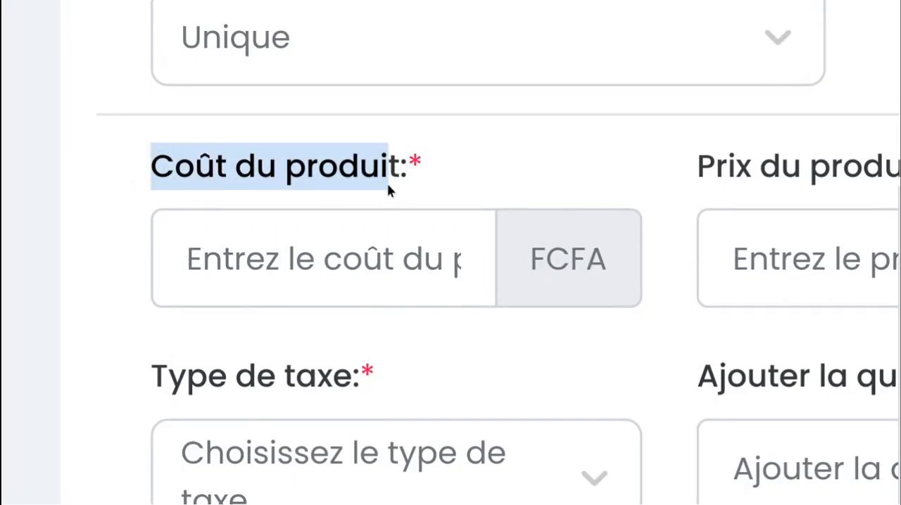
click(385, 260)
scroll(385, 261, down, 5)
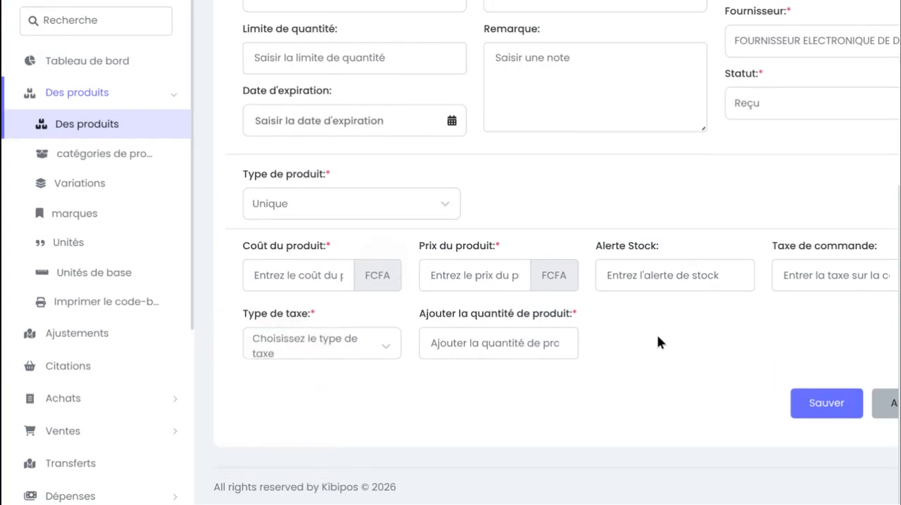
scroll(657, 336, up, 5)
scroll(430, 220, down, 5)
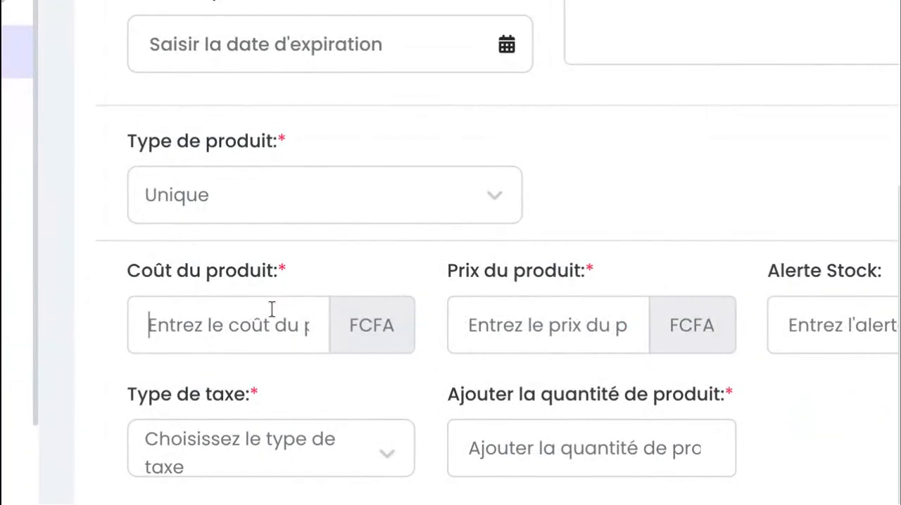
click(271, 310)
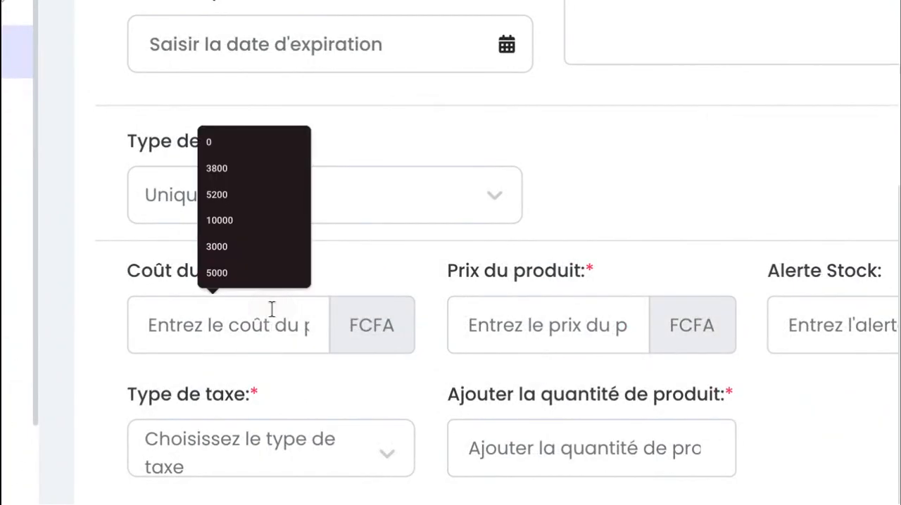
text(2000)
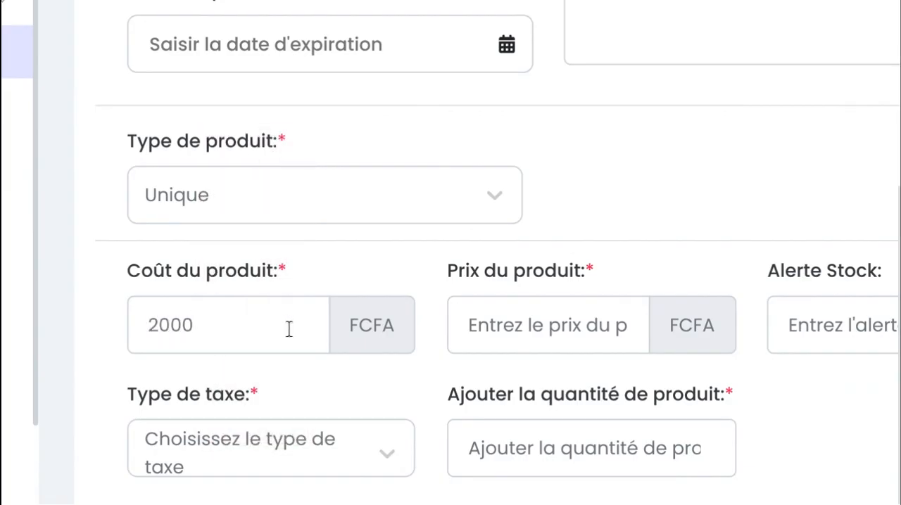
Set the product's selling price (Prix du produit) to 5000 FCFA
click(521, 330)
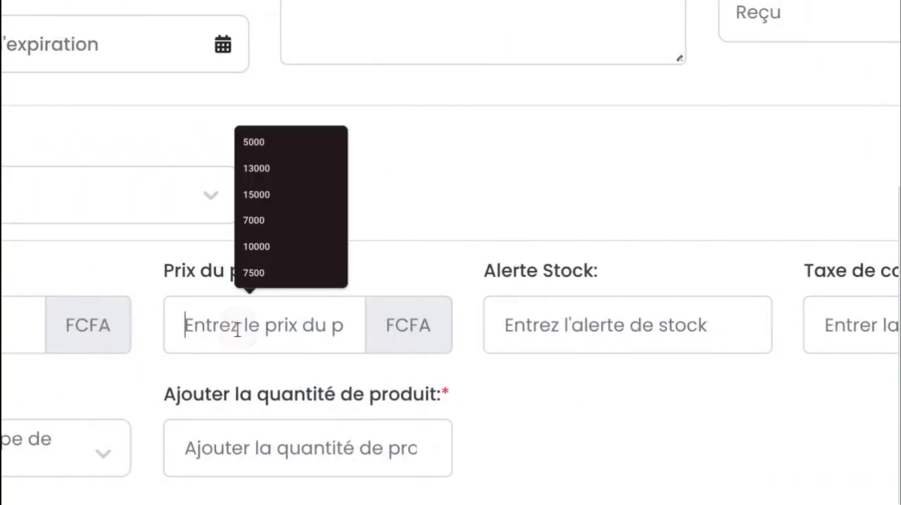
text(5000)
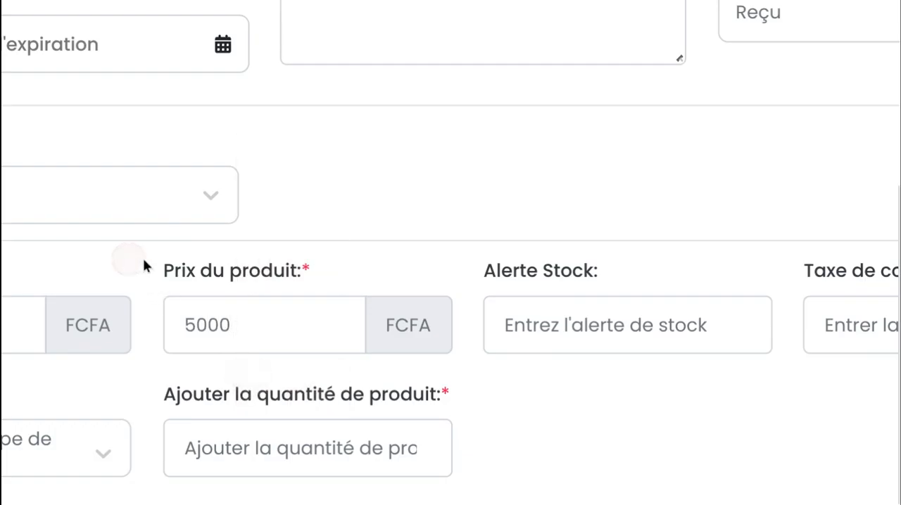
drag(144, 266, 320, 261)
click(324, 374)
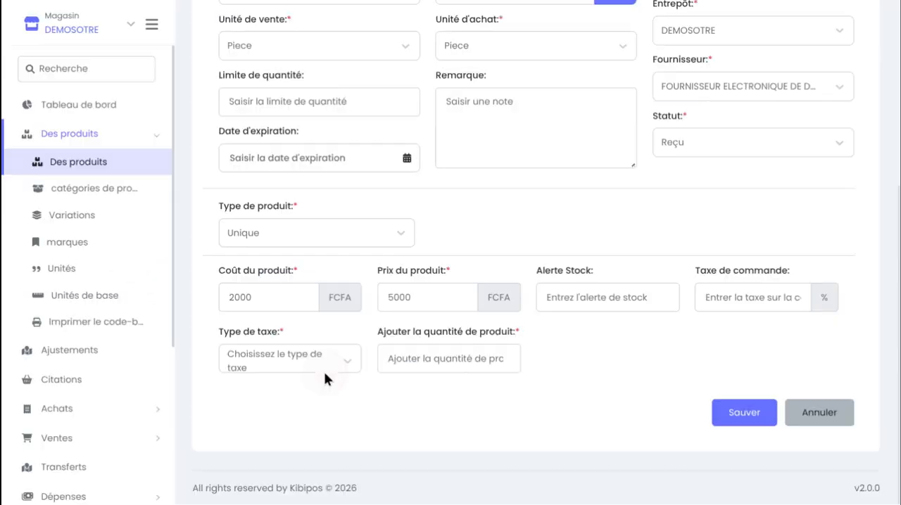
Set the stock alert threshold (Alerte Stock) to 5
click(645, 292)
text(18)
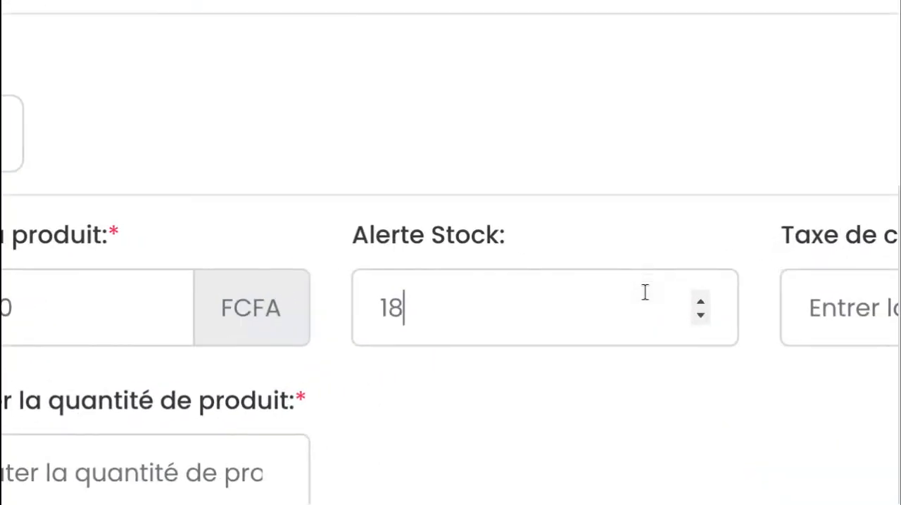
key(BackSpace)
text(9)
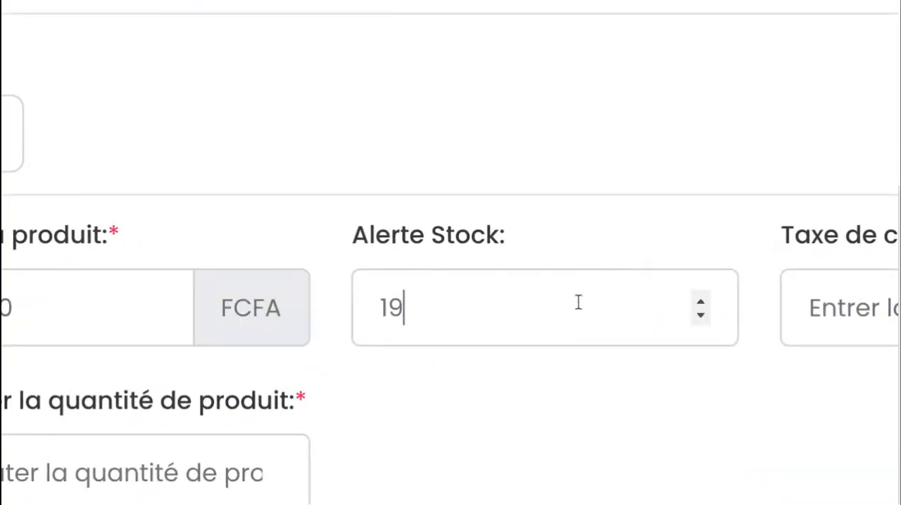
key(BackSpace)
key(BackSpace)
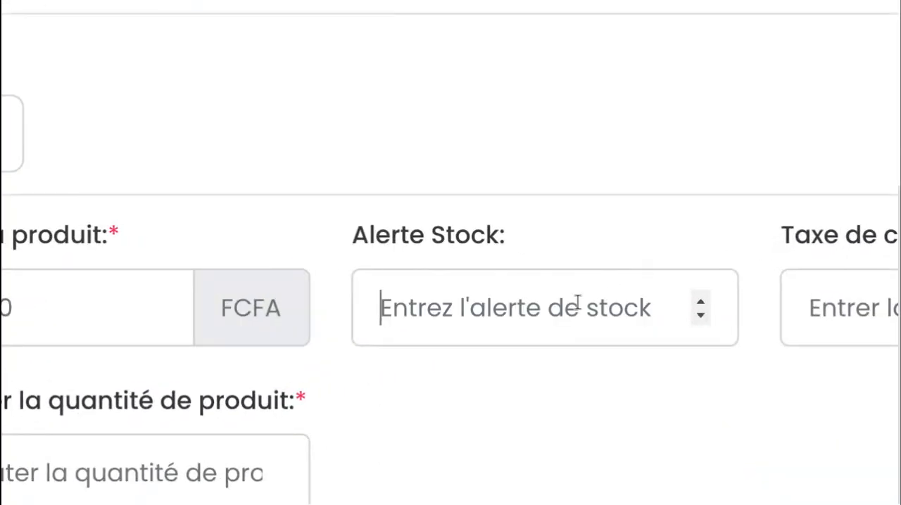
text(5)
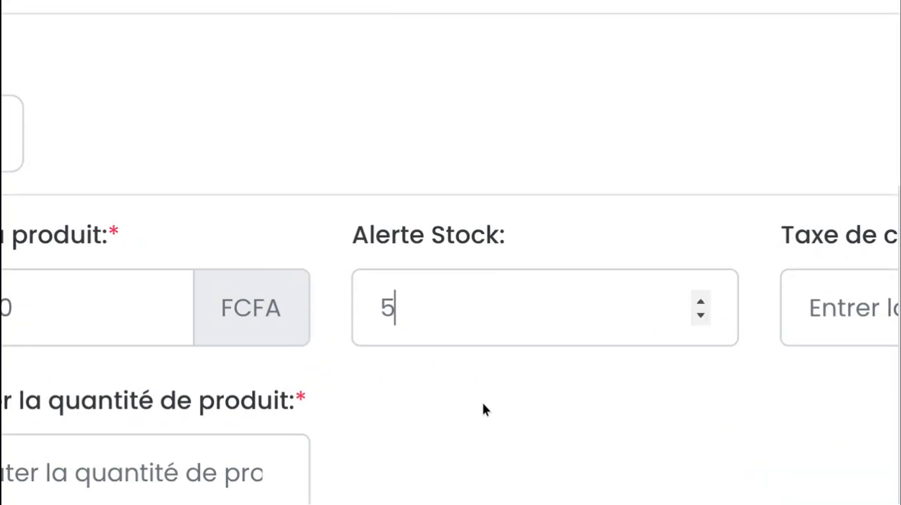
click(483, 408)
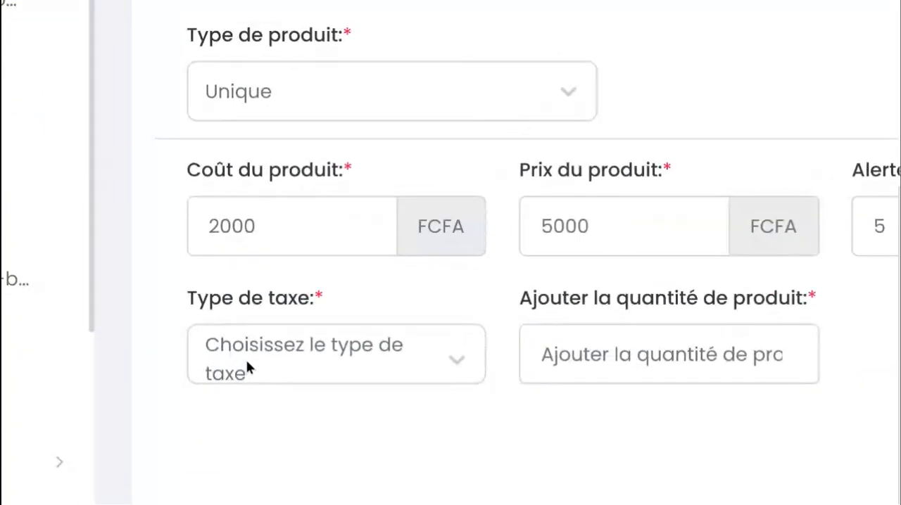
Choose Compris as the tax type and set the product quantity to add to 100
click(247, 365)
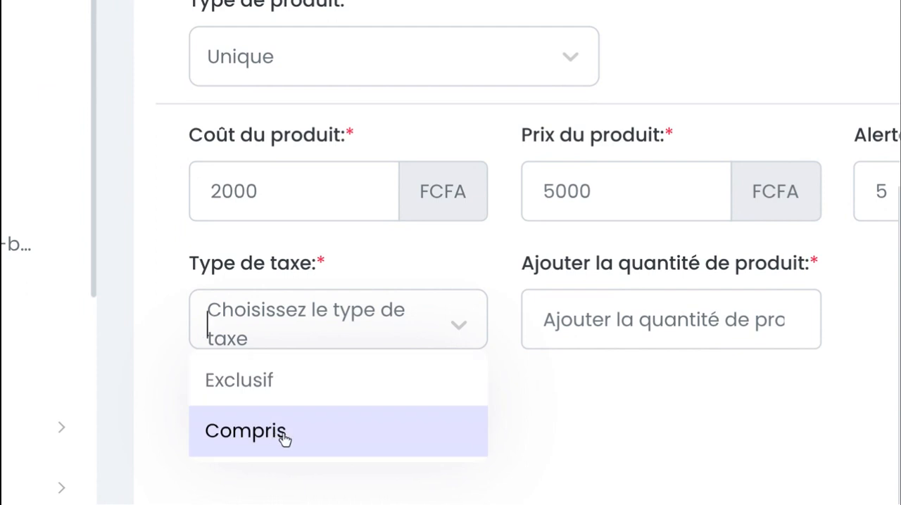
click(283, 434)
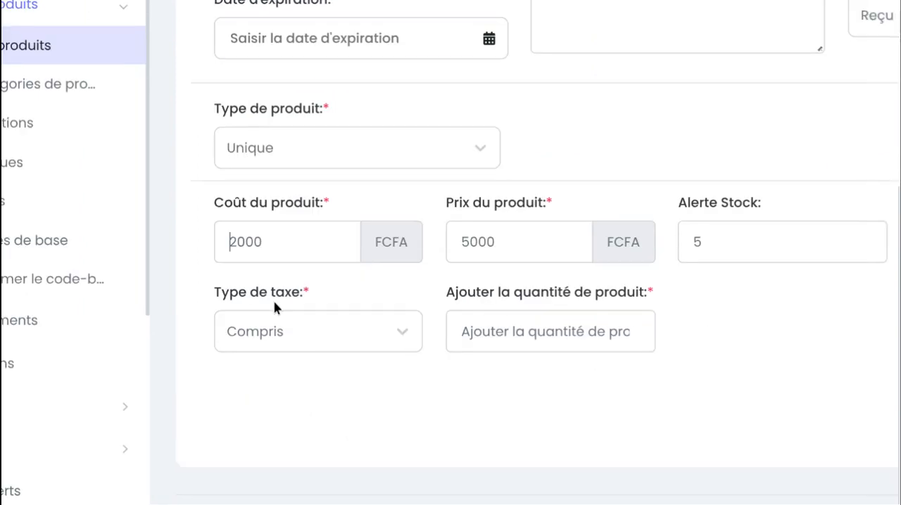
click(571, 345)
text(5)
key(BackSpace)
text(24)
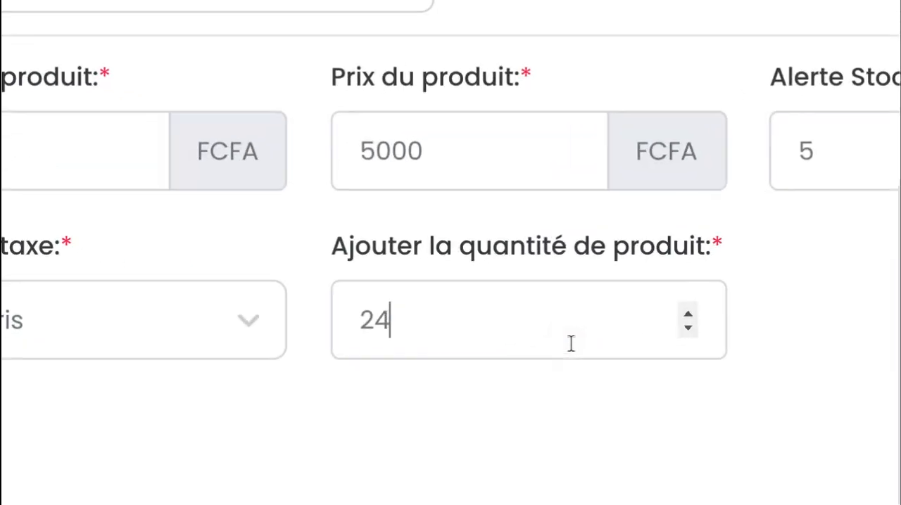
double_click(556, 340)
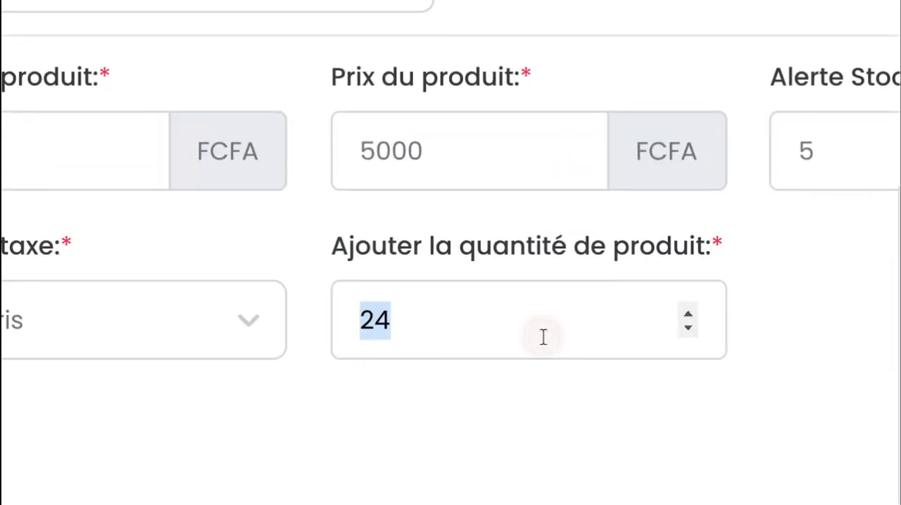
key(BackSpace)
text(100)
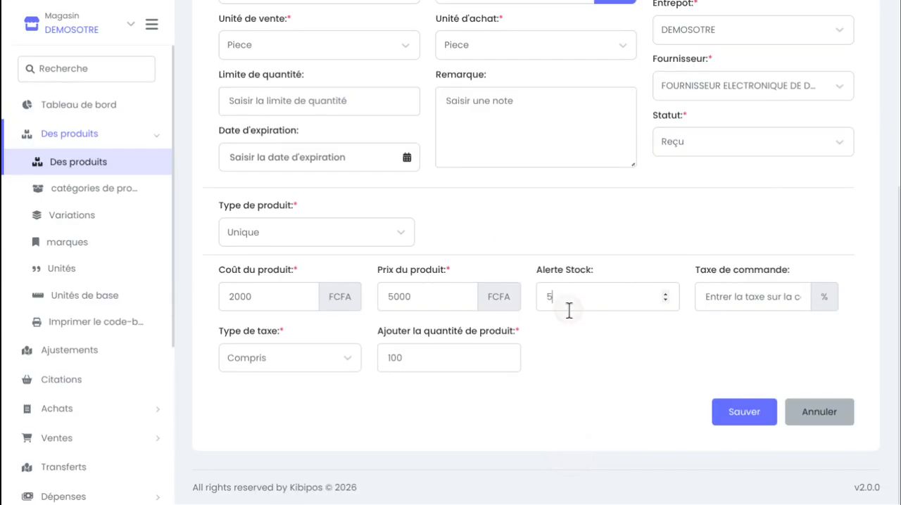
Check the completed form and save the T-SHIRT NOIR product
scroll(561, 335, up, 5)
scroll(562, 336, down, 5)
scroll(555, 314, up, 5)
scroll(641, 294, down, 5)
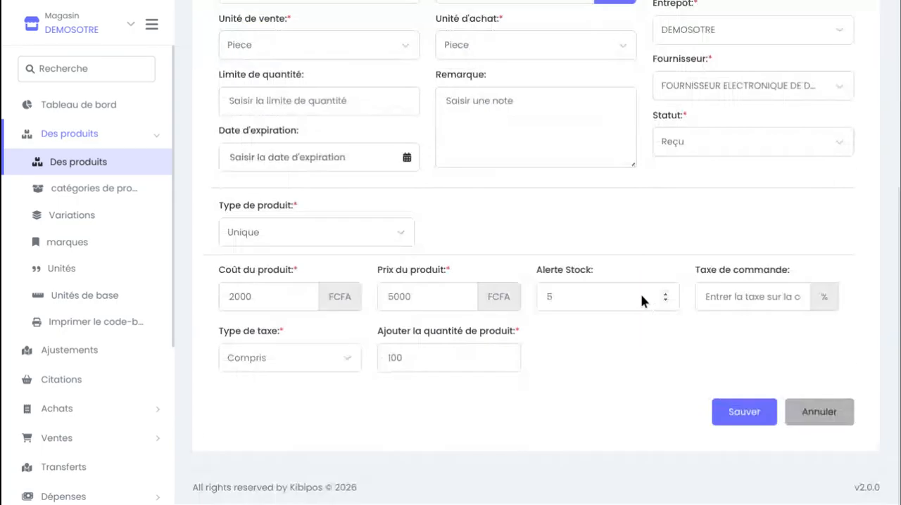
click(736, 414)
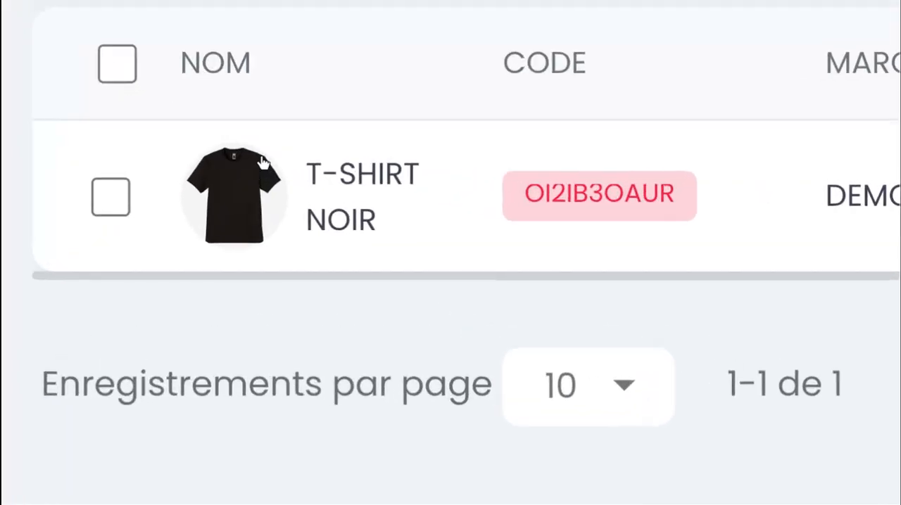
Examine the T-SHIRT NOIR row in the product list, including its code, brand, price, unit and stock columns
scroll(253, 170, right, 2)
drag(308, 204, 527, 207)
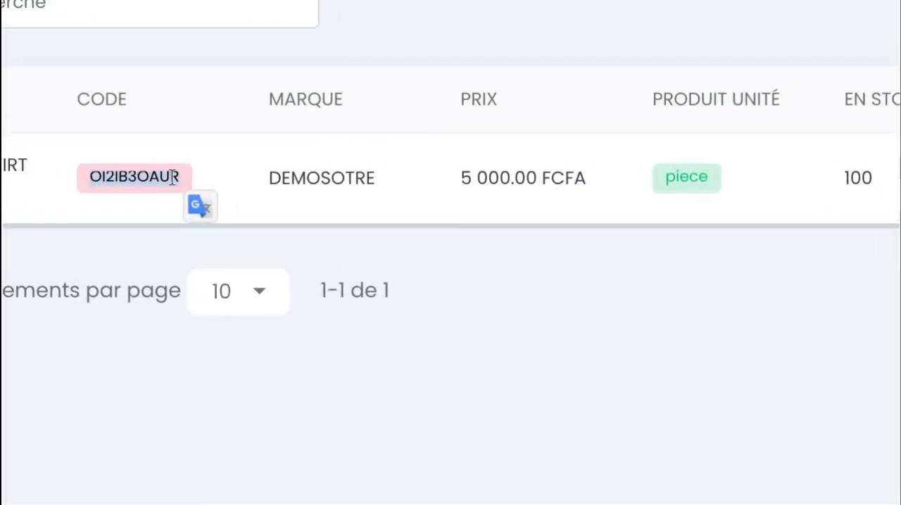
drag(266, 175, 389, 183)
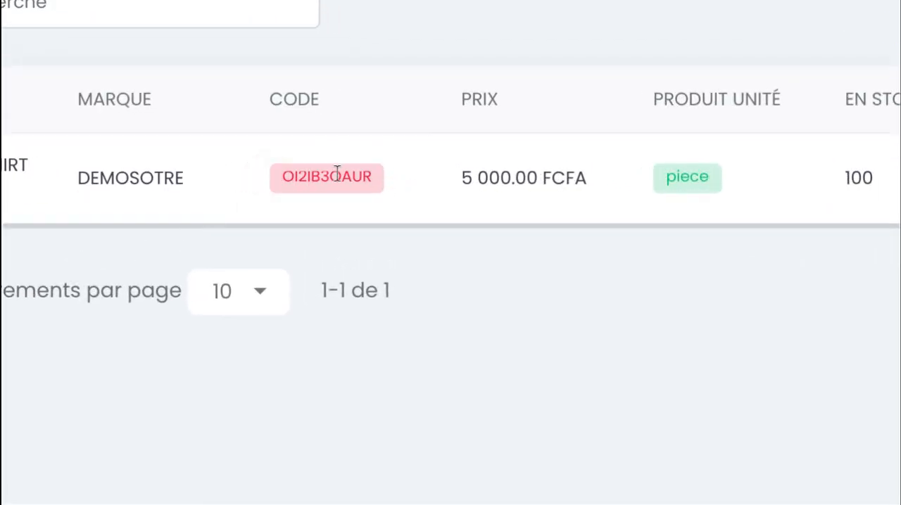
scroll(338, 175, left, 2)
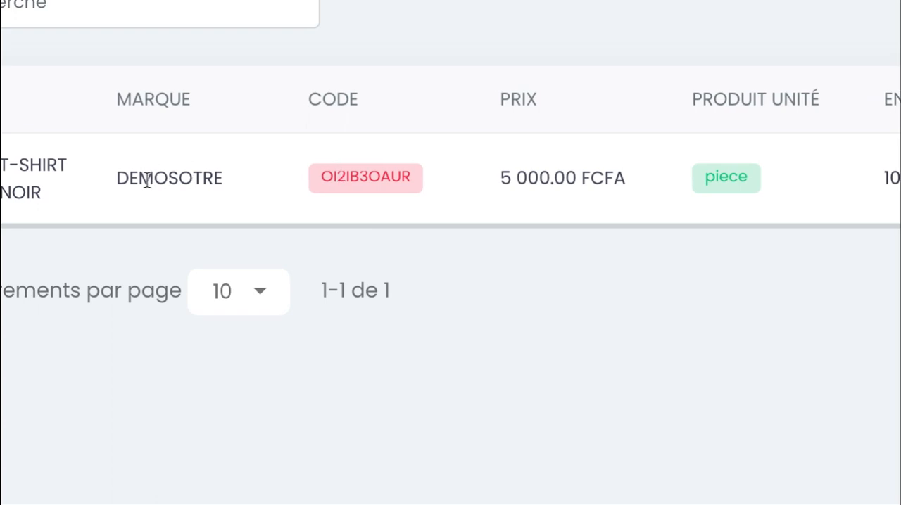
drag(343, 184, 203, 182)
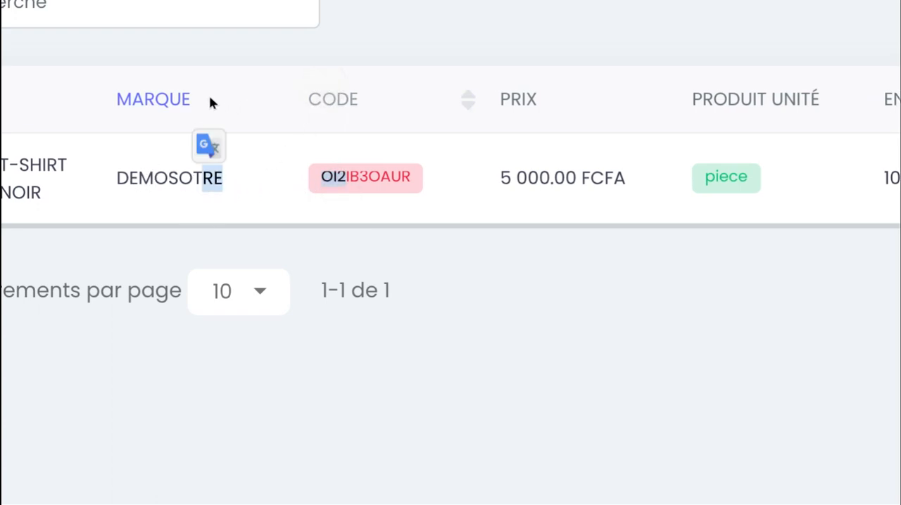
scroll(578, 186, right, 3)
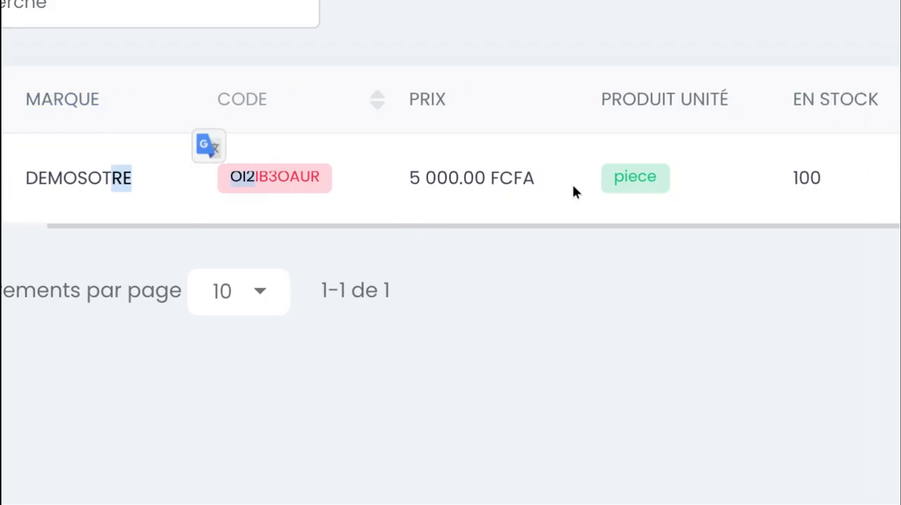
click(593, 296)
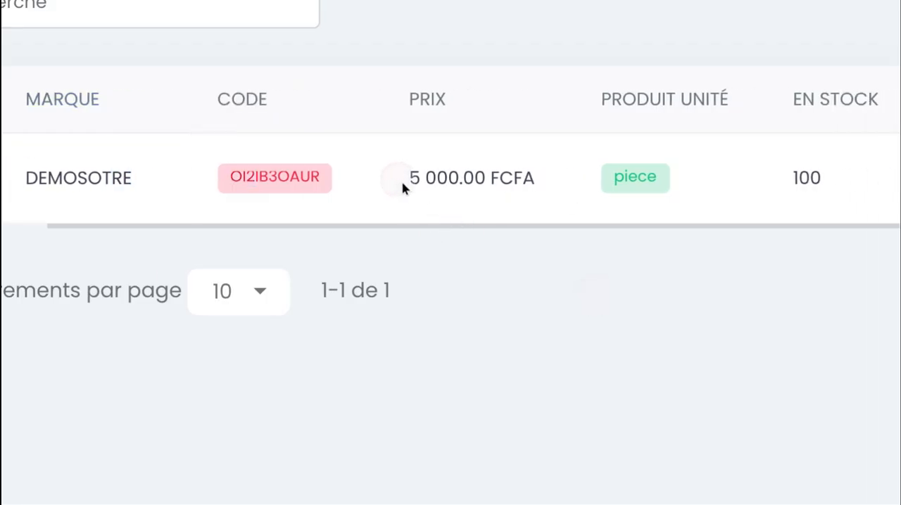
drag(402, 187, 559, 201)
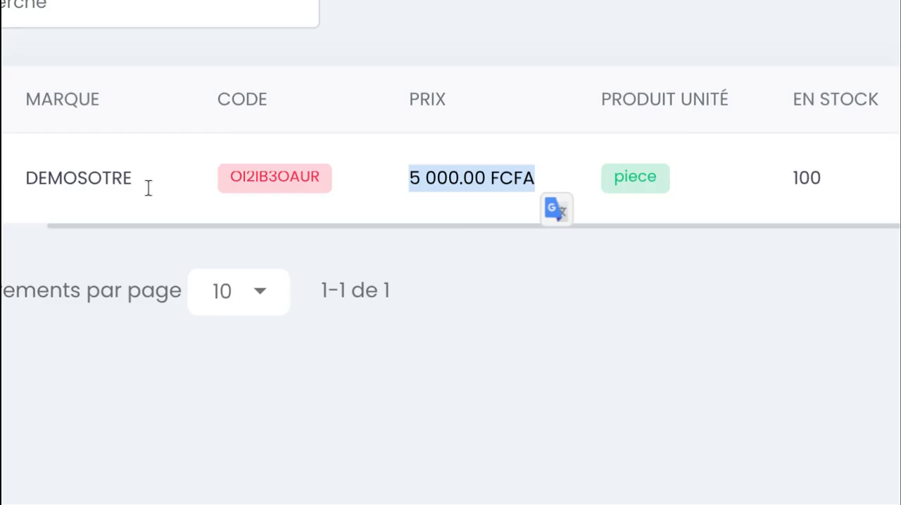
scroll(148, 189, left, 3)
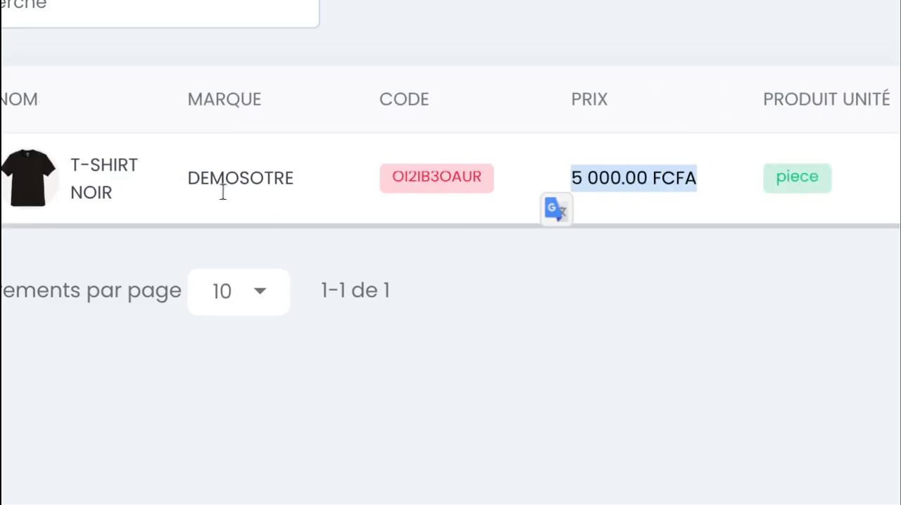
scroll(222, 192, right, 8)
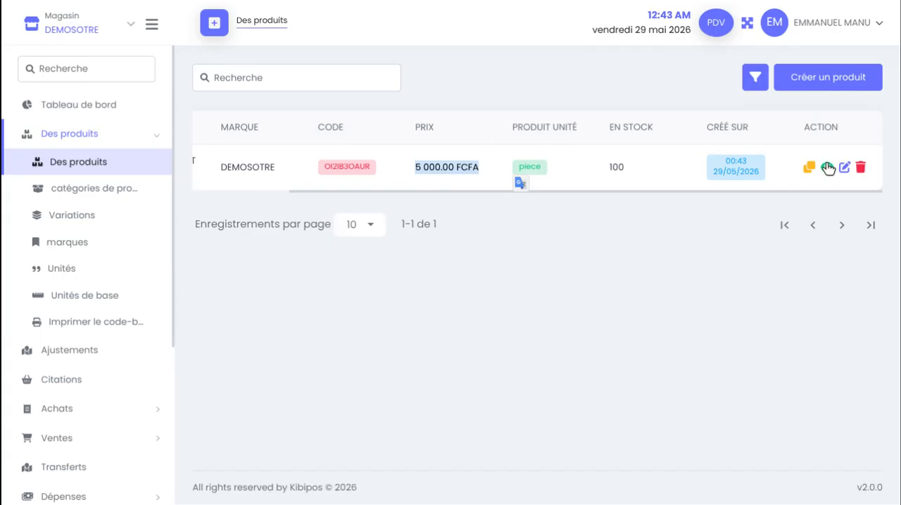
View the T-SHIRT NOIR product's details page and return to its available actions in the product list
click(828, 167)
scroll(489, 174, down, 1)
scroll(489, 173, down, 4)
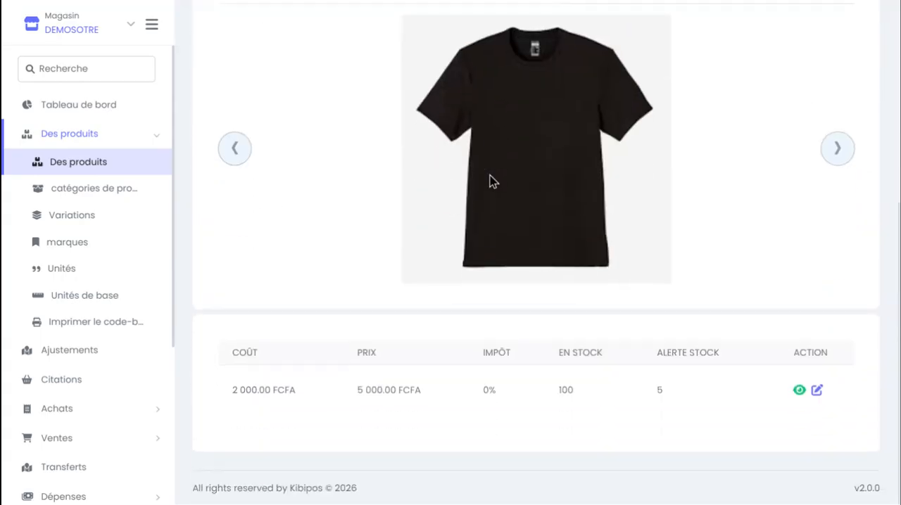
scroll(489, 174, up, 5)
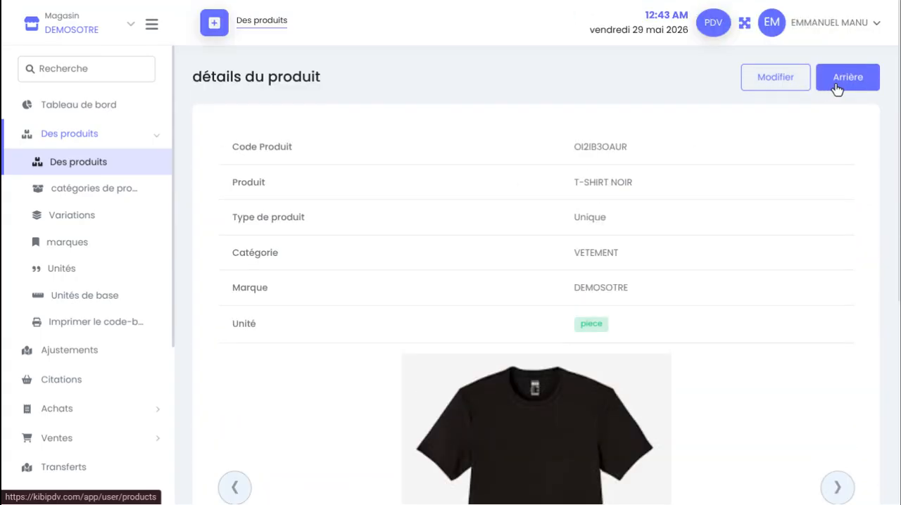
click(838, 85)
scroll(627, 167, right, 3)
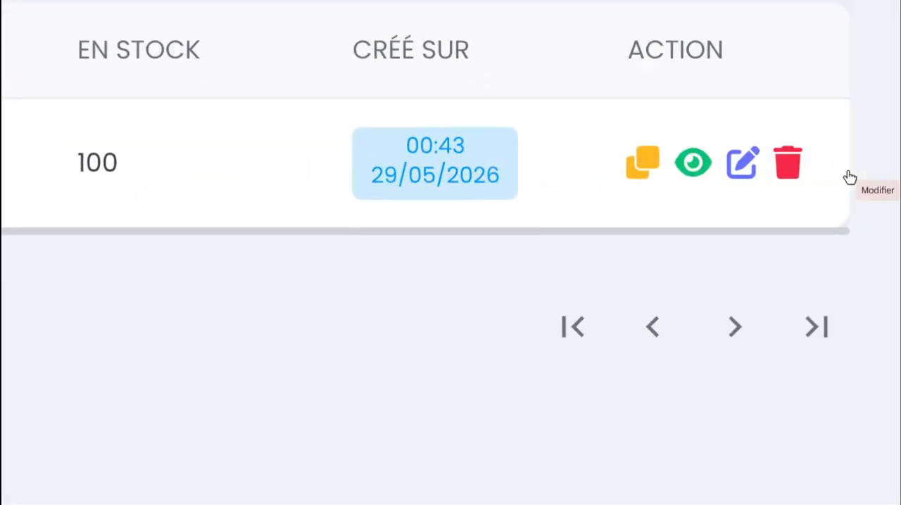
Open the T-SHIRT NOIR product for editing, review its form fields, and return to the product list
click(744, 163)
scroll(750, 169, down, 2)
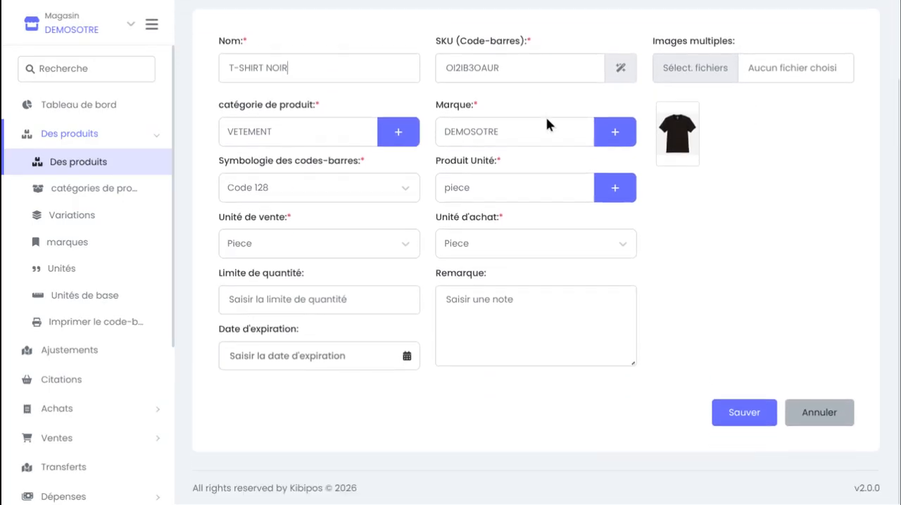
scroll(280, 320, up, 1)
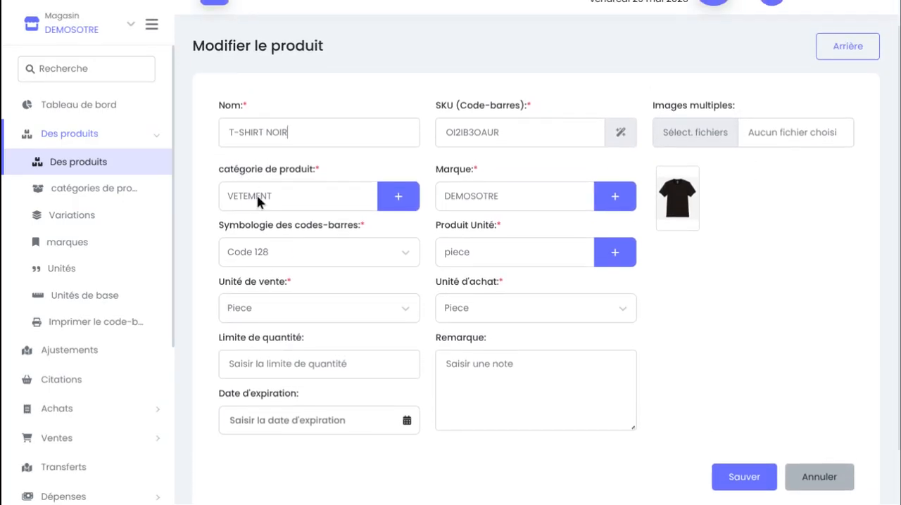
scroll(257, 201, down, 1)
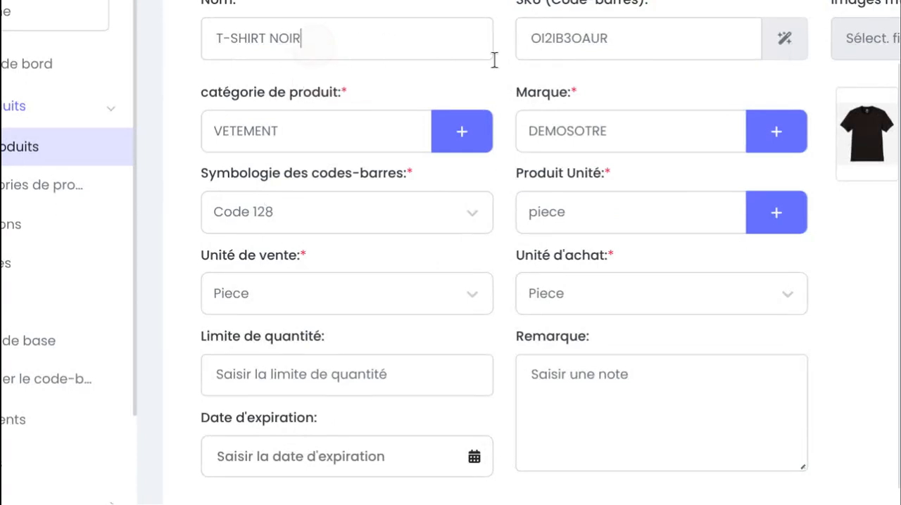
click(628, 35)
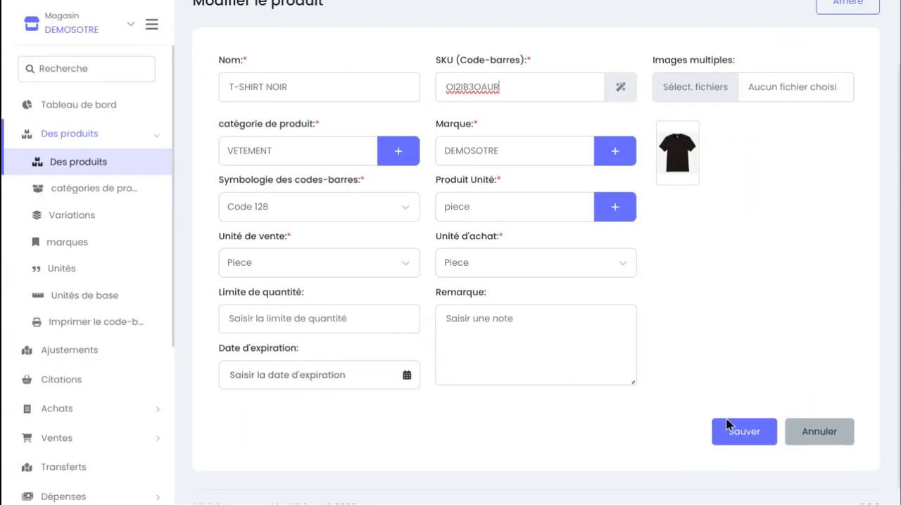
click(787, 437)
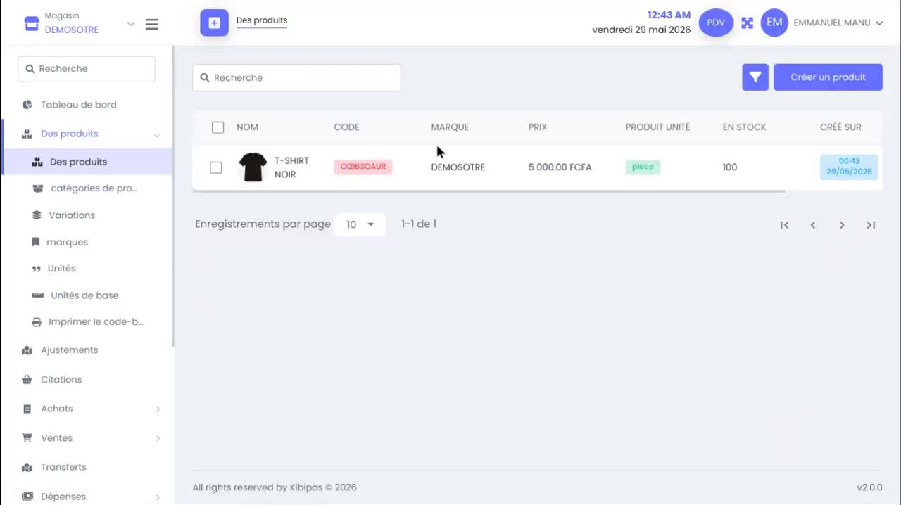
Review the T-SHIRT NOIR details page, from its product code and image down to the cost, price and stock table
scroll(525, 189, right, 4)
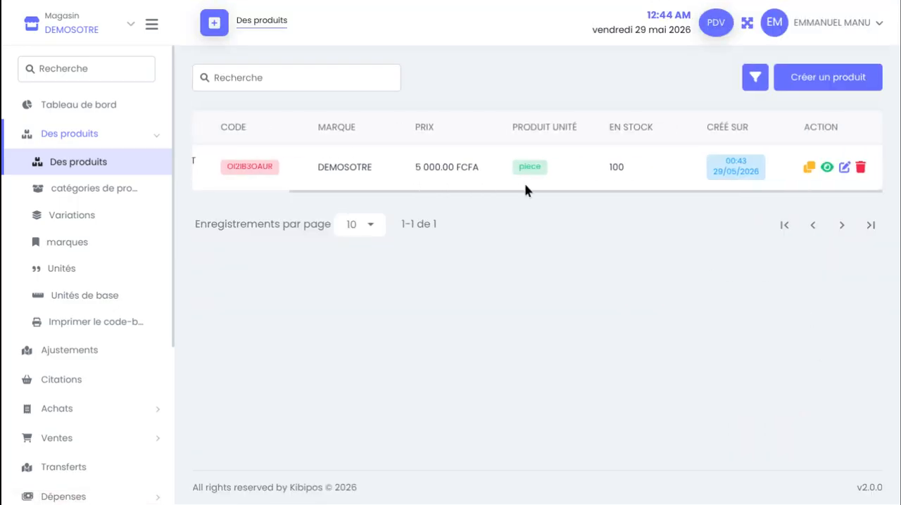
click(827, 168)
scroll(536, 177, down, 3)
scroll(209, 187, up, 3)
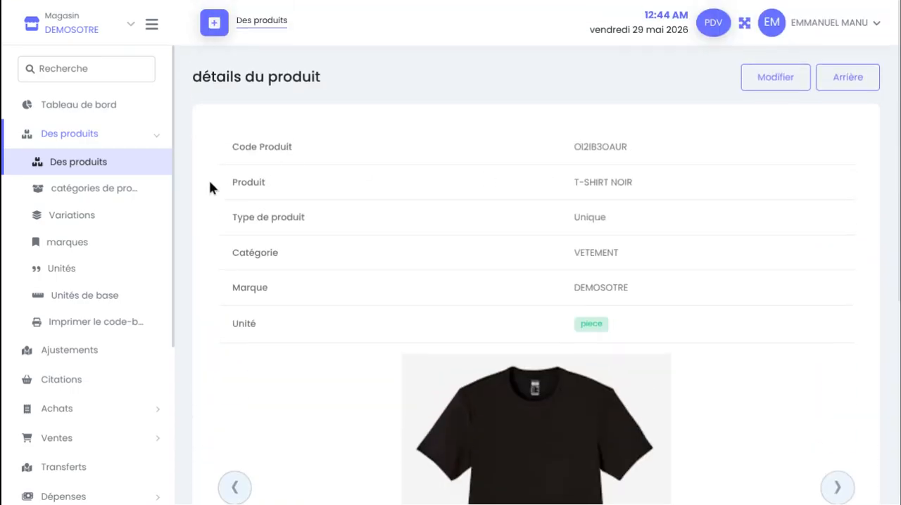
drag(212, 174, 619, 455)
scroll(620, 455, down, 4)
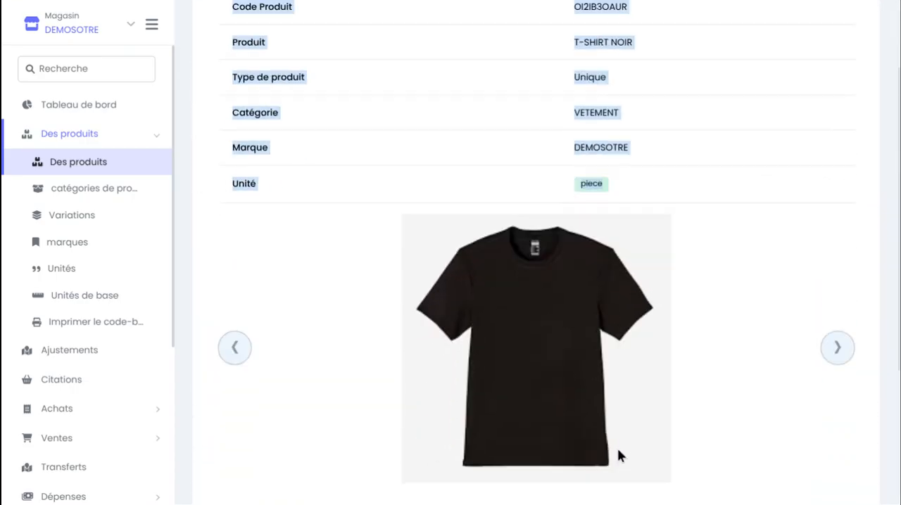
scroll(613, 302, down, 2)
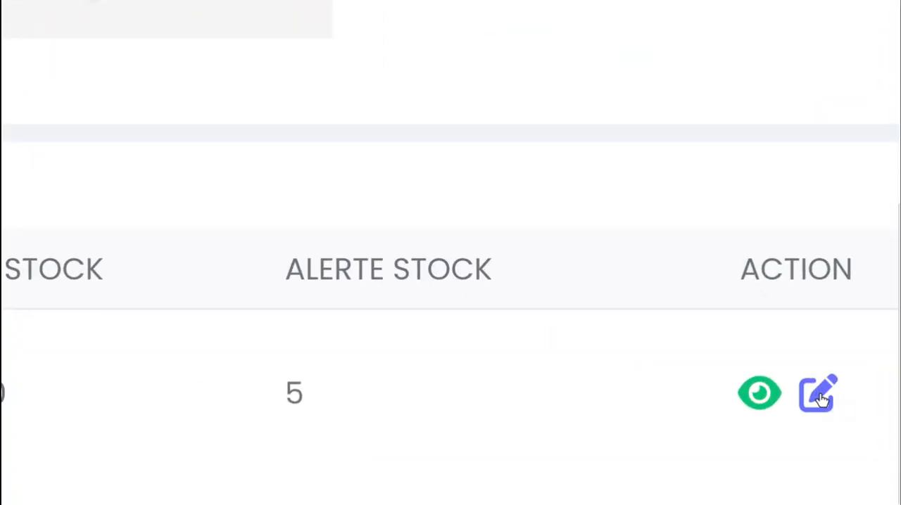
Open T-SHIRT NOIR's pricing details for editing, check the cost, price and stock alert fields, and save them
click(818, 397)
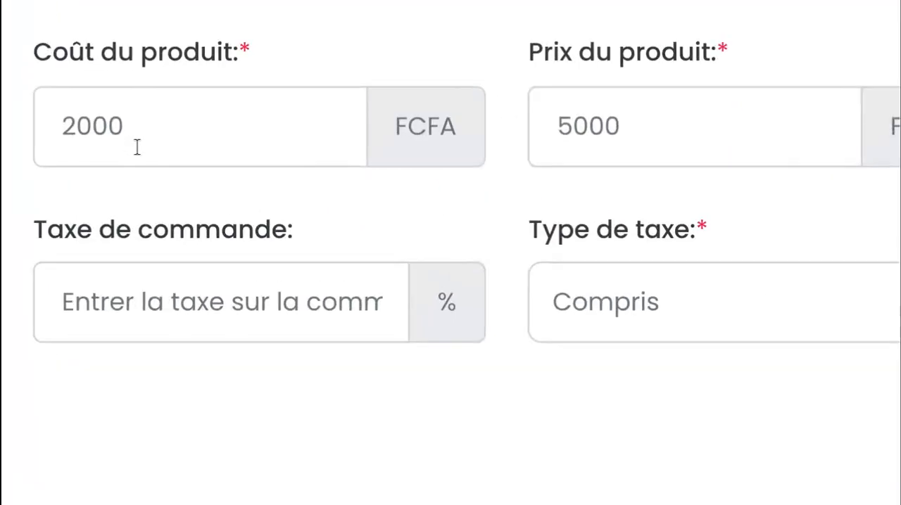
click(136, 147)
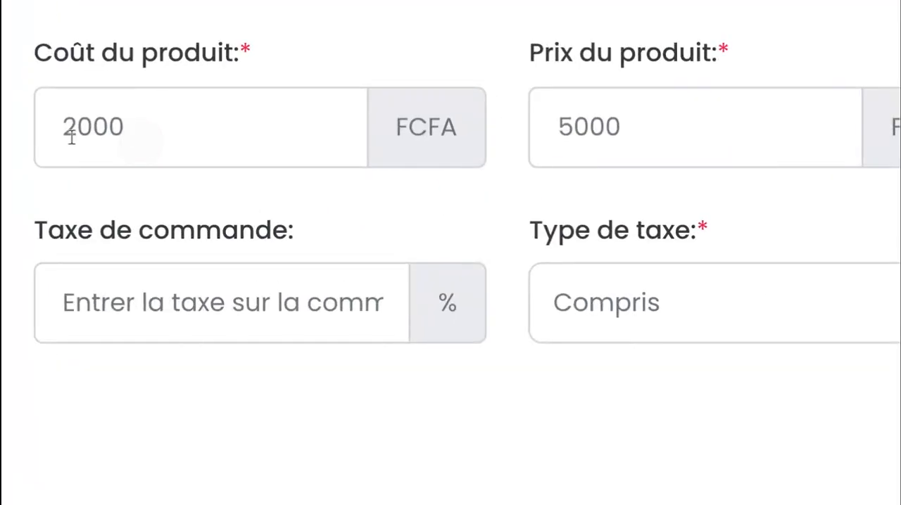
drag(146, 141, 39, 135)
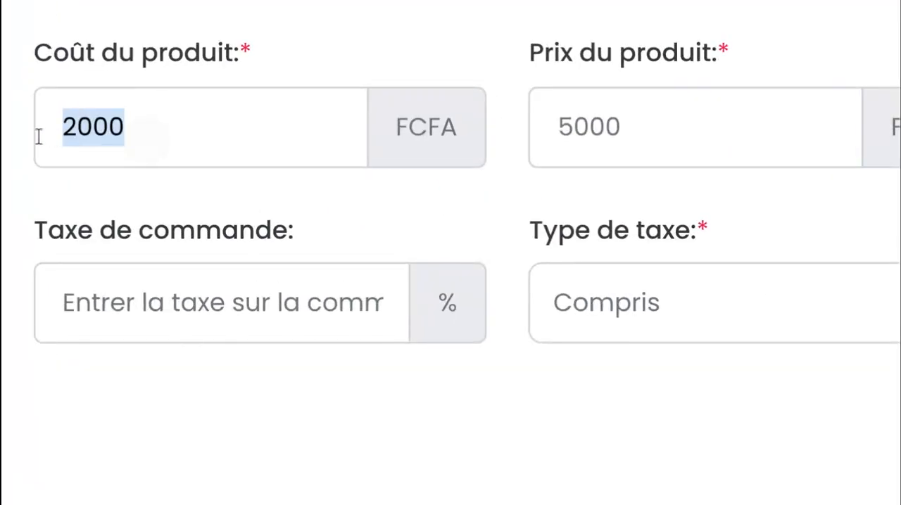
click(265, 156)
click(664, 136)
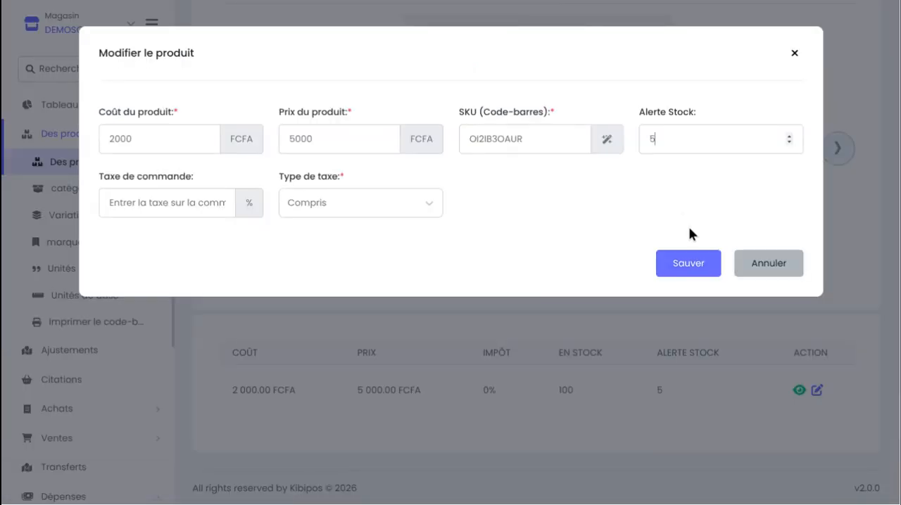
click(704, 263)
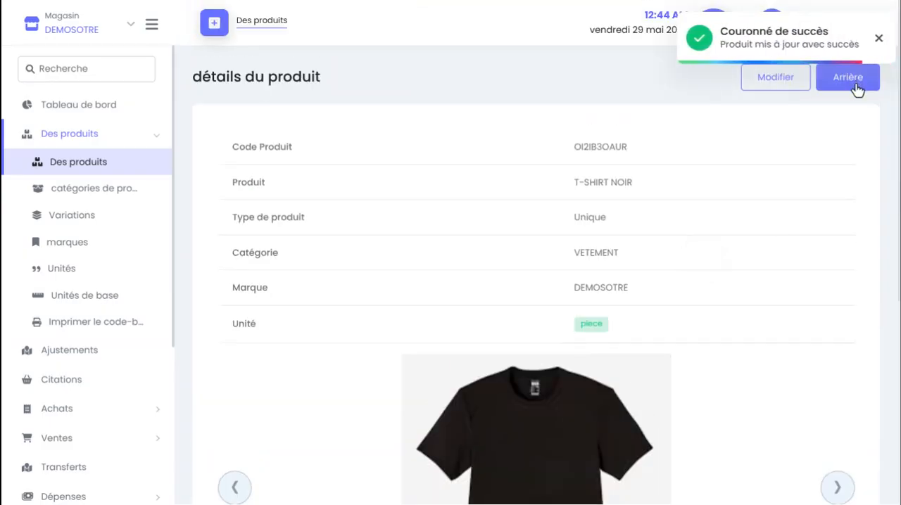
Return to the product list and check the T-SHIRT NOIR row across all its columns
click(849, 82)
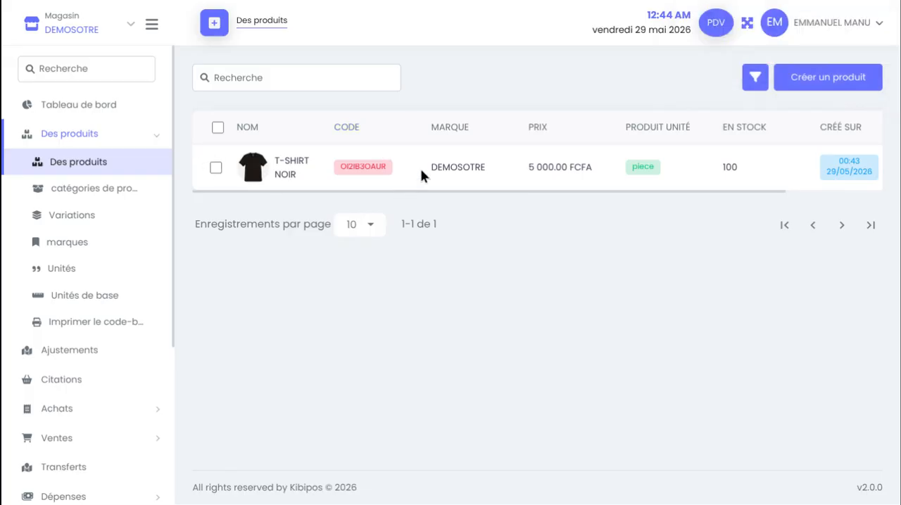
scroll(437, 174, right, 3)
scroll(547, 180, left, 3)
scroll(570, 193, right, 3)
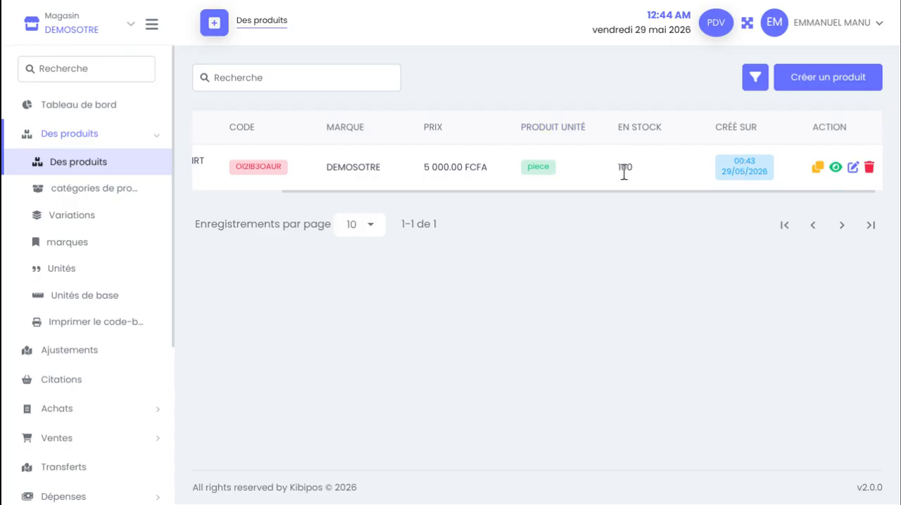
scroll(497, 169, left, 3)
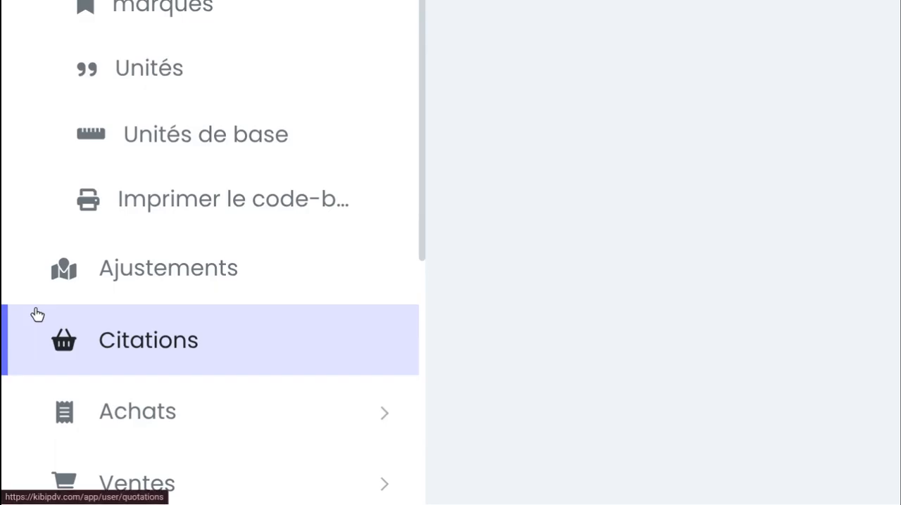
Open the Achats list and examine the purchase record's supplier, status, total, paid, due and payment status columns
scroll(33, 312, down, 5)
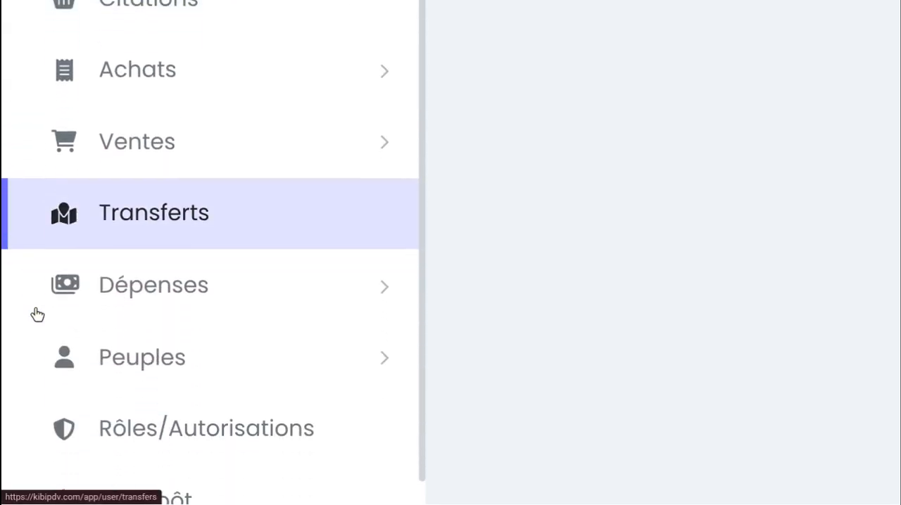
click(230, 76)
click(221, 117)
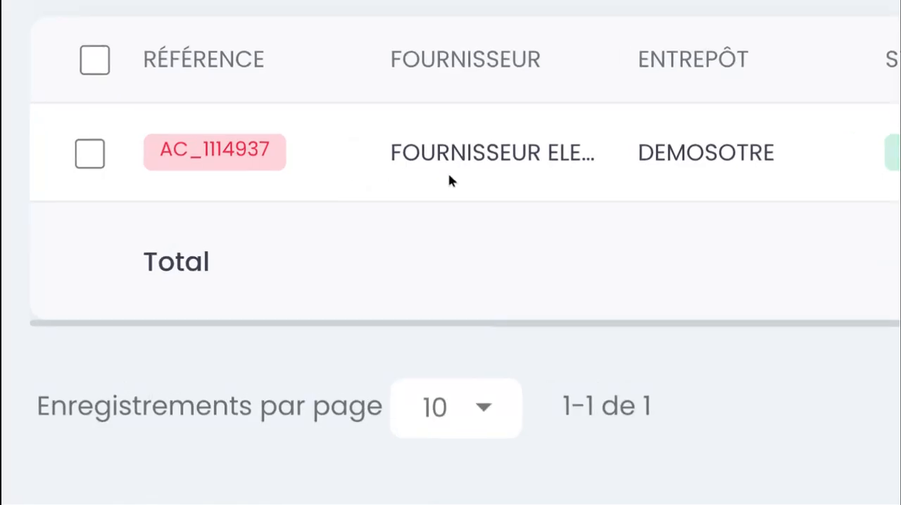
scroll(450, 181, right, 10)
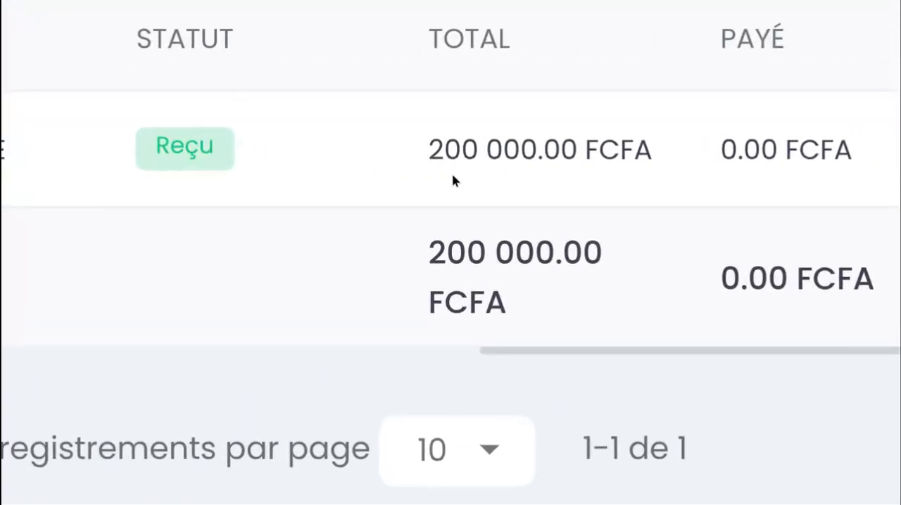
drag(419, 155, 579, 151)
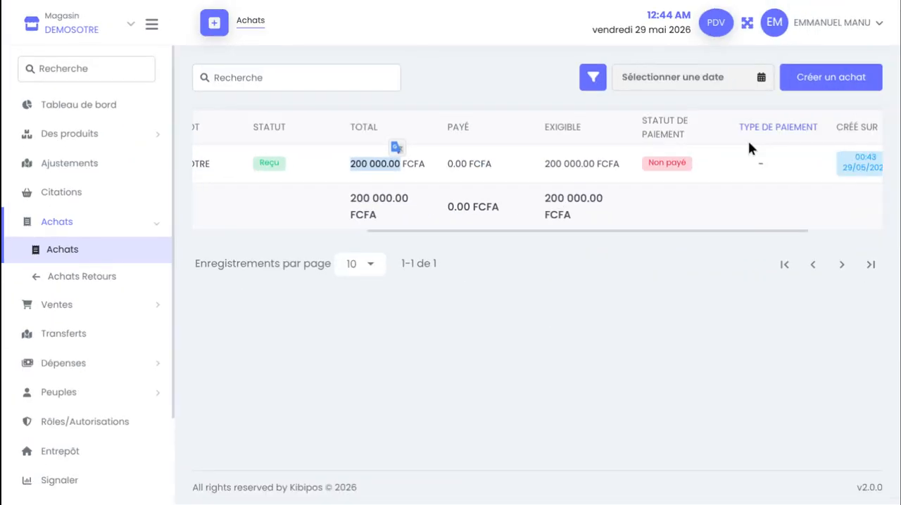
scroll(748, 141, right, 3)
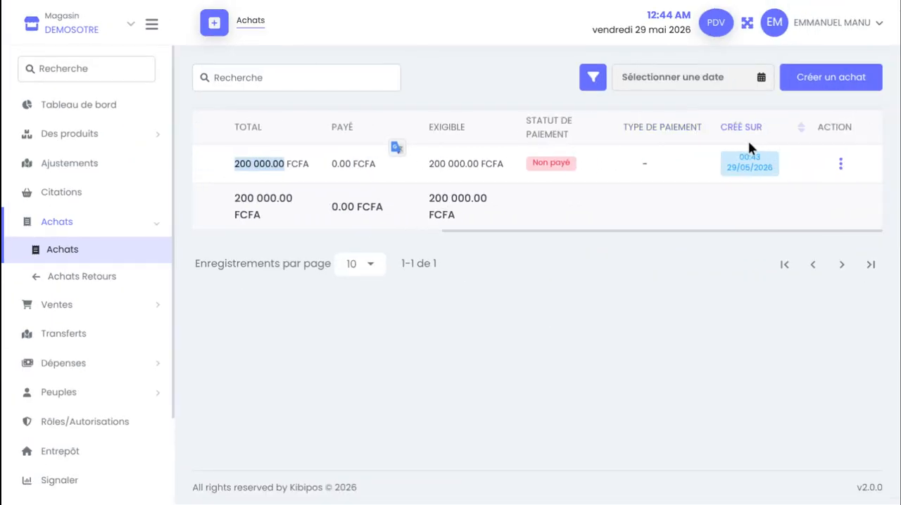
scroll(661, 192, left, 5)
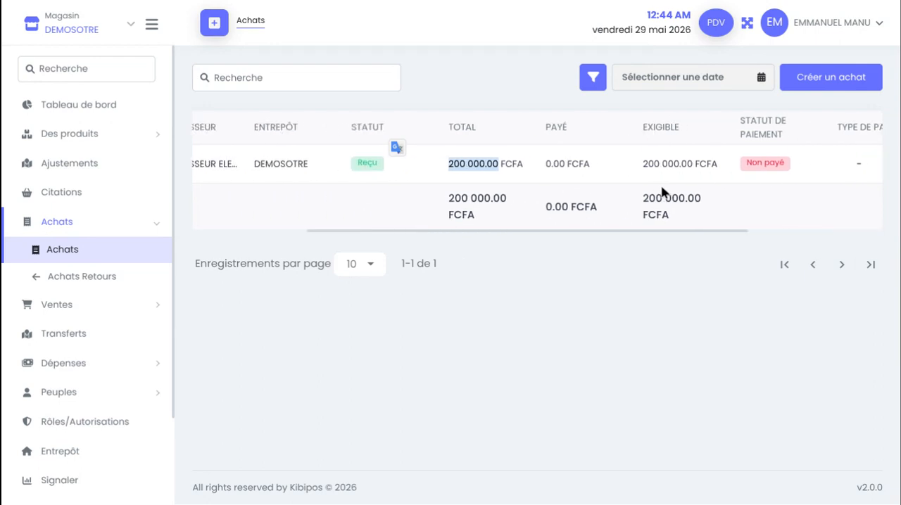
scroll(661, 192, right, 5)
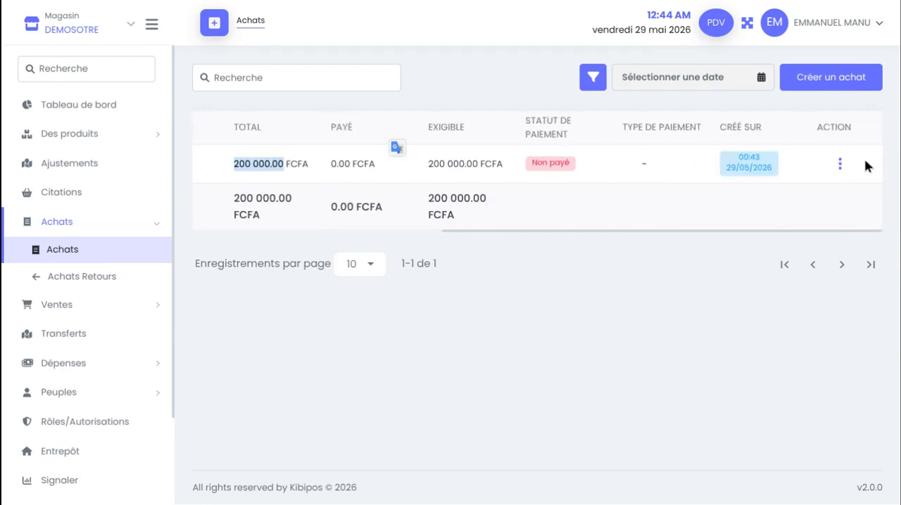
scroll(667, 164, left, 5)
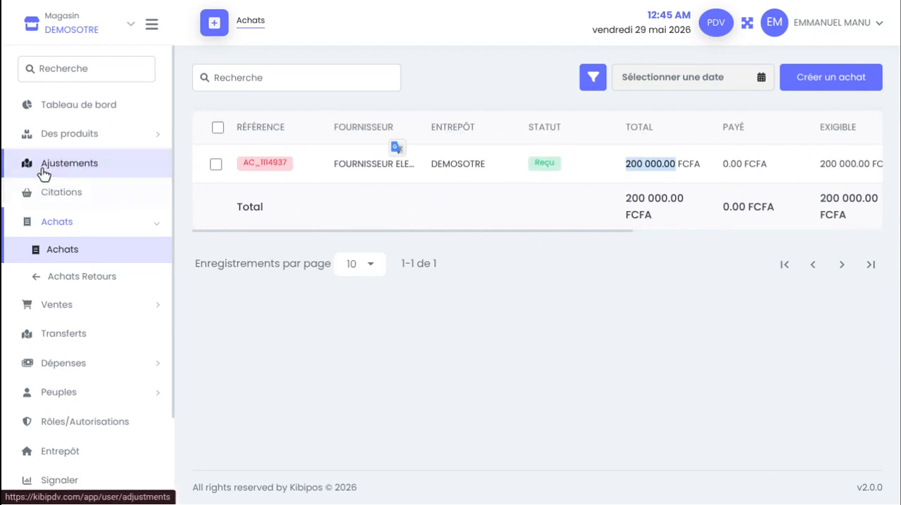
Return to the product list and open a blank form for creating another product
click(89, 132)
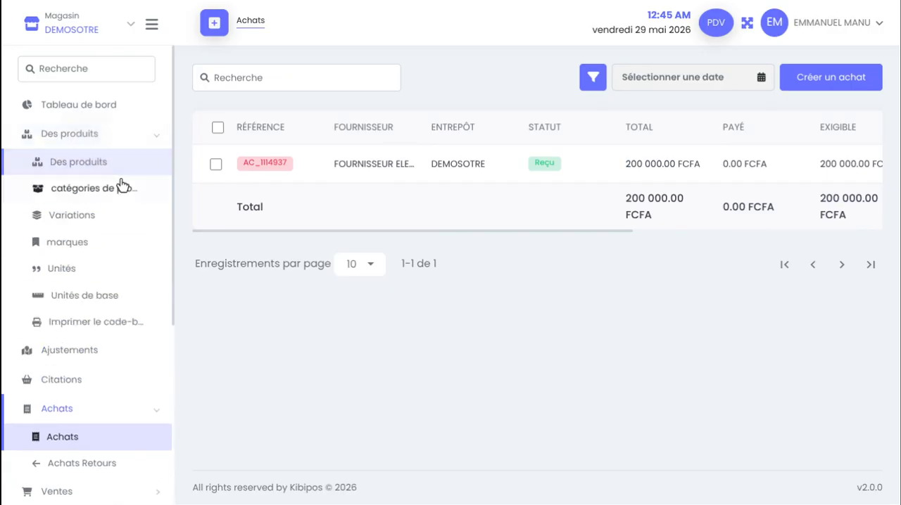
click(121, 184)
click(89, 164)
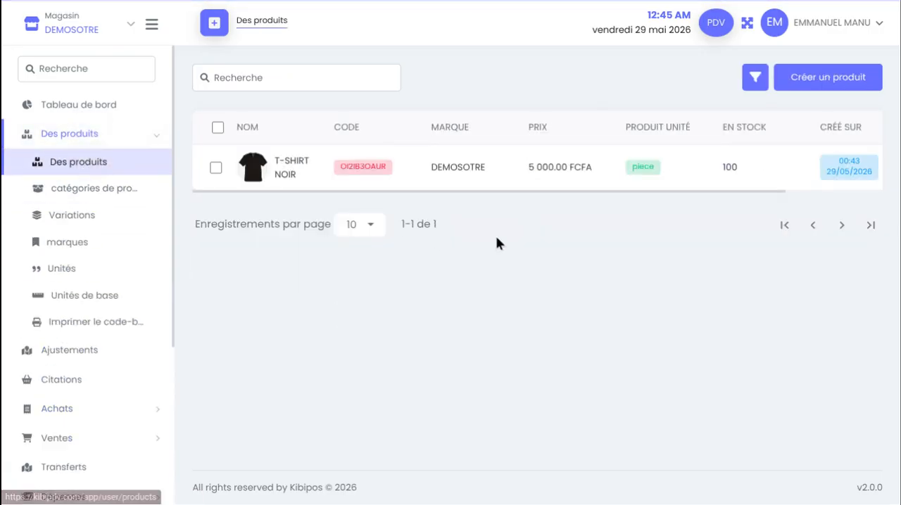
click(842, 86)
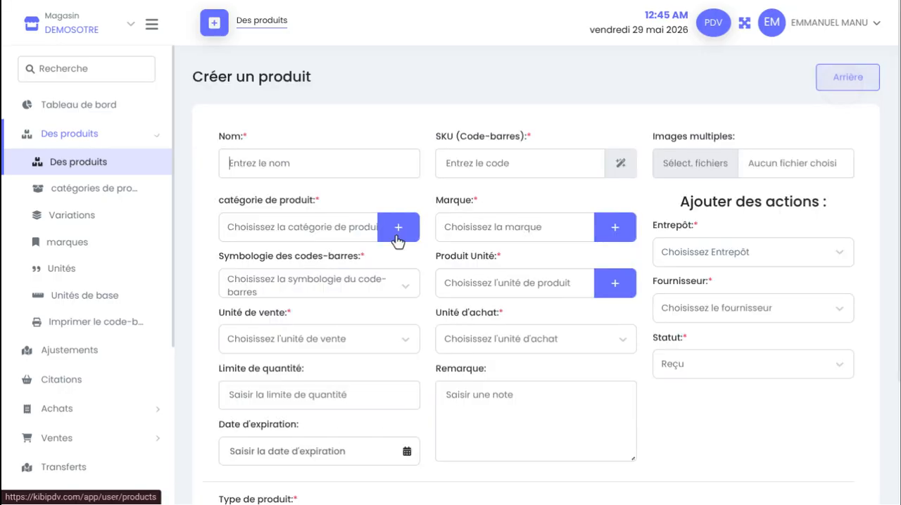
scroll(384, 242, down, 1)
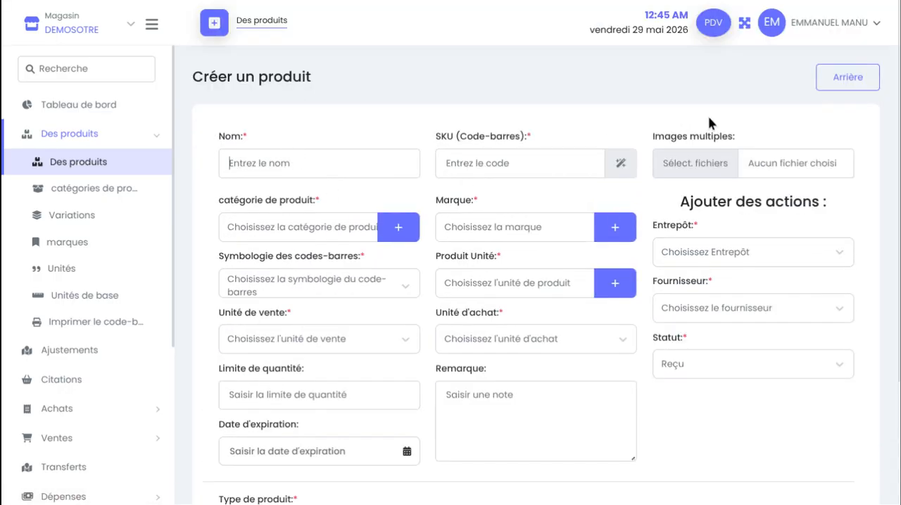
Enter TELEVISION TV 4k as the new product's name
click(341, 175)
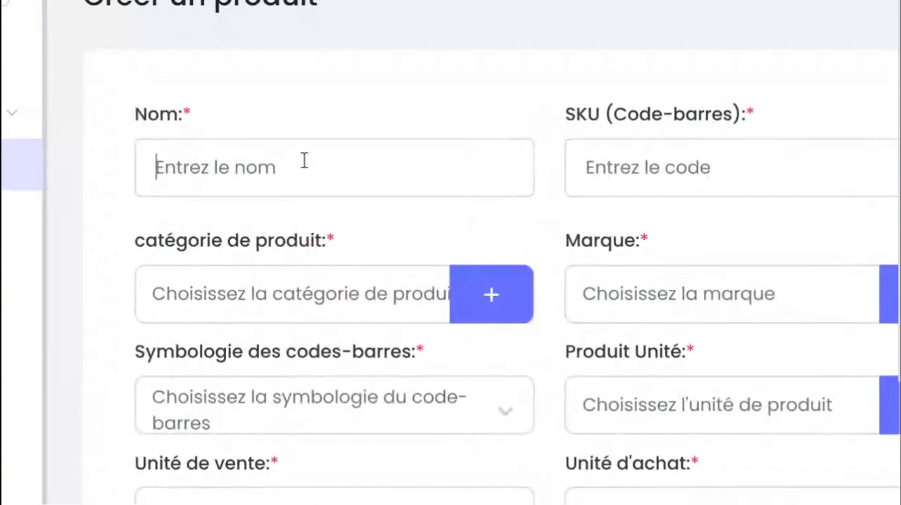
text(T)
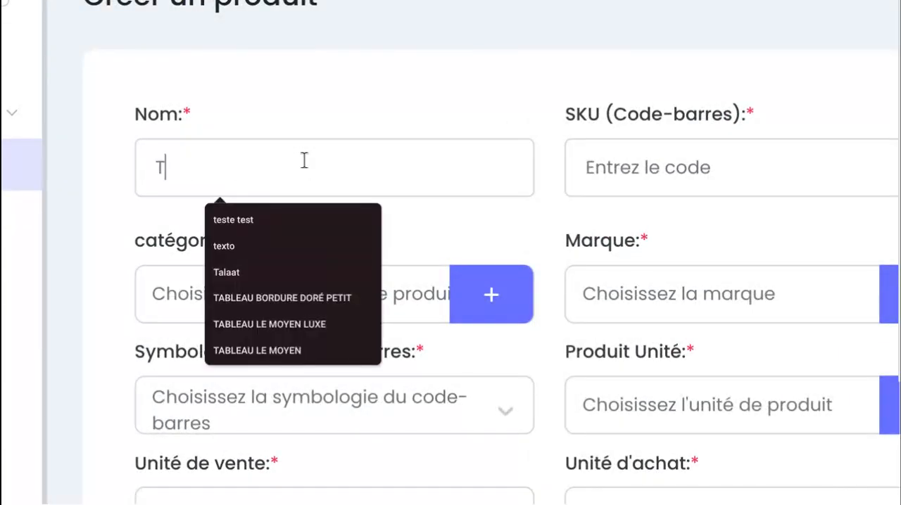
text(ELE)
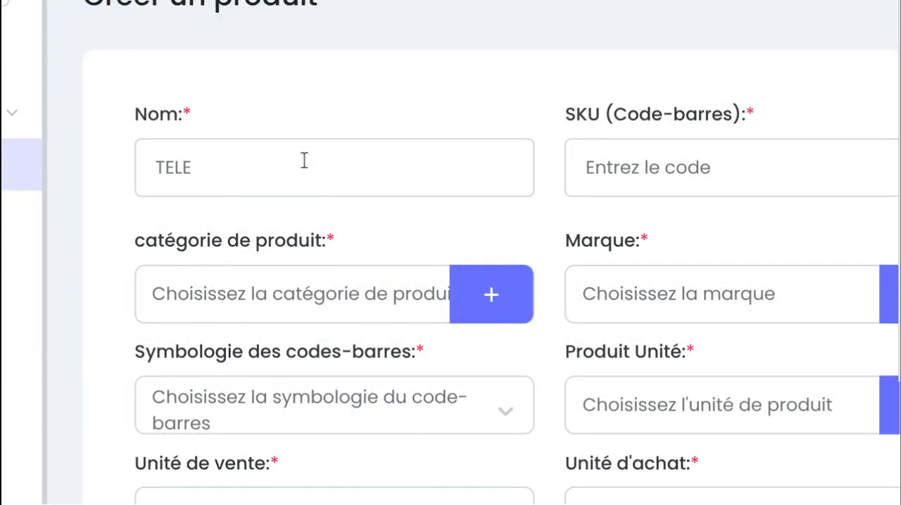
text(VISION TV)
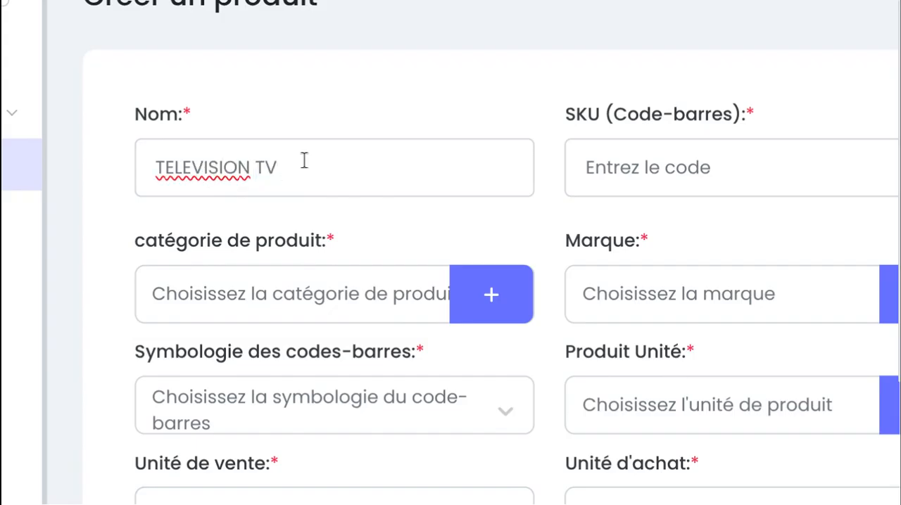
text( 4k)
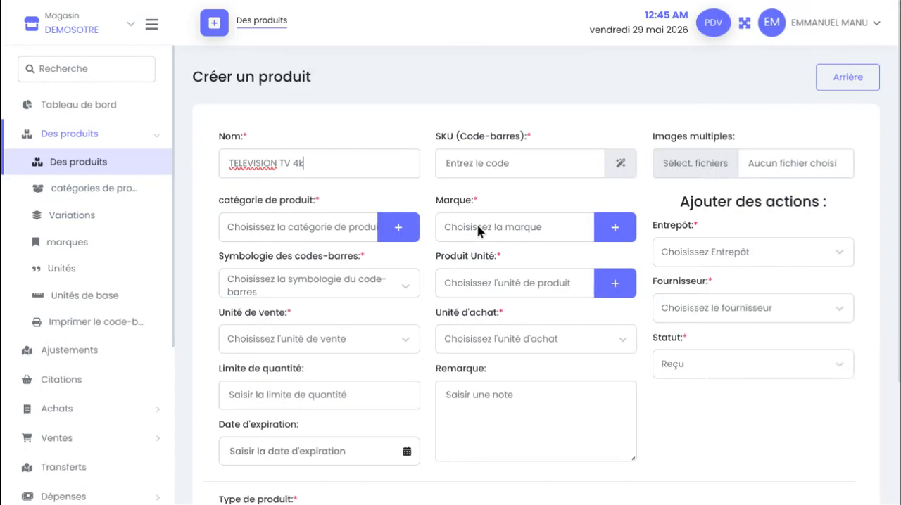
Generate the new product's barcode SKU automatically and attach tele.jpeg from the KIBISAAS folder as its image
click(620, 163)
click(679, 171)
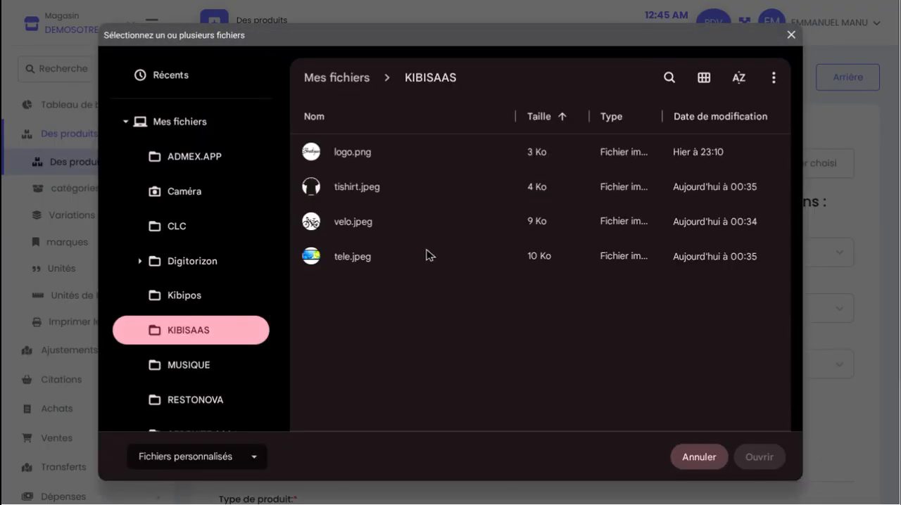
click(429, 260)
click(754, 453)
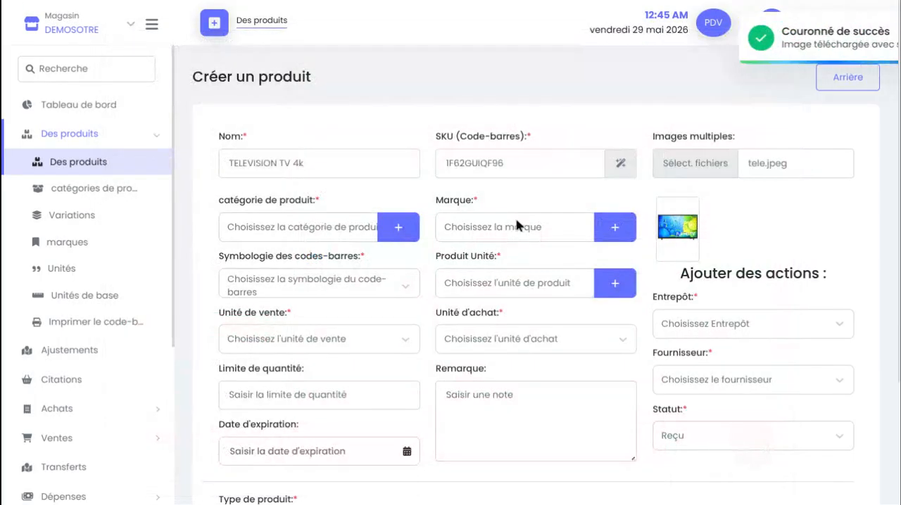
Set the television's product category to ELECTROMENAGER and its brand to TCL
scroll(517, 226, down, 2)
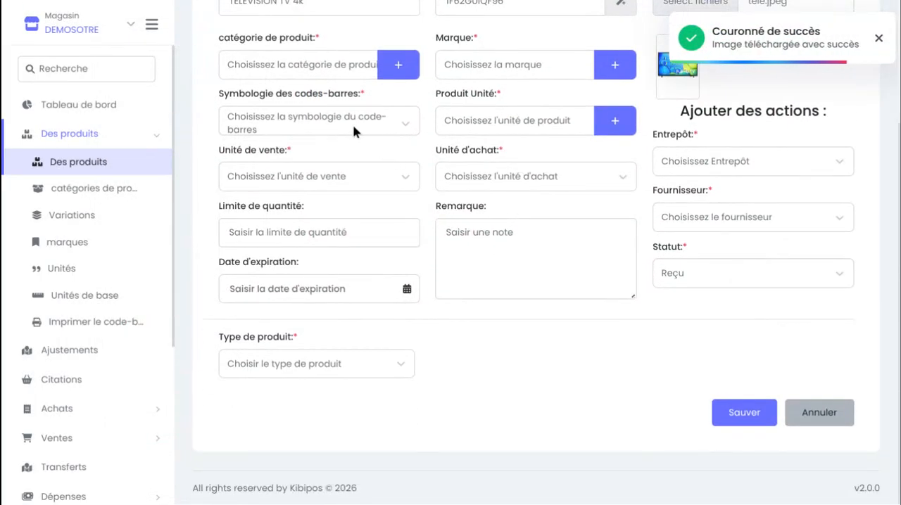
click(313, 64)
click(252, 106)
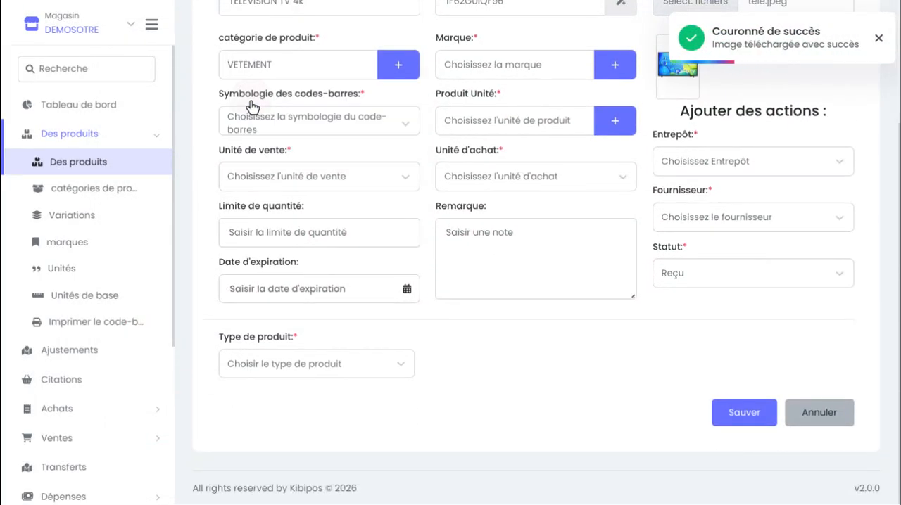
click(281, 73)
click(279, 121)
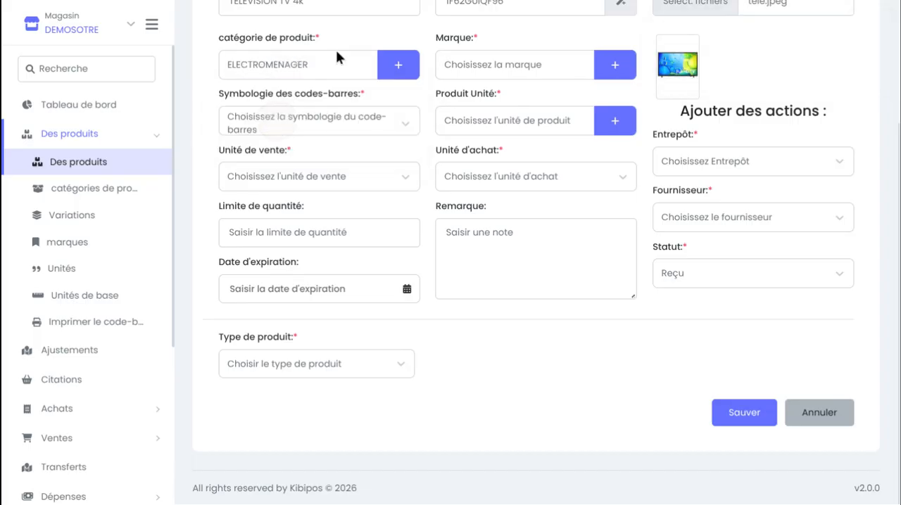
click(525, 74)
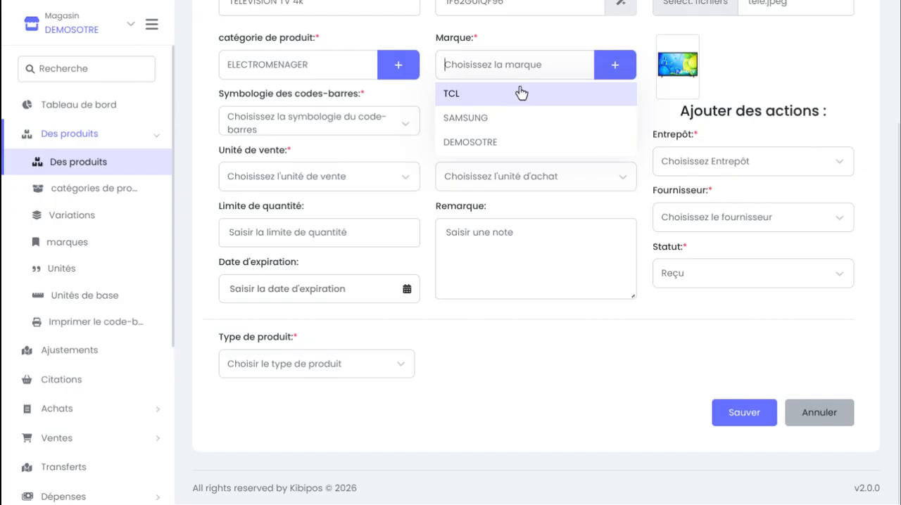
click(528, 95)
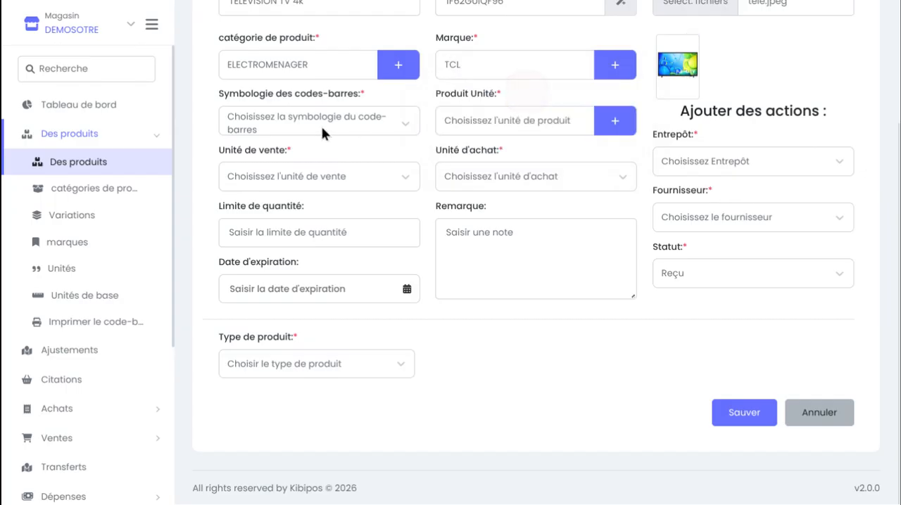
Set the barcode symbology to Code 128 and the product unit to piece
click(321, 126)
click(272, 153)
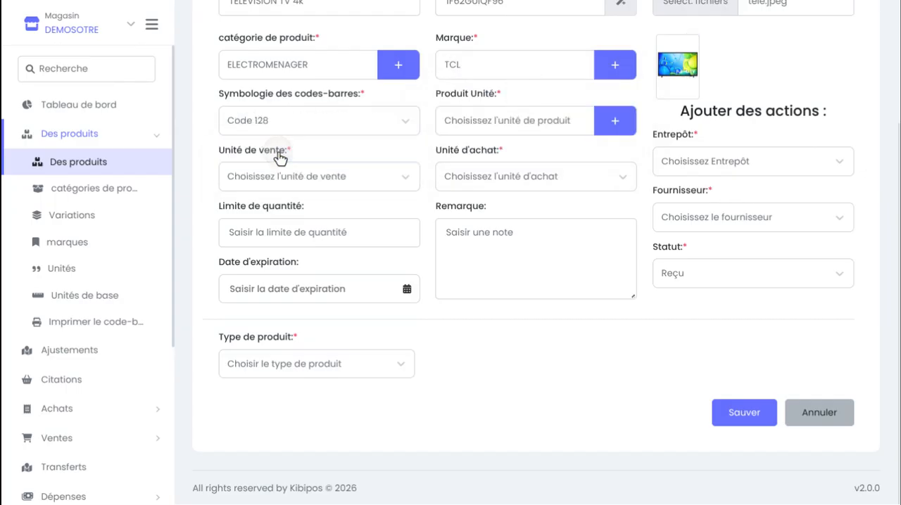
click(497, 120)
click(518, 154)
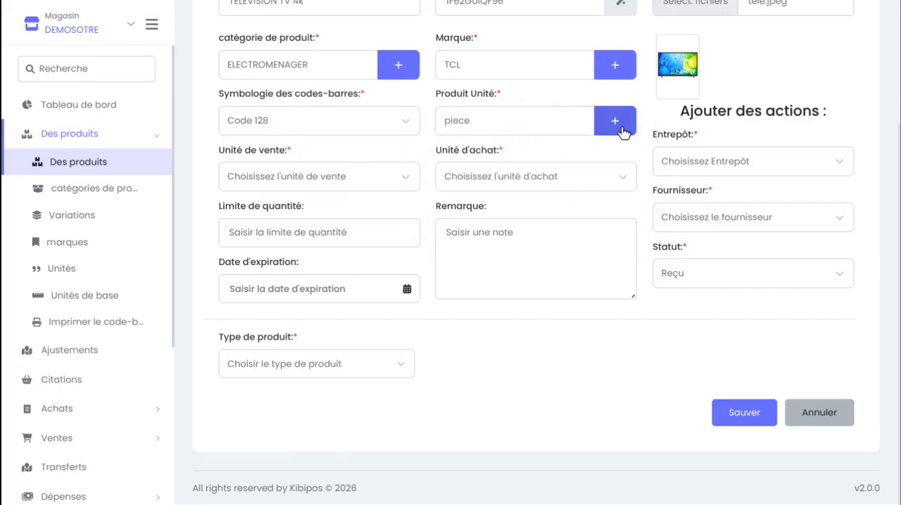
Assign the television to the DEMOSOTRE warehouse and choose the FOURNISSEUR ELECTRONIQUE supplier
click(709, 171)
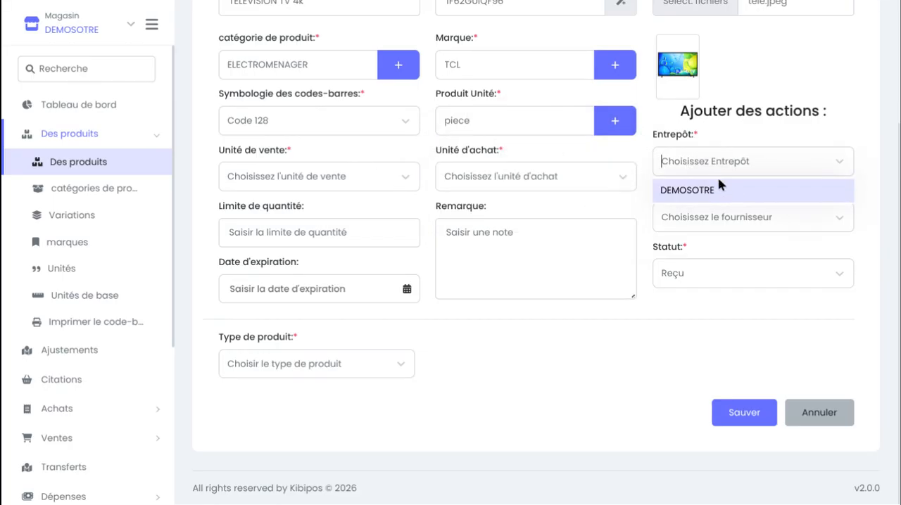
click(725, 190)
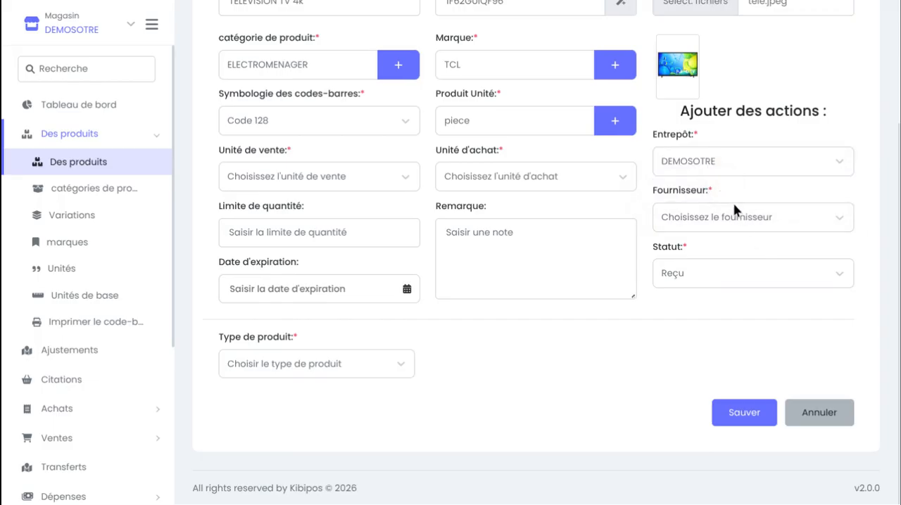
click(734, 211)
click(749, 246)
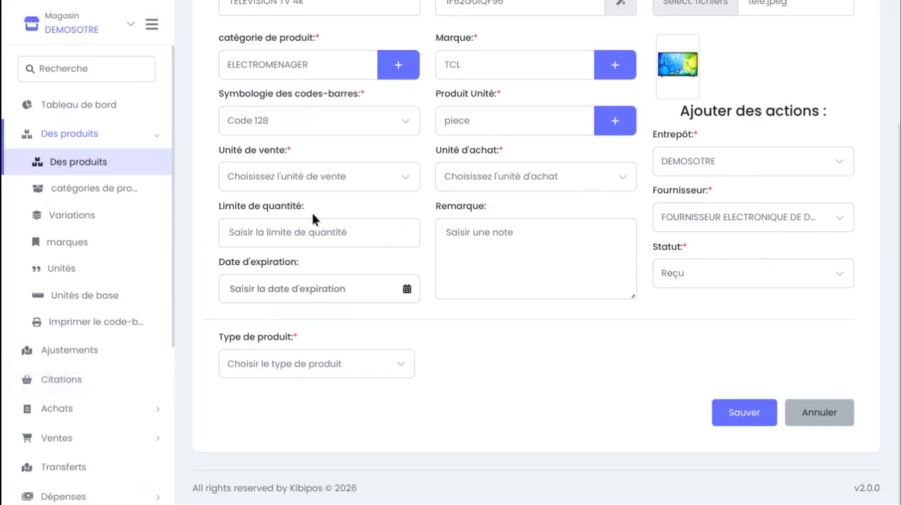
Set both the sale unit and the purchase unit to Piece
click(282, 188)
click(268, 209)
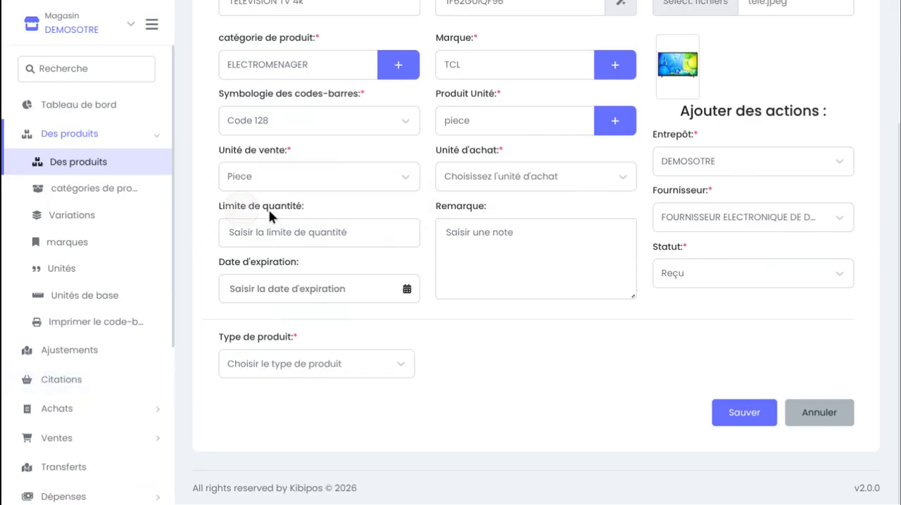
click(514, 181)
click(526, 207)
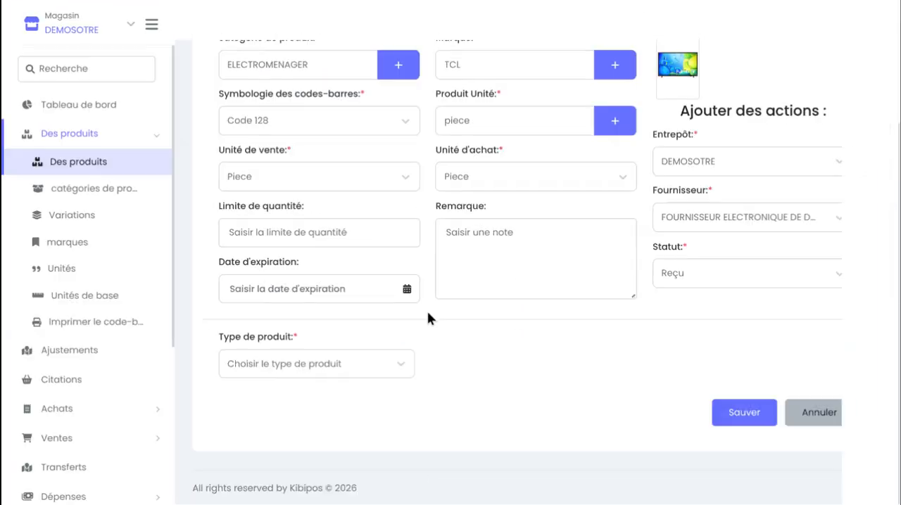
Set the television's product type to Unique
click(310, 373)
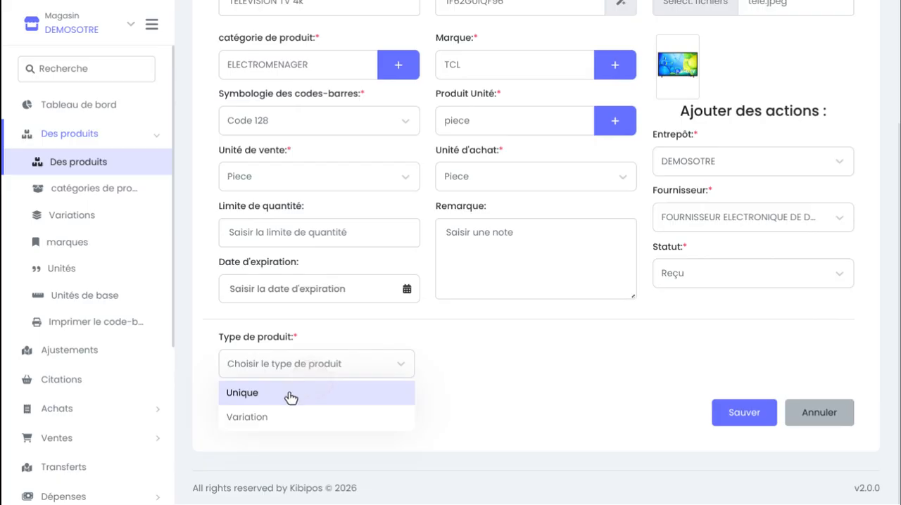
click(284, 399)
scroll(280, 402, down, 2)
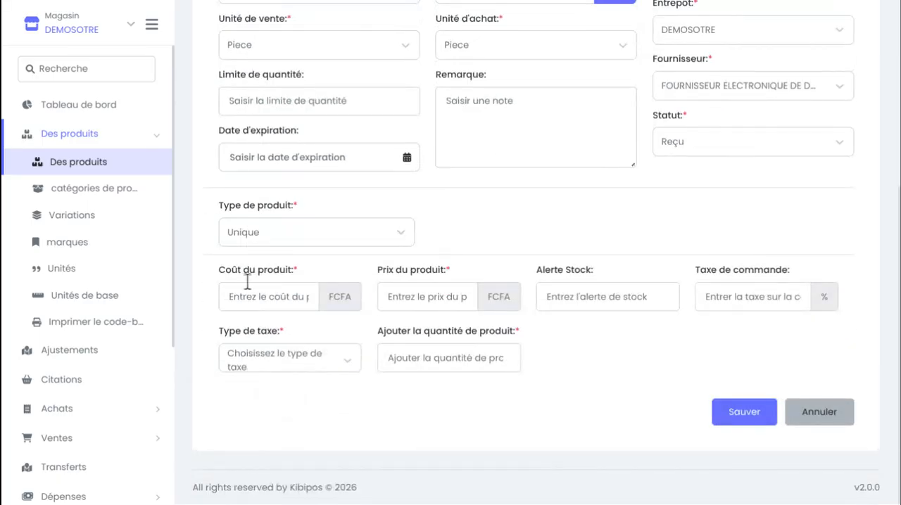
Enter a product cost of 100000 FCFA and a product price of 400000 FCFA
click(271, 301)
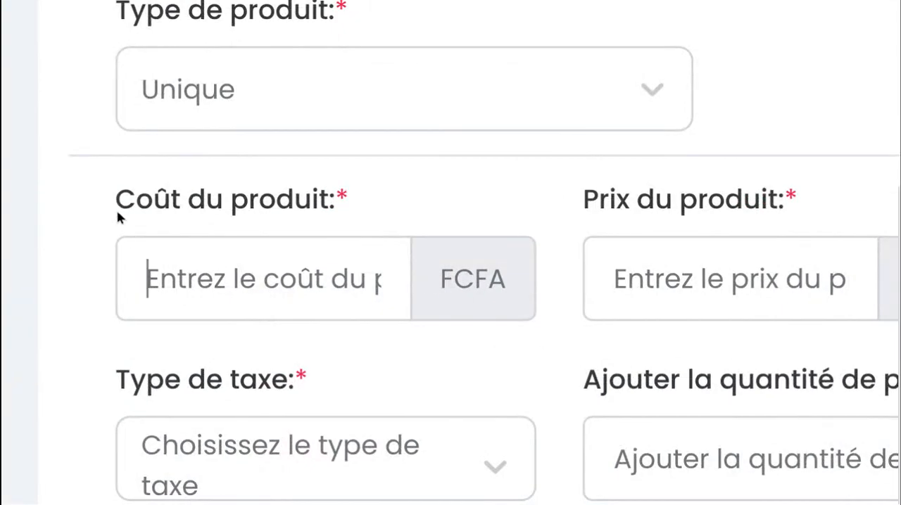
drag(117, 219, 359, 245)
click(327, 281)
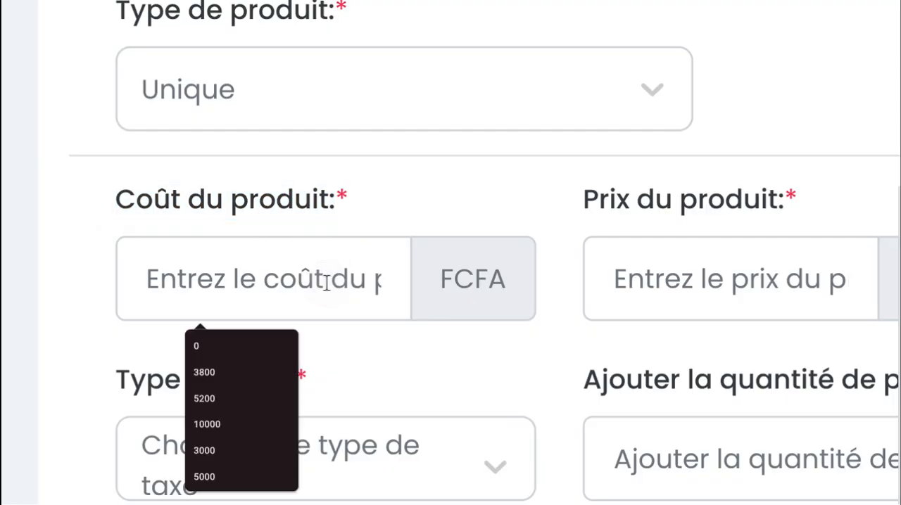
text(100000)
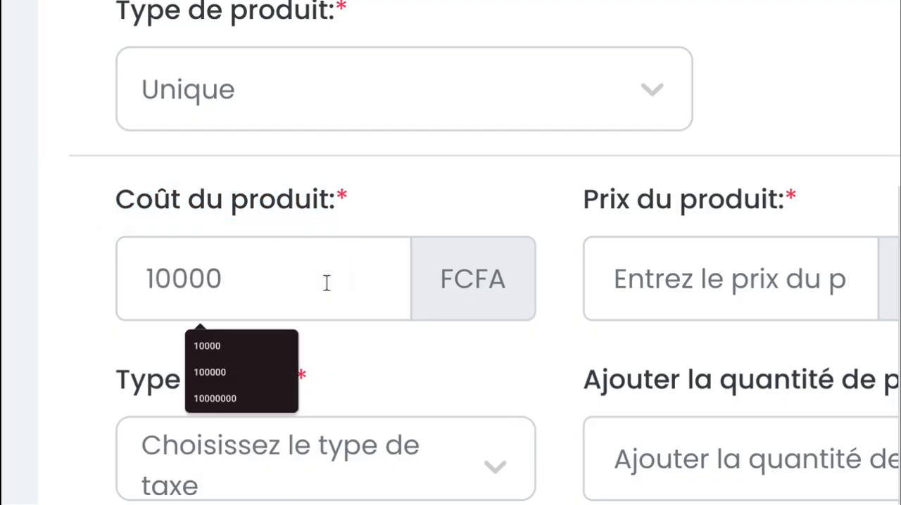
click(636, 284)
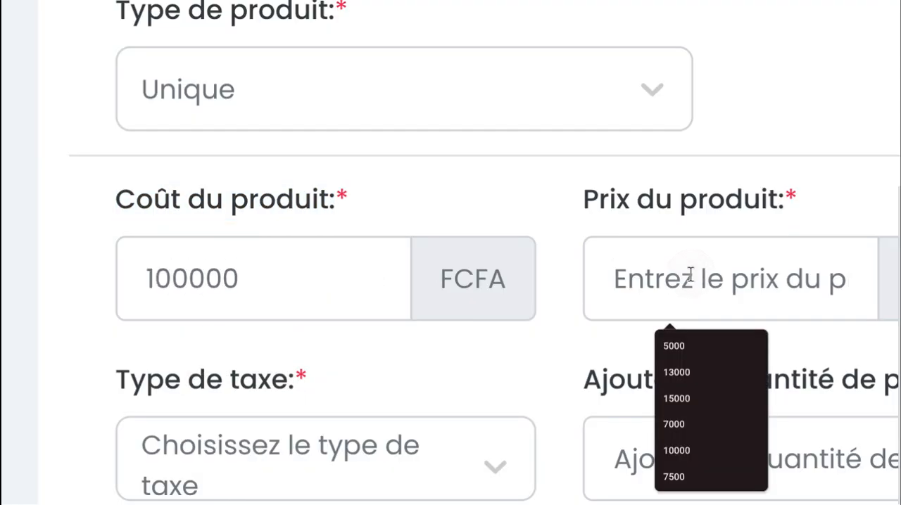
text(40000)
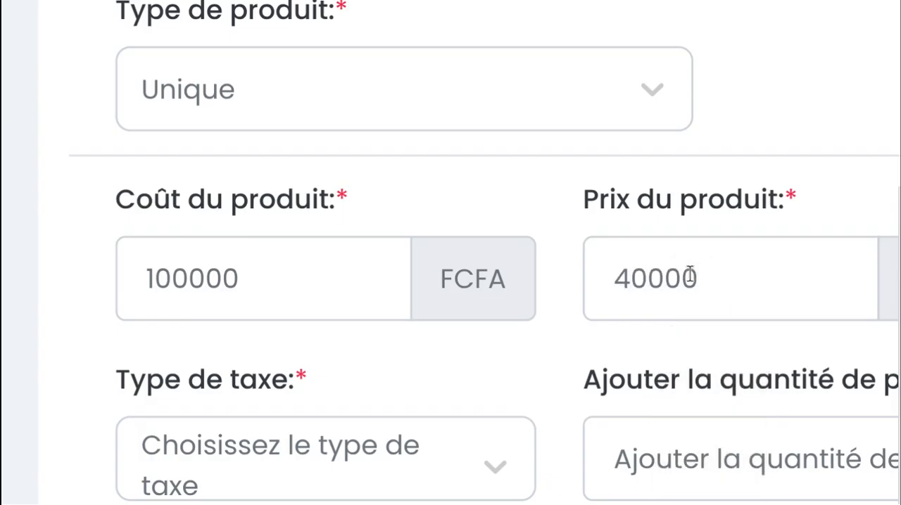
text(0)
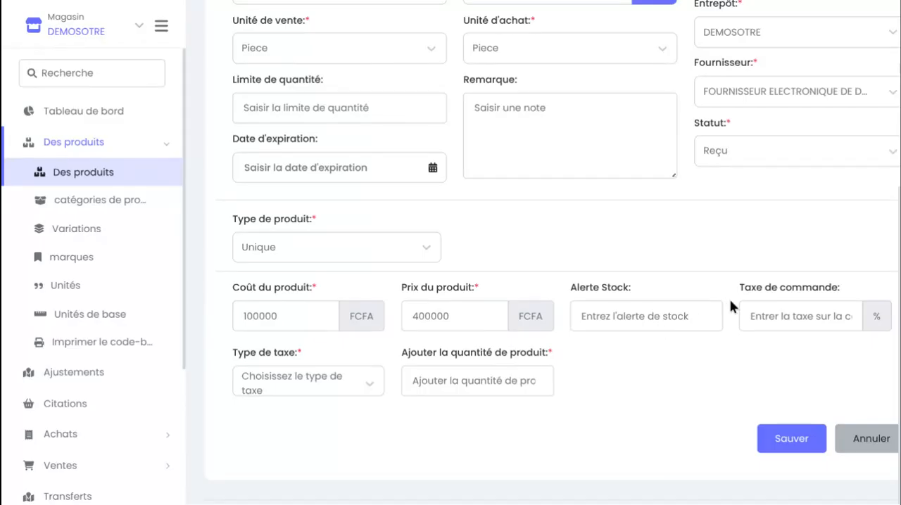
Set the stock alert to 5 and the tax type to Compris
click(651, 320)
text(4)
key(BackSpace)
text(5)
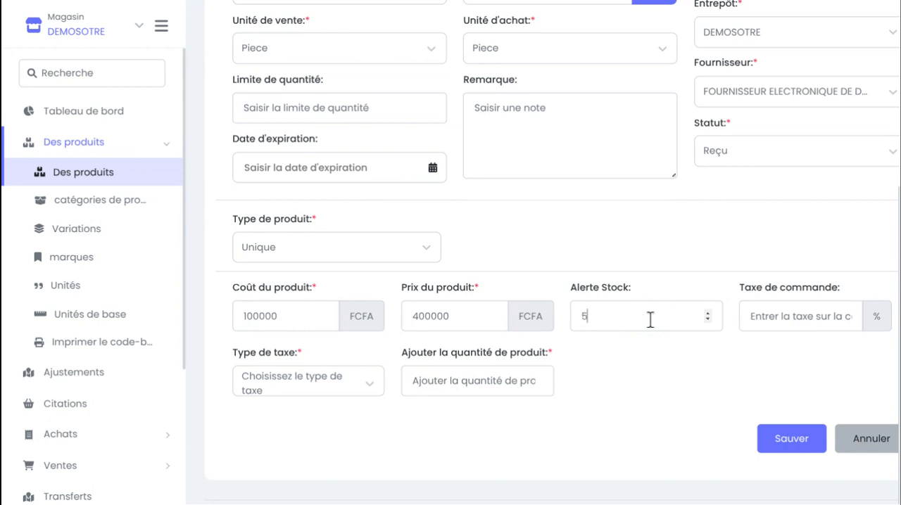
click(645, 381)
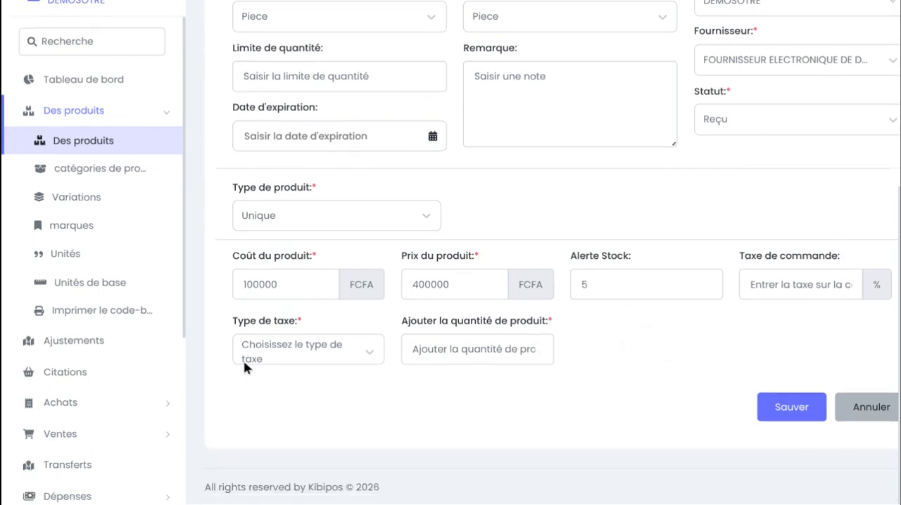
click(247, 359)
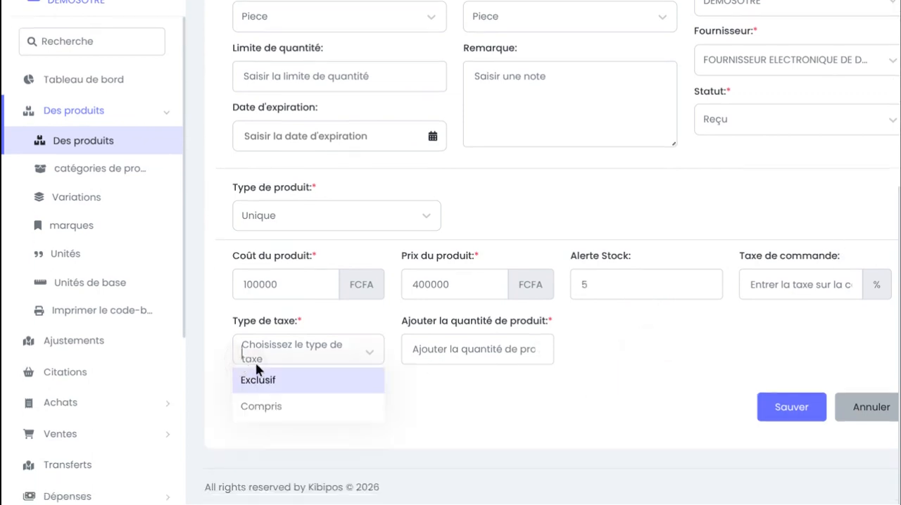
click(282, 411)
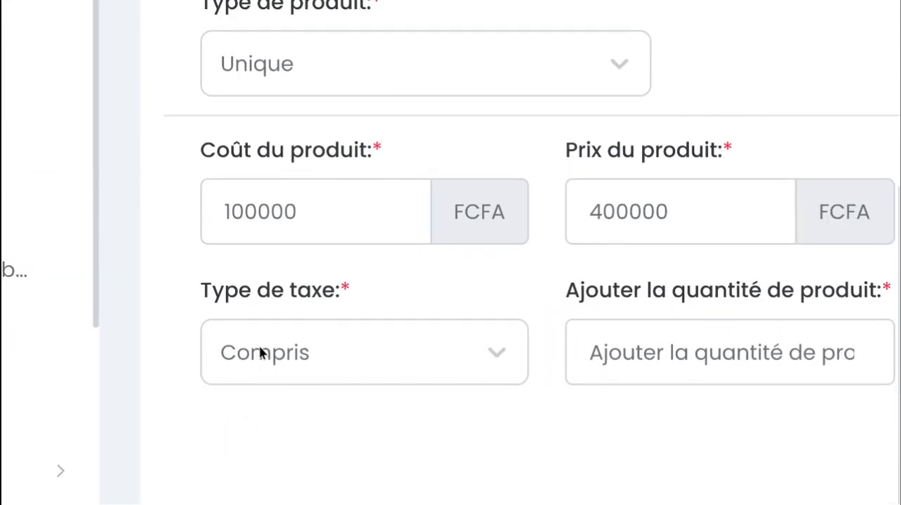
Enter 1000 as the product quantity to add and save the television product
click(614, 358)
text(10000)
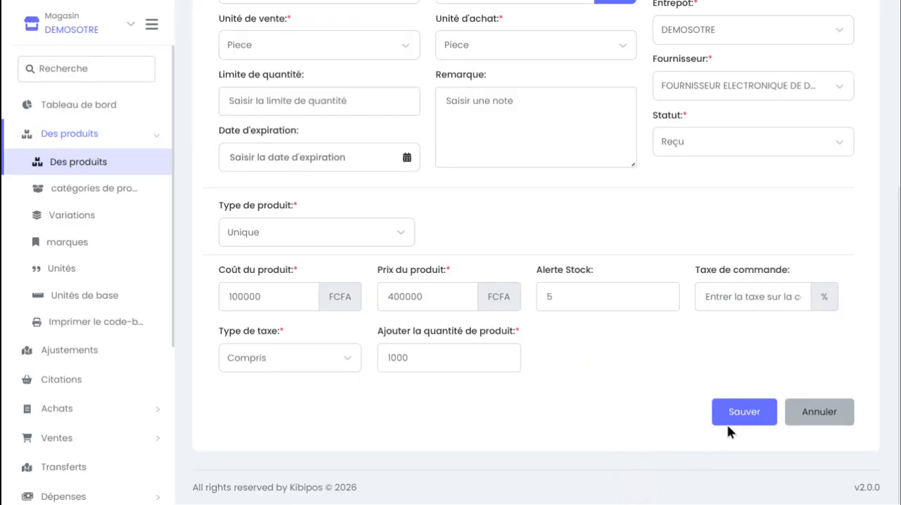
click(735, 415)
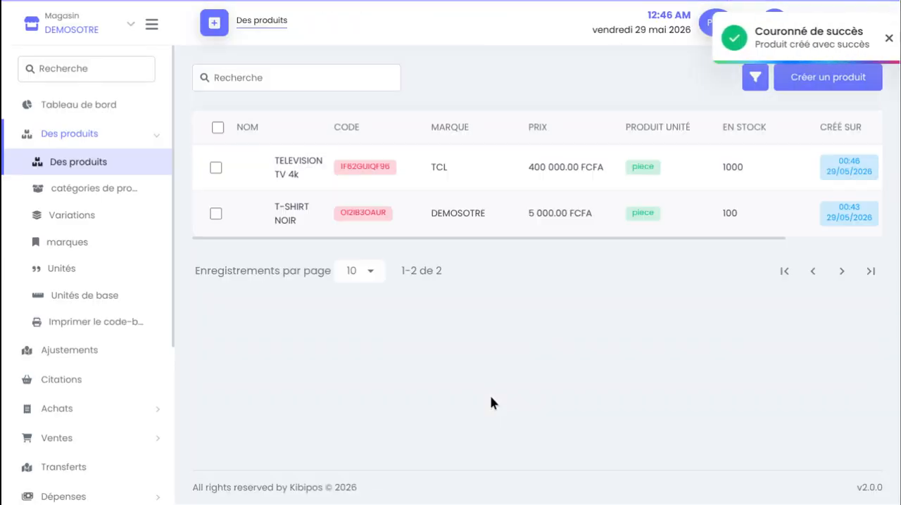
Examine the TELEVISION TV 4k row in the product list, including its price, stock, creation date and action columns
scroll(458, 177, right, 3)
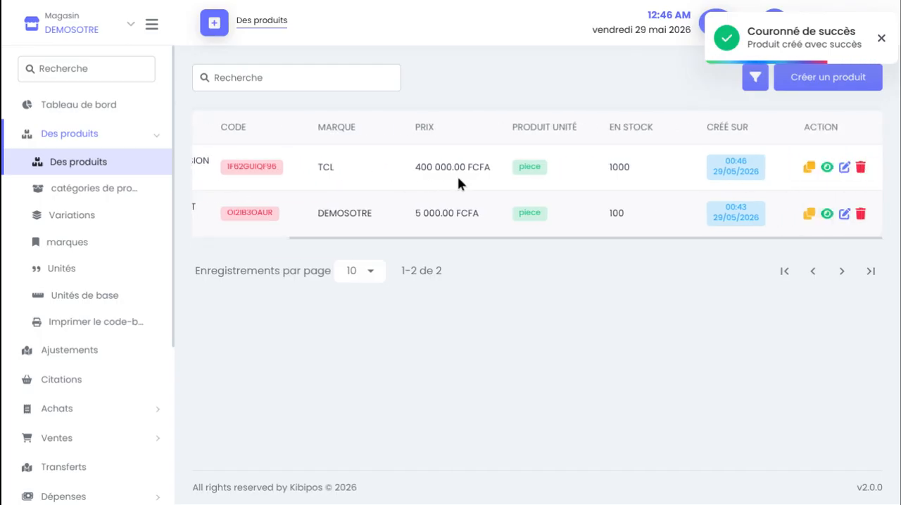
scroll(578, 195, left, 3)
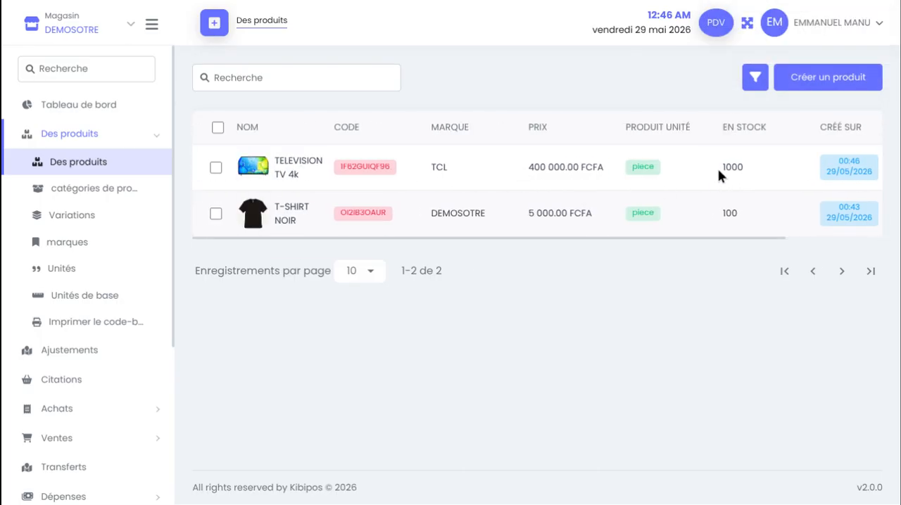
drag(718, 170, 798, 176)
scroll(456, 167, right, 3)
scroll(456, 167, left, 3)
scroll(443, 212, right, 3)
scroll(443, 213, left, 3)
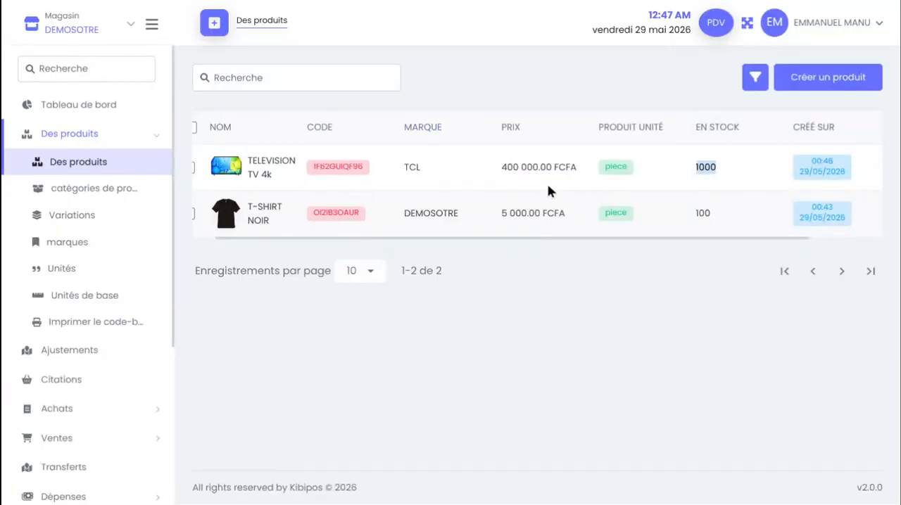
scroll(549, 190, left, 2)
scroll(681, 153, right, 2)
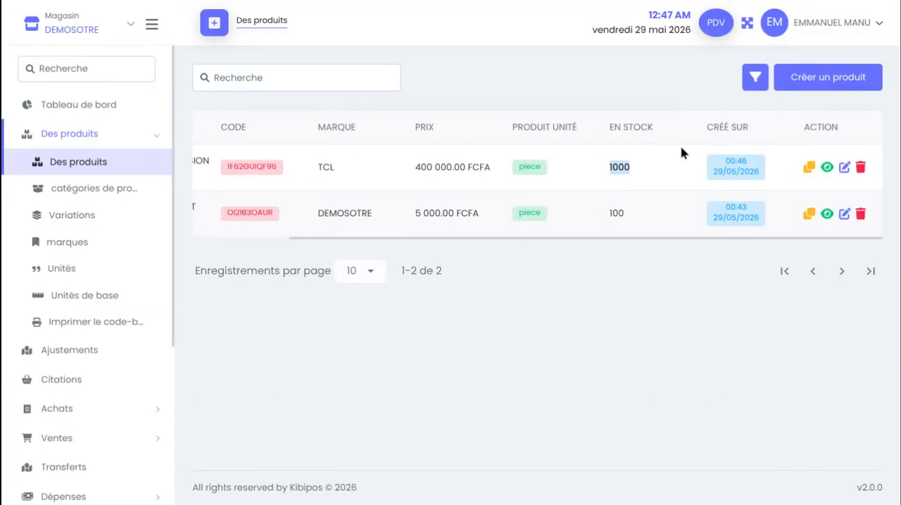
Open a duplicate of the TELEVISION TV 4k product and review the prefilled fields of its creation form
click(810, 168)
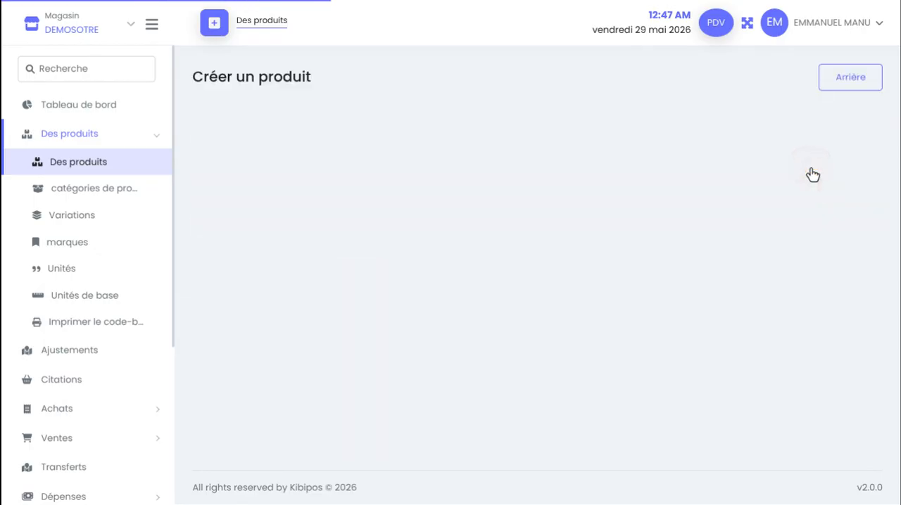
scroll(708, 167, down, 1)
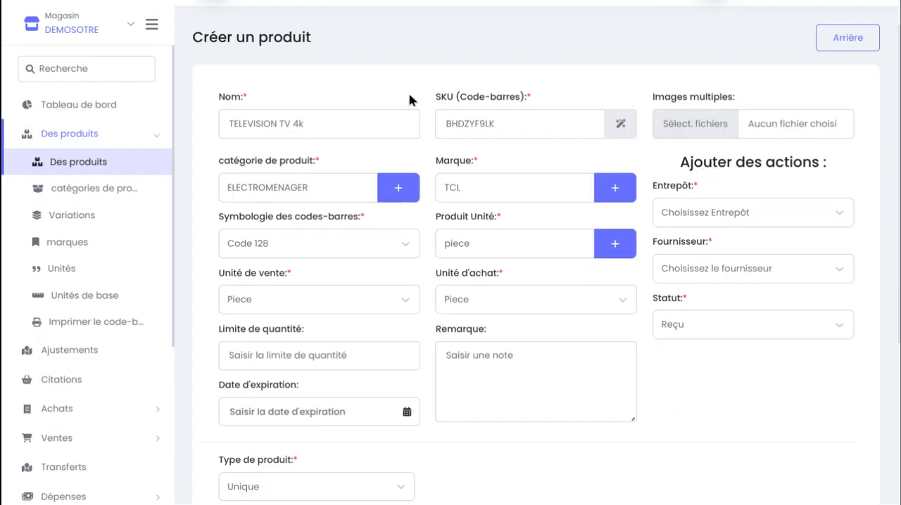
scroll(345, 104, down, 4)
scroll(413, 362, up, 4)
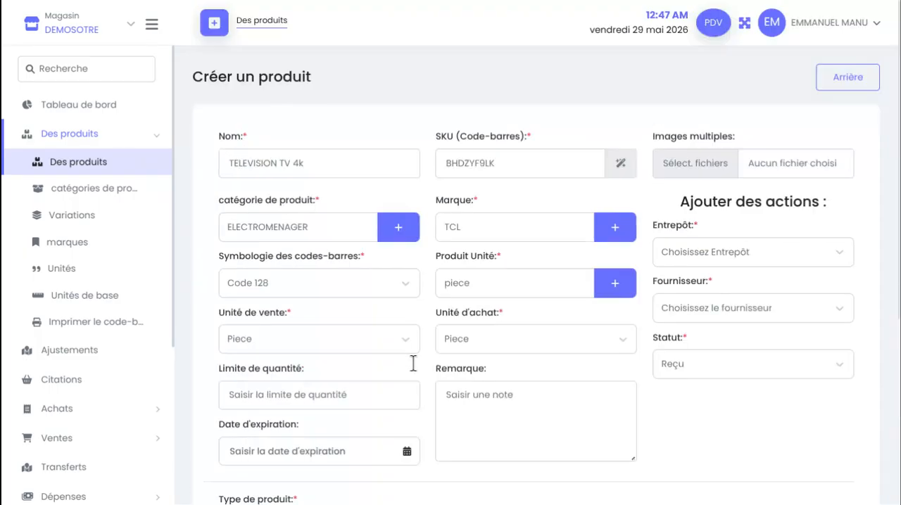
Replace the duplicated product's name with VELO
scroll(460, 155, down, 1)
scroll(459, 162, up, 1)
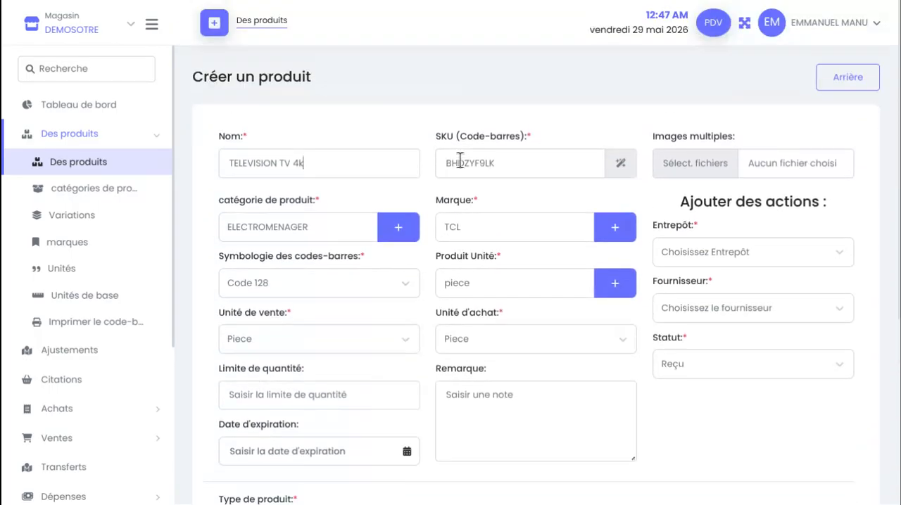
click(499, 174)
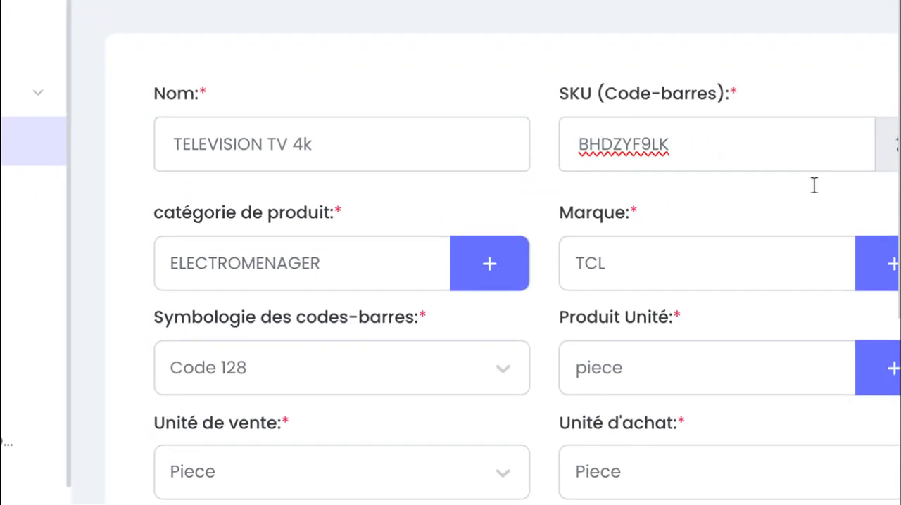
click(329, 127)
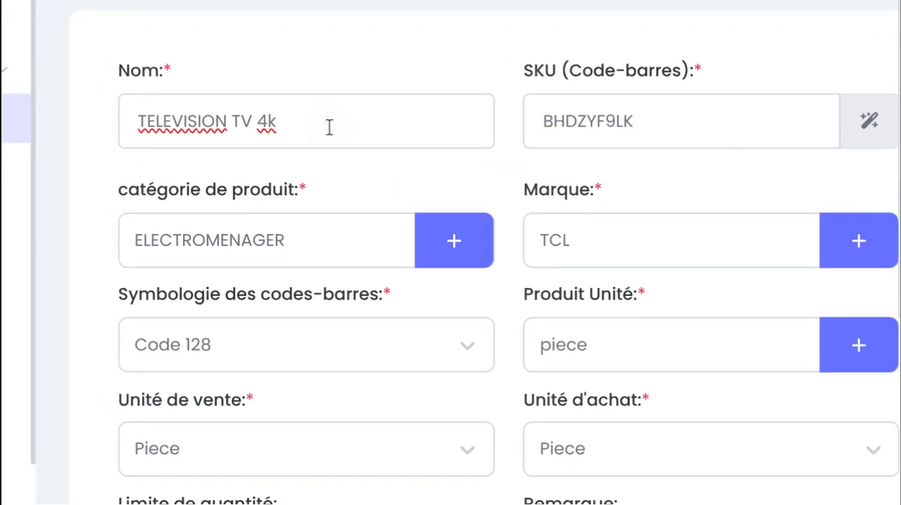
key(BackSpace)
key(BackSpace)
key(BackSpace)
key(BackSpace)
key(BackSpace)
key(BackSpace)
key(BackSpace)
key(BackSpace)
key(BackSpace)
key(BackSpace)
key(BackSpace)
key(BackSpace)
key(BackSpace)
key(BackSpace)
key(BackSpace)
key(BackSpace)
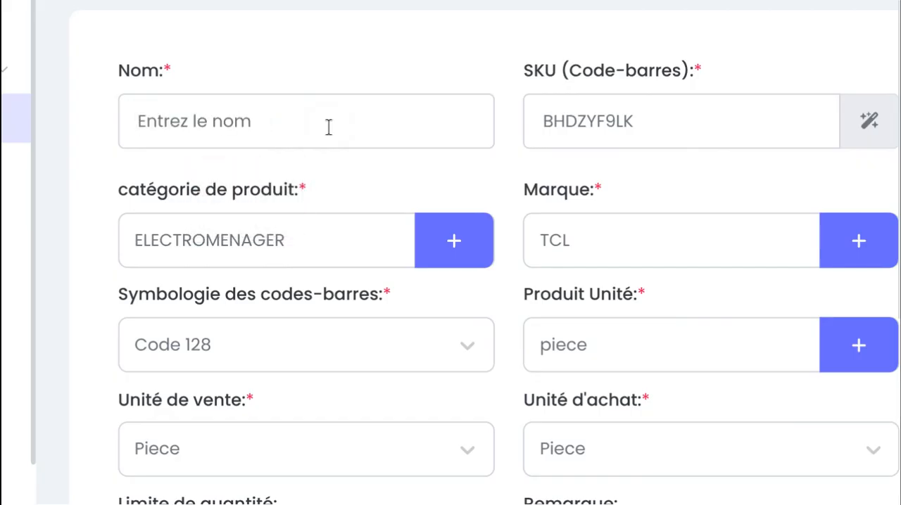
text(VEL)
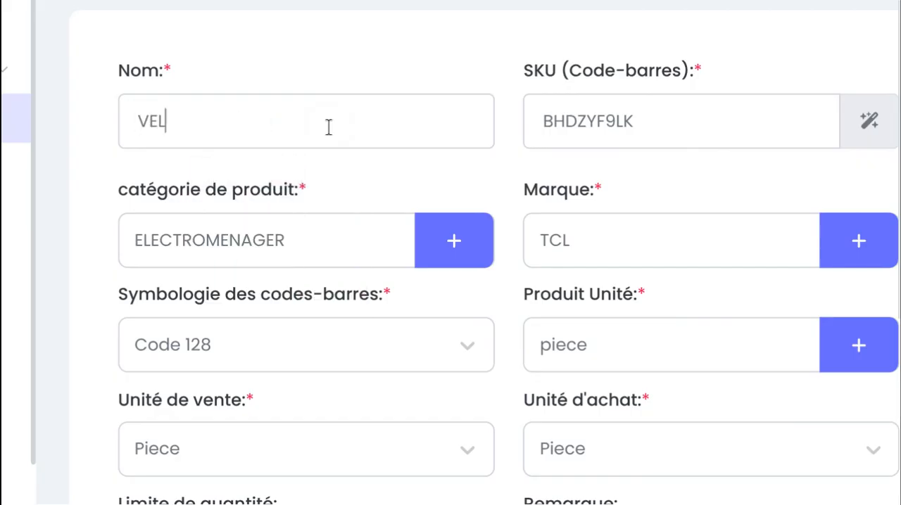
text(O)
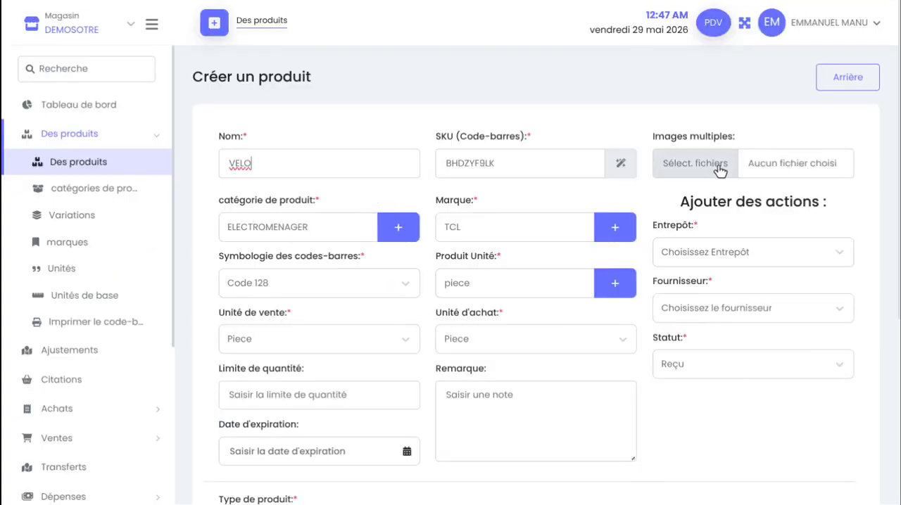
Attach the image velo.jpeg from the KIBISAAS folder to the VELO product
click(762, 171)
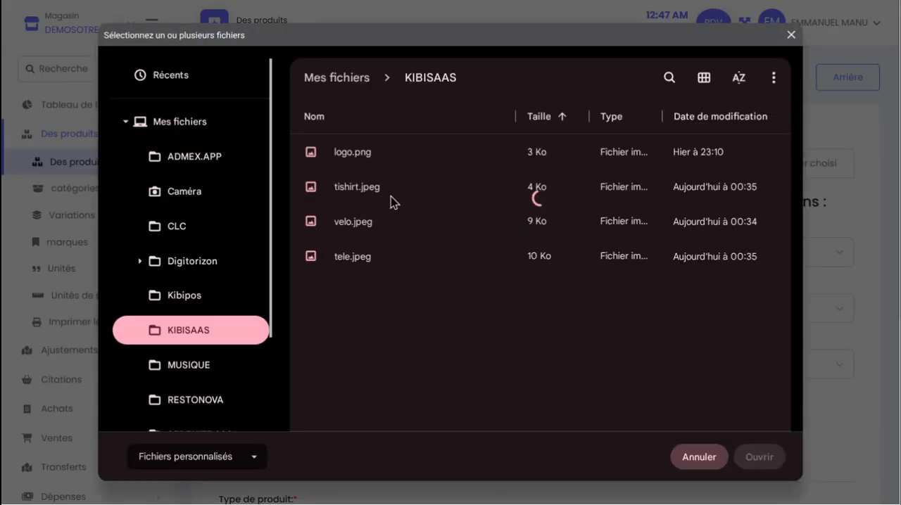
click(398, 222)
click(749, 459)
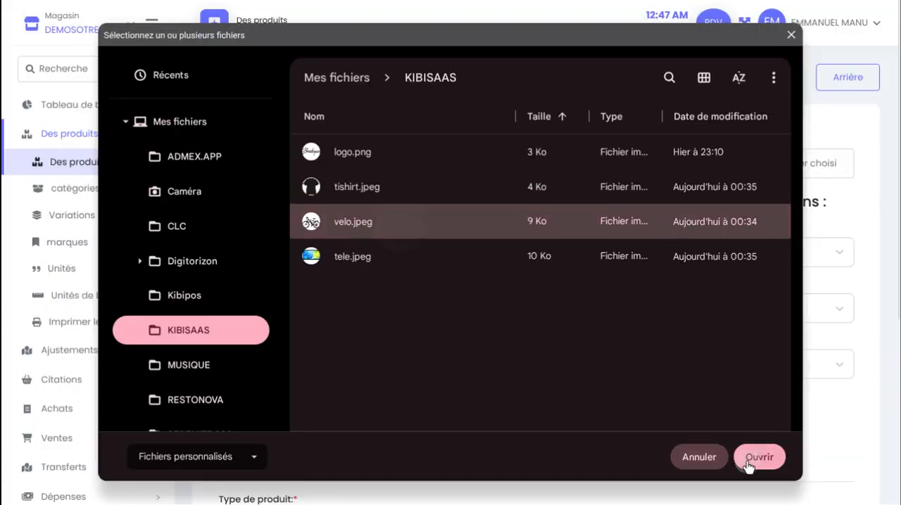
Set the VELO product's warehouse to DEMOSOTRE and its supplier to FOURNISSEUR ELECTRONIQUE DE DUBAI
scroll(445, 323, down, 1)
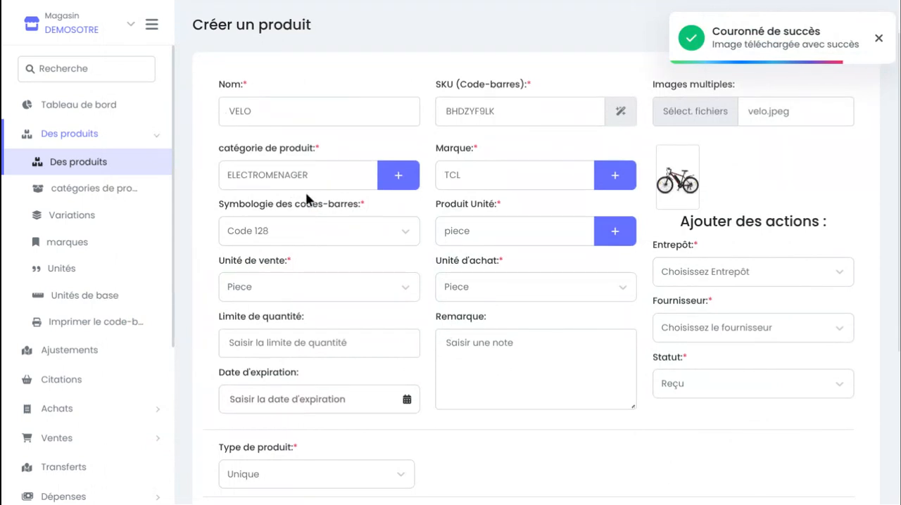
scroll(516, 169, down, 2)
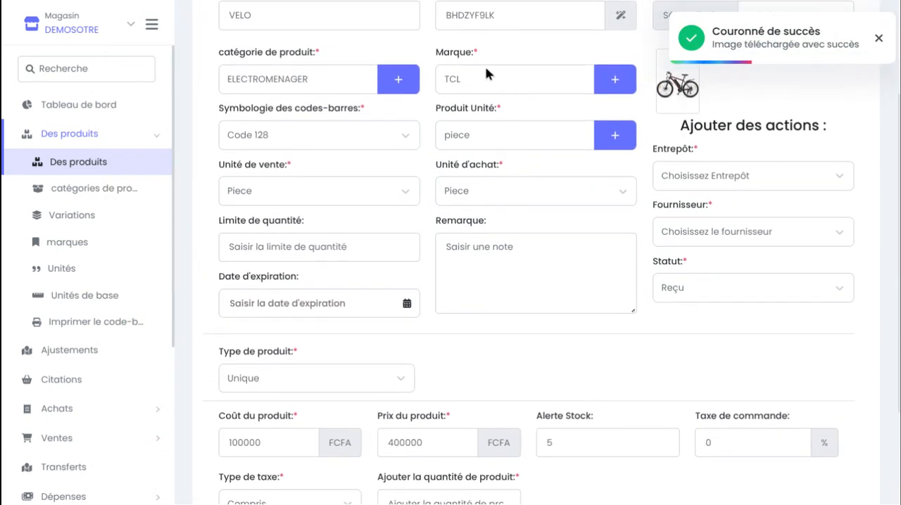
click(508, 90)
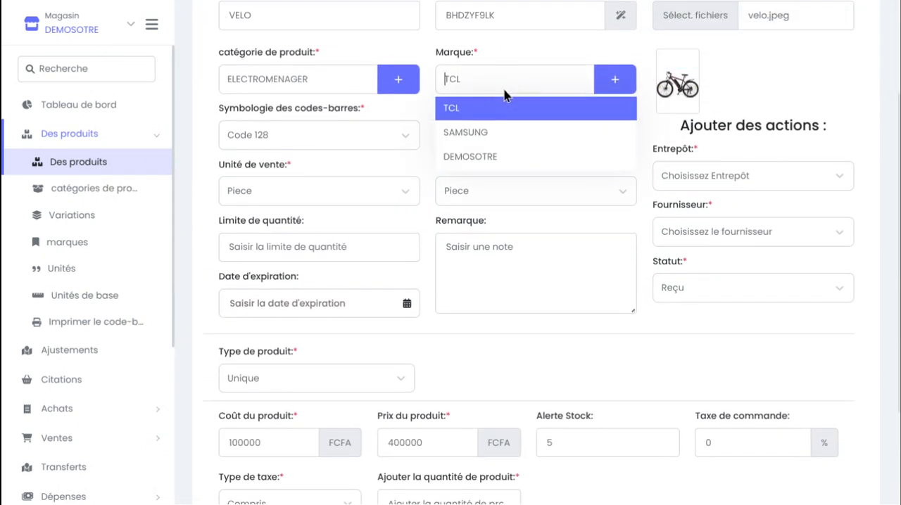
click(499, 79)
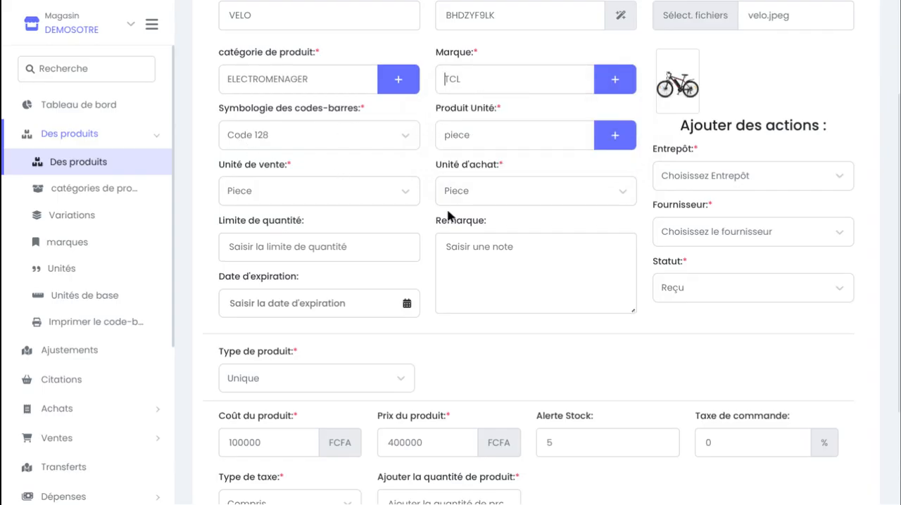
scroll(260, 185, down, 2)
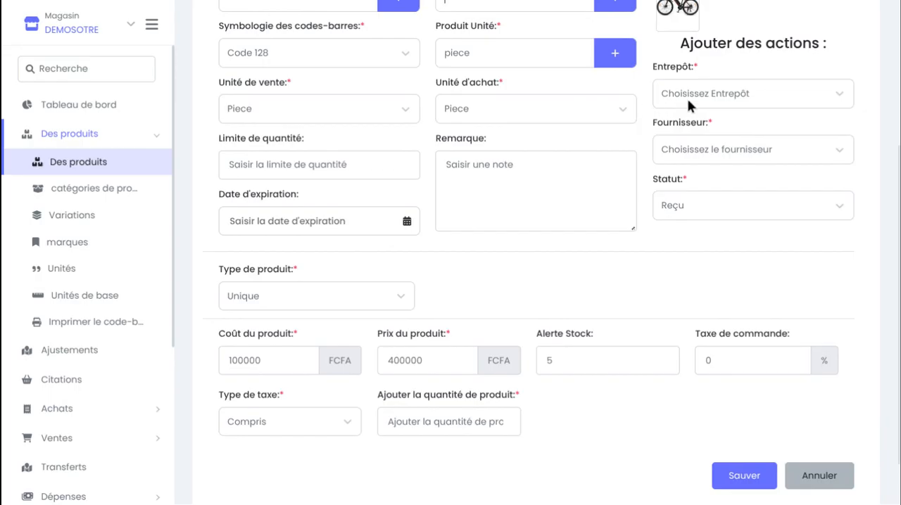
click(687, 98)
click(718, 124)
click(751, 154)
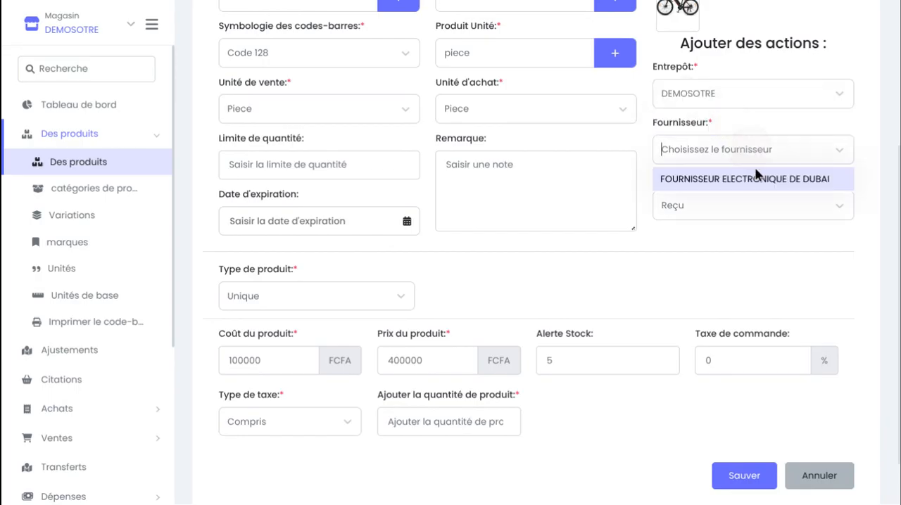
click(760, 177)
Enter 50 as the product quantity to add and save the VELO product
scroll(763, 183, down, 2)
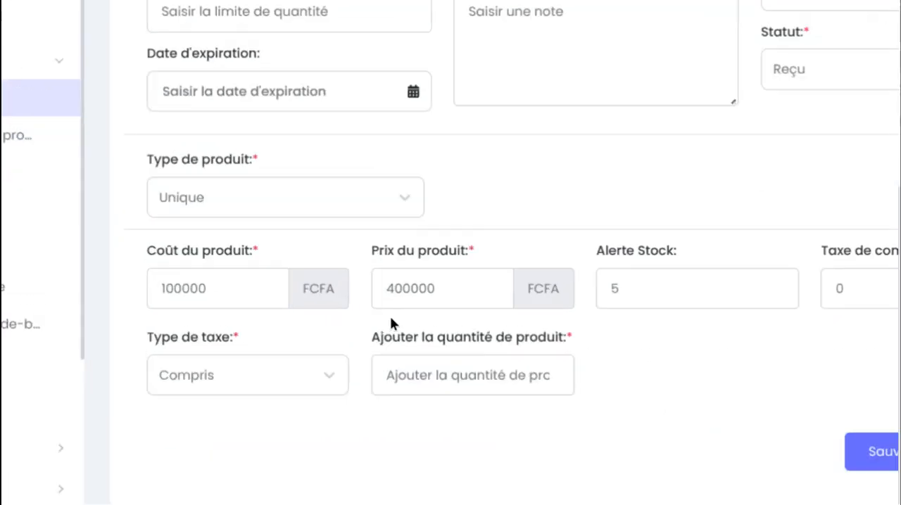
click(394, 289)
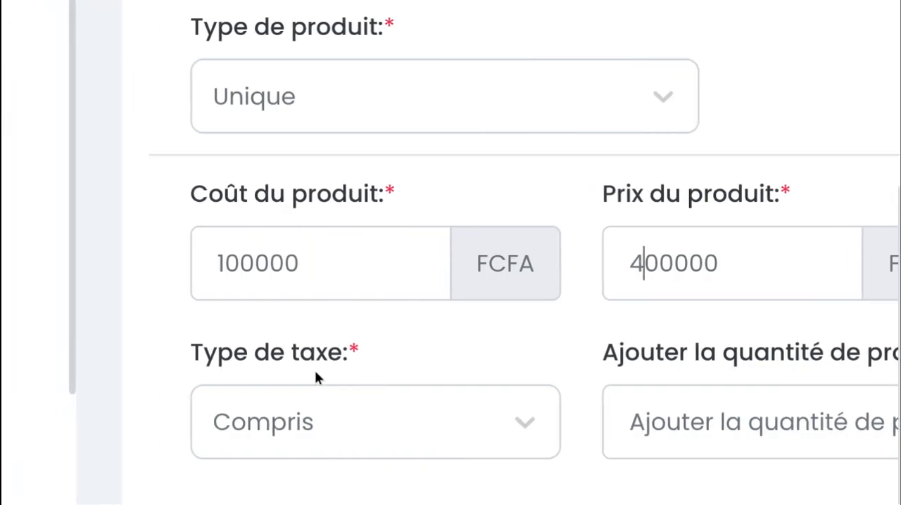
click(742, 406)
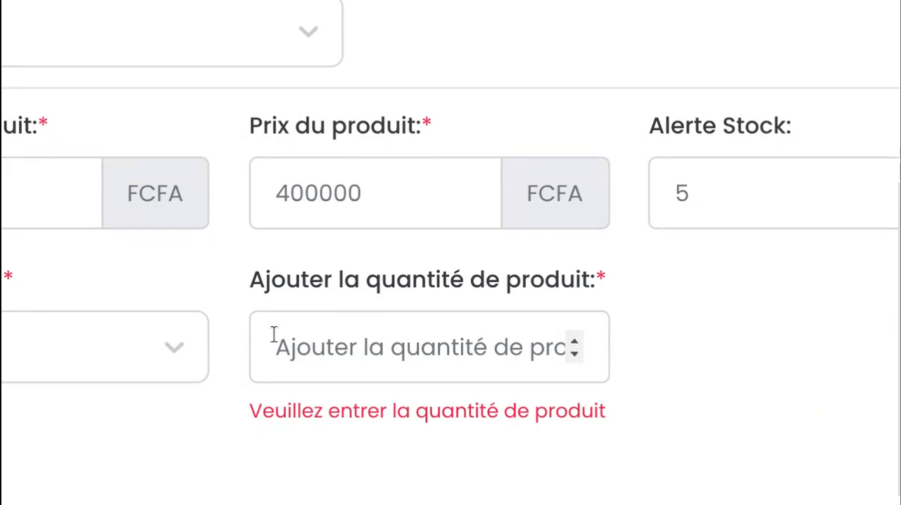
drag(242, 326, 626, 345)
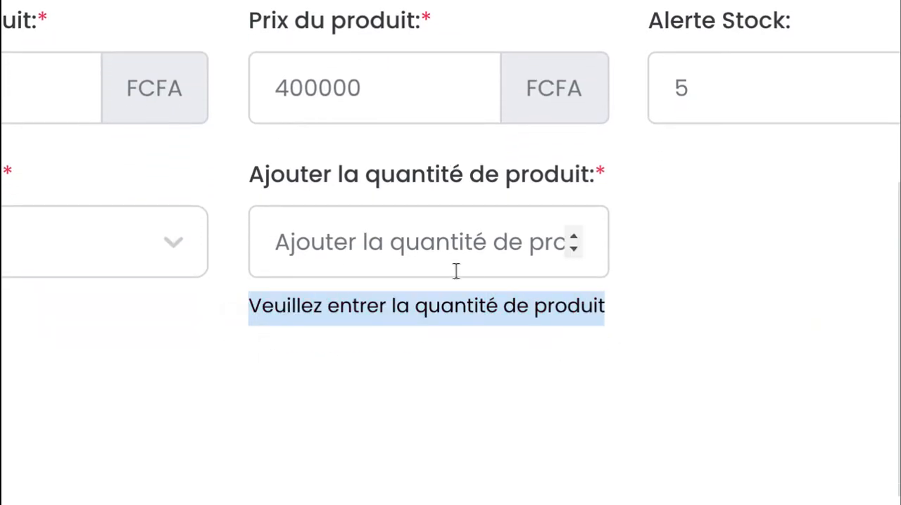
click(419, 255)
text(50)
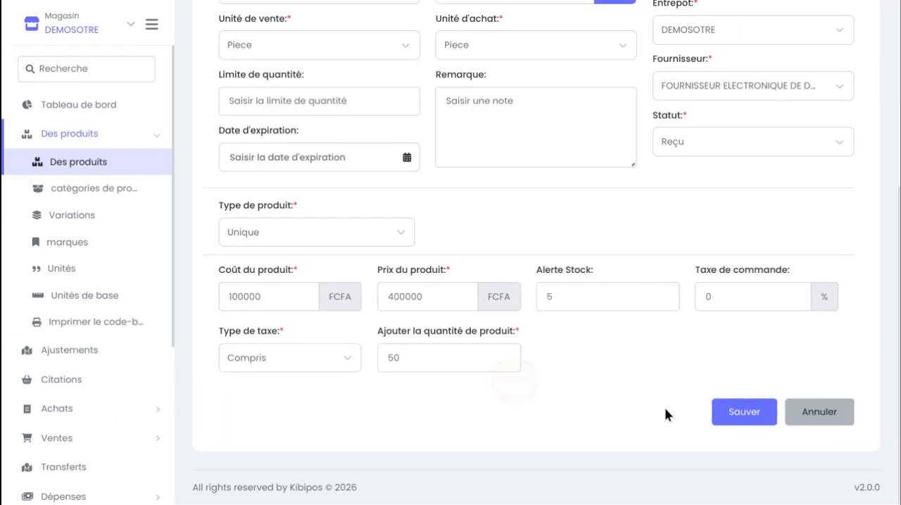
click(740, 417)
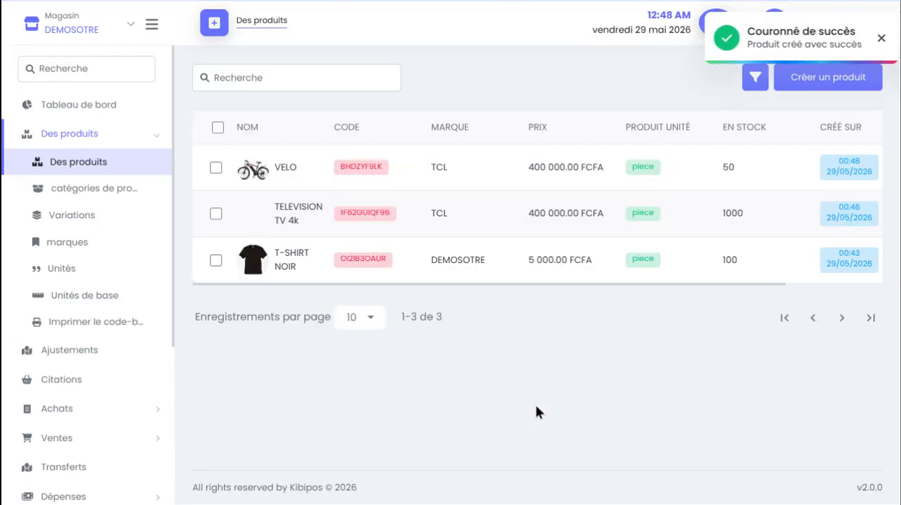
Look over the product list's columns and filter the products by the VETEMENT category
scroll(472, 185, right, 3)
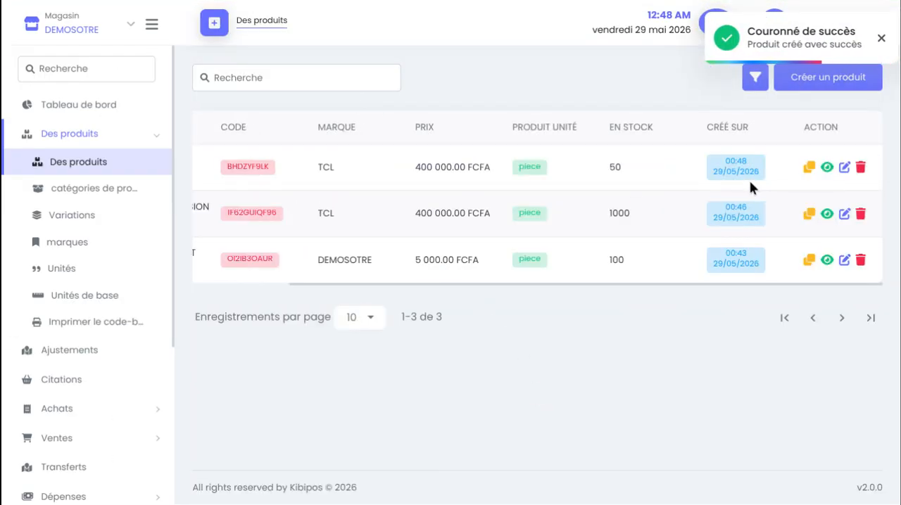
scroll(712, 188, left, 3)
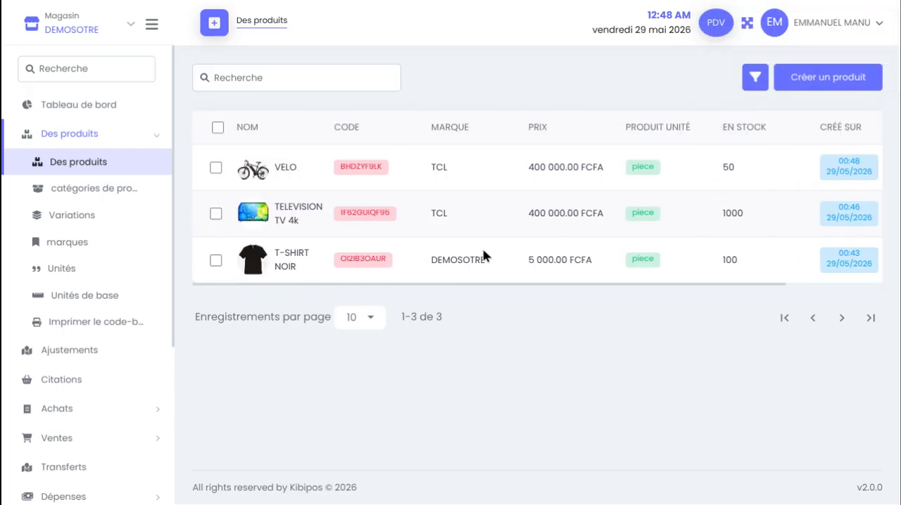
click(756, 78)
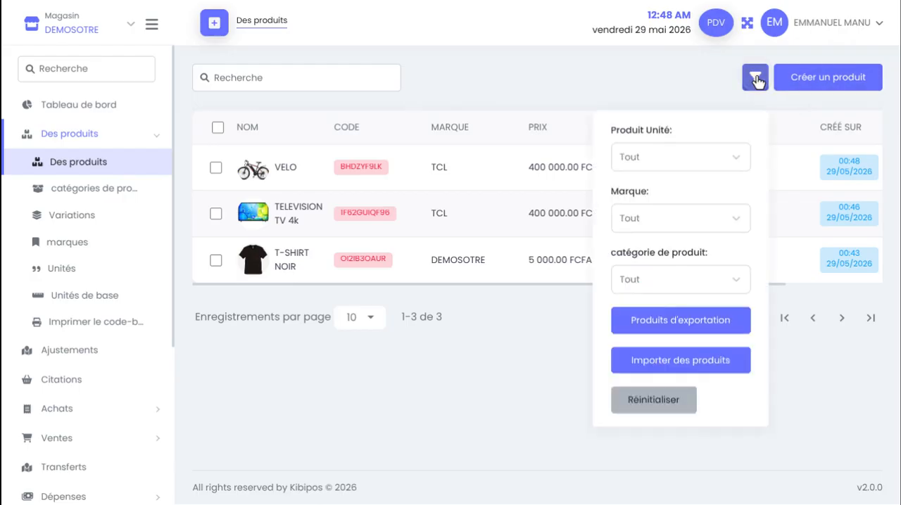
click(710, 270)
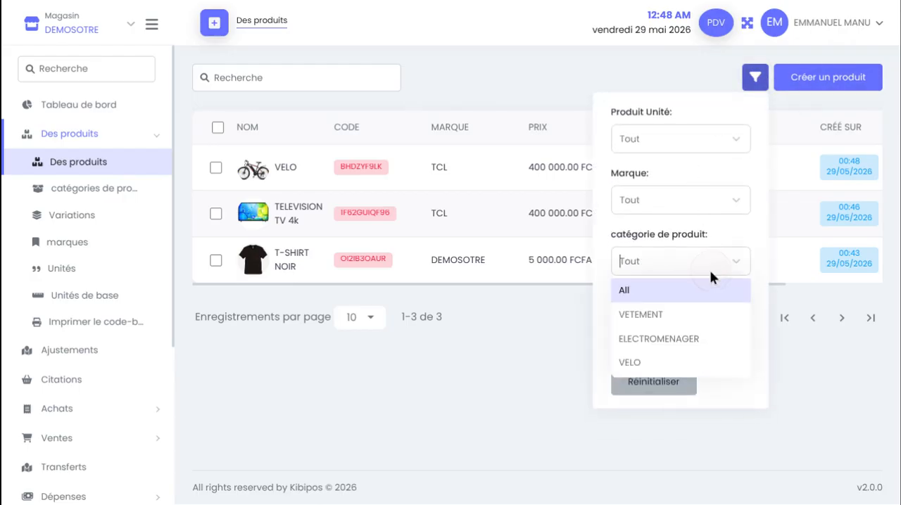
click(662, 322)
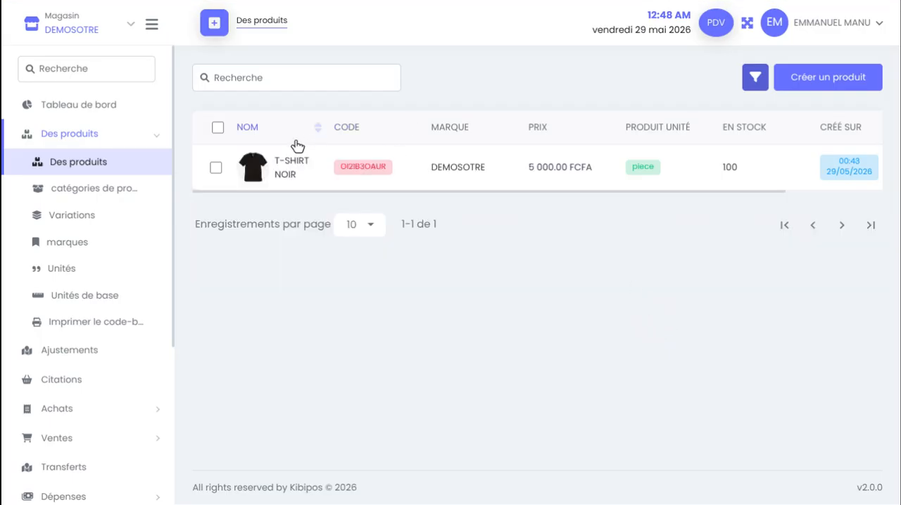
Add a brand filter for TCL to the product list
click(752, 90)
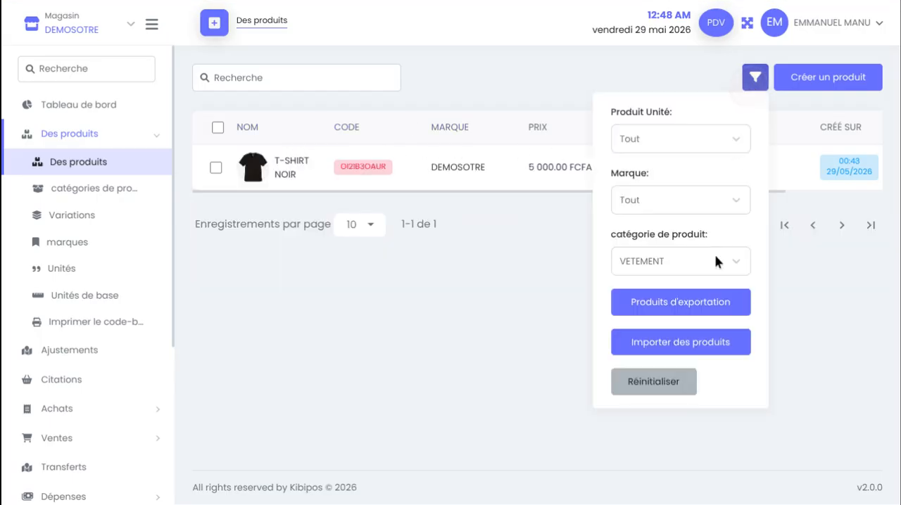
click(690, 264)
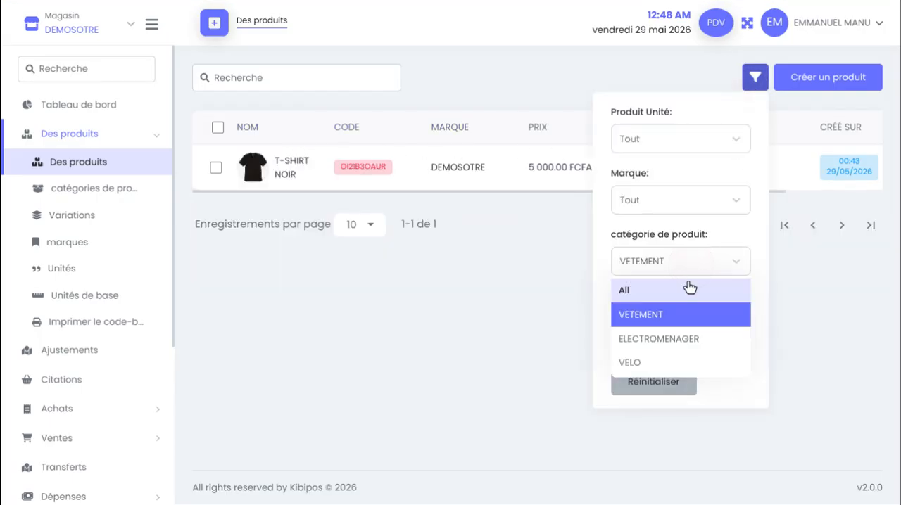
click(699, 200)
click(657, 257)
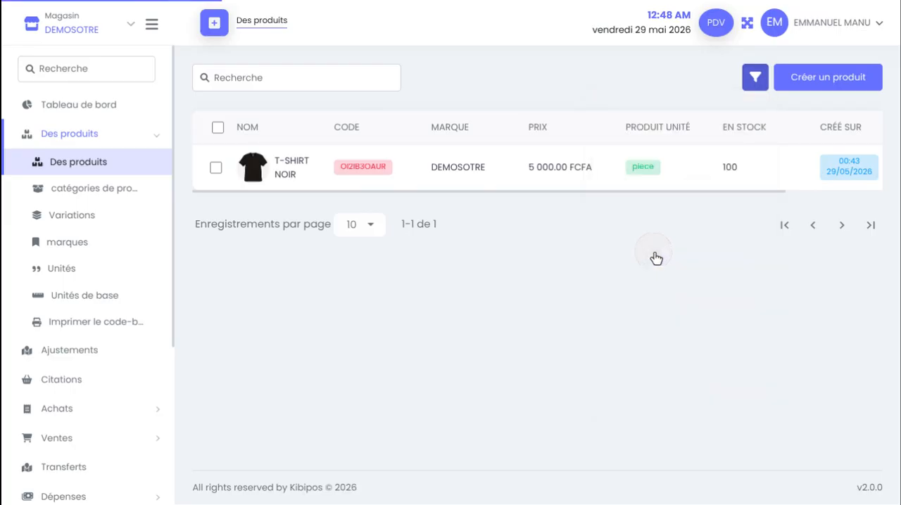
Reset the product list's category filter to All
click(754, 78)
click(693, 260)
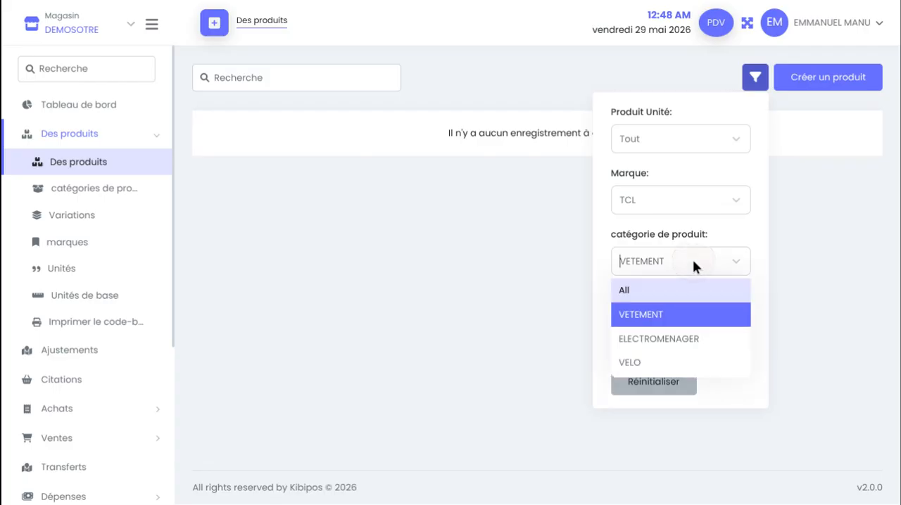
click(683, 293)
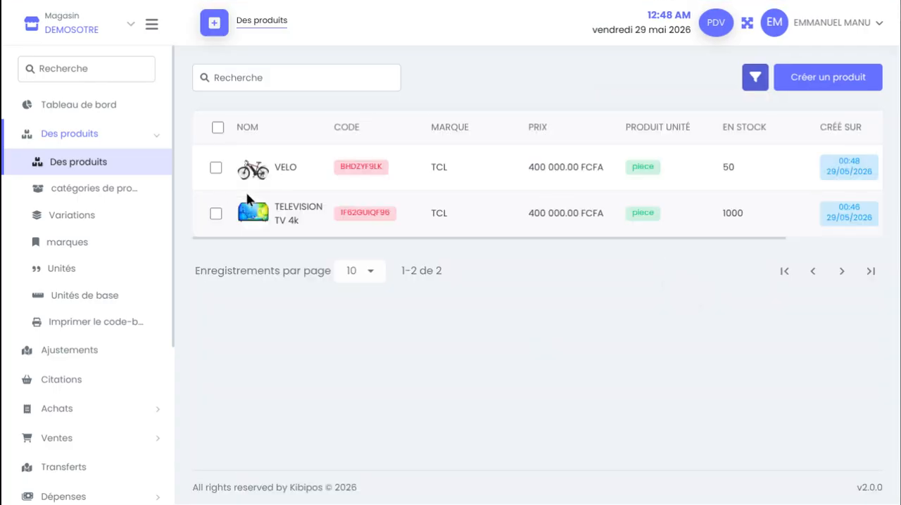